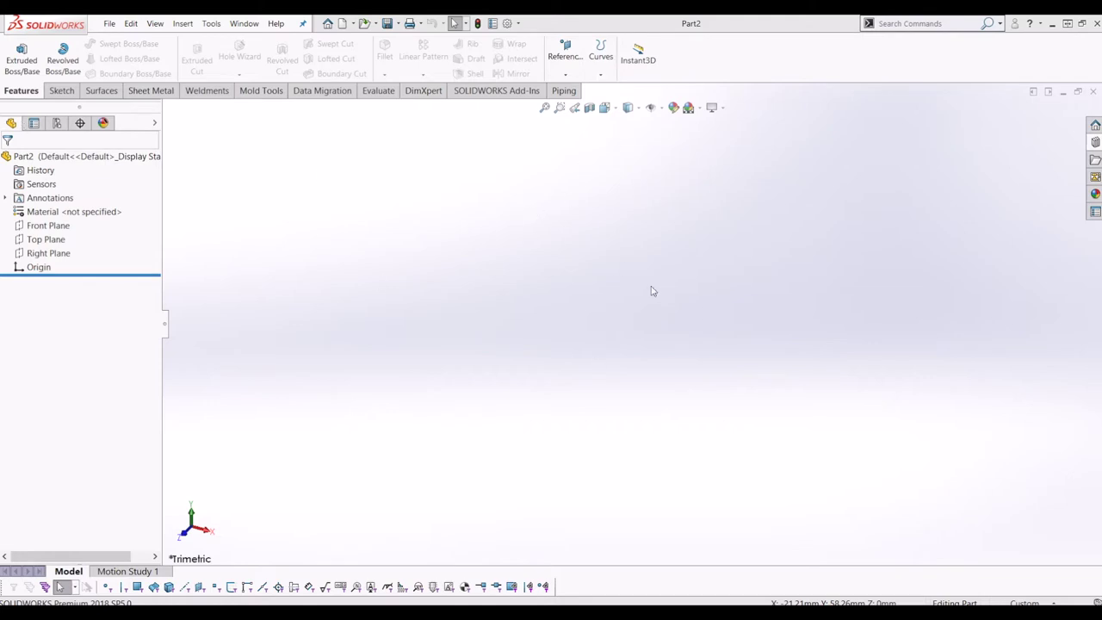
Step: Start a sketch on the Front Plane and draw a vertical line upward from the origin
{"action": "left_click", "coordinate": [62, 91]}
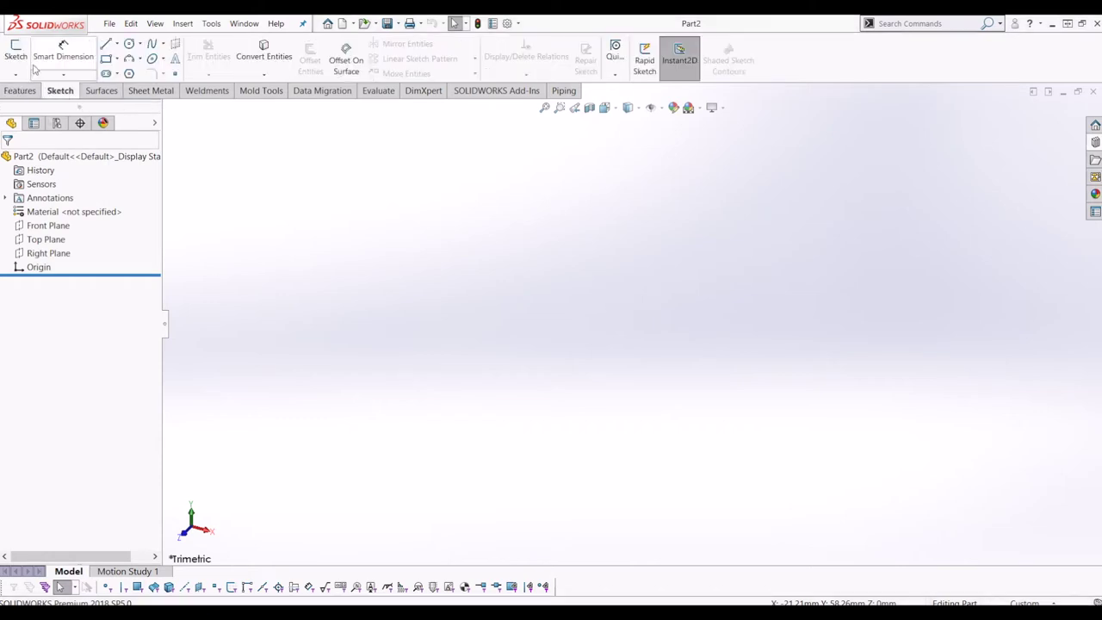
{"action": "left_click", "coordinate": [16, 53]}
{"action": "left_click", "coordinate": [527, 215]}
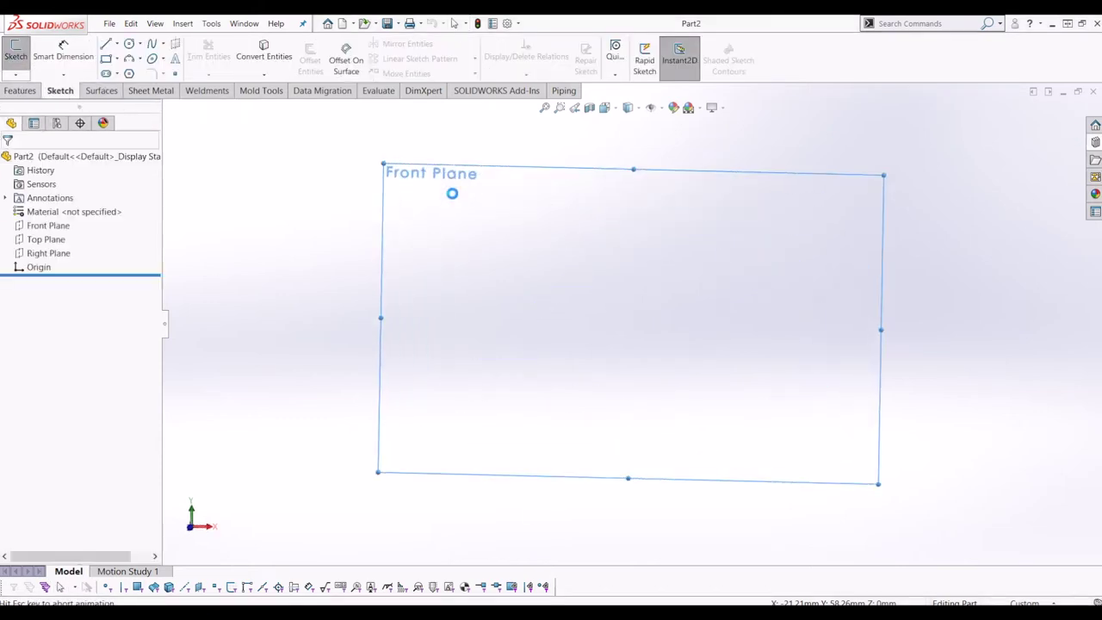
{"action": "left_click", "coordinate": [108, 47]}
{"action": "left_click", "coordinate": [632, 322]}
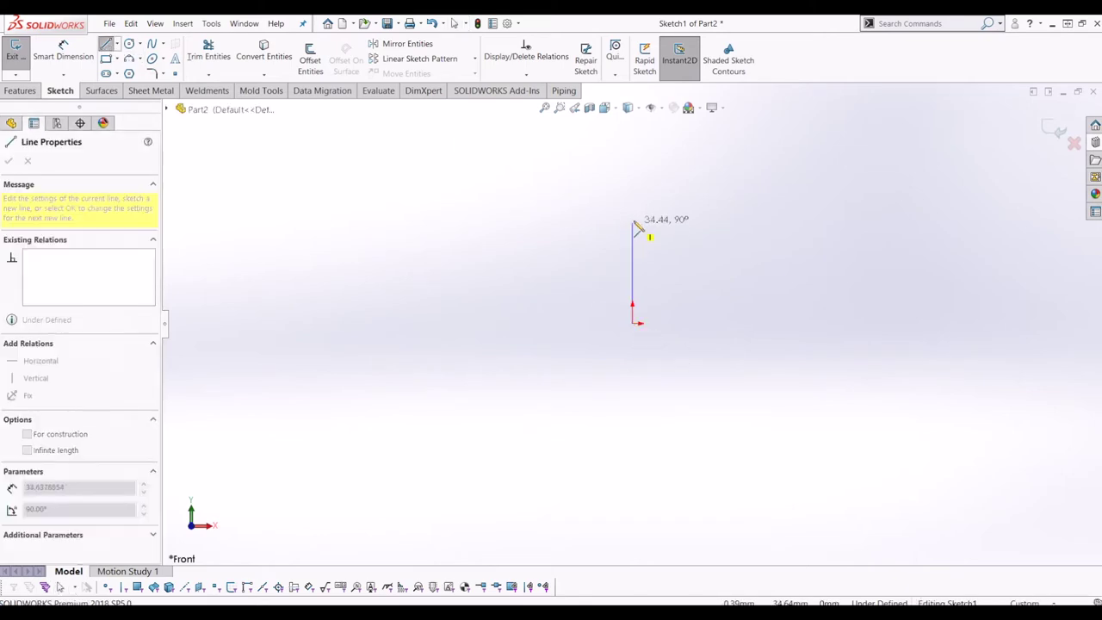
{"action": "left_click", "coordinate": [632, 196]}
{"action": "key", "text": "Escape"}
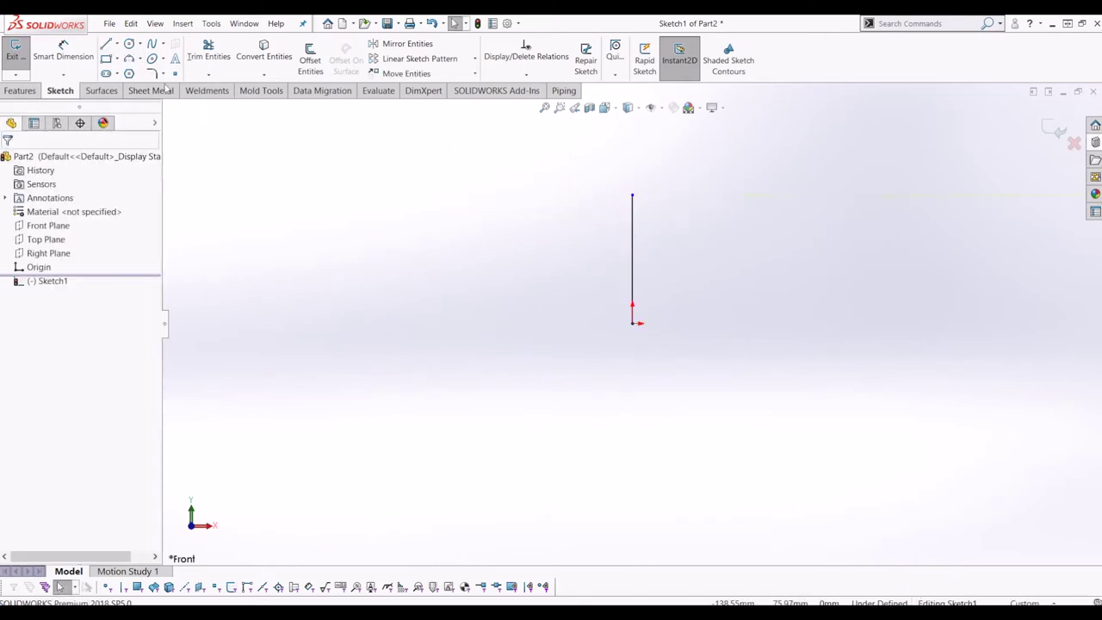
Step: Draw a horizontal line about 50 mm long from the origin toward negative X
{"action": "left_click", "coordinate": [108, 45]}
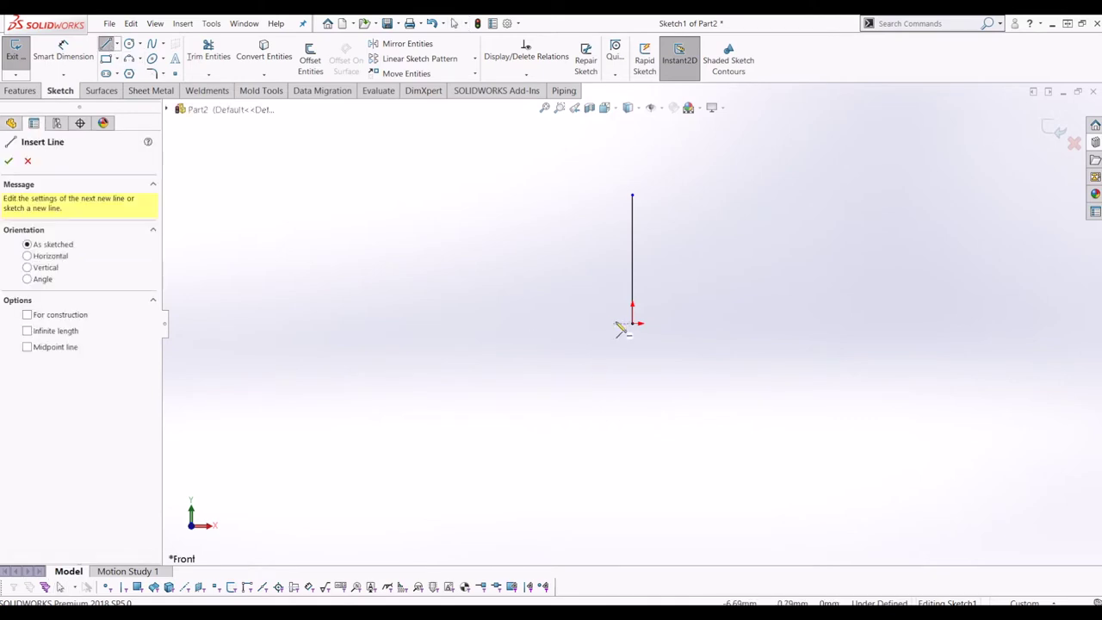
{"action": "left_click", "coordinate": [634, 323]}
{"action": "left_click", "coordinate": [487, 324]}
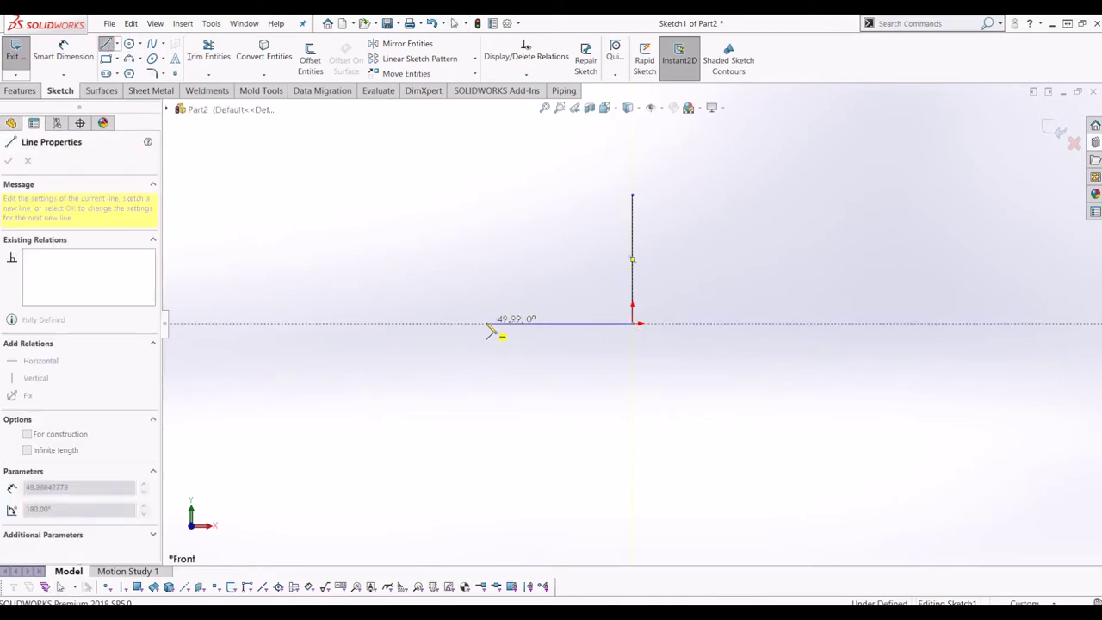
{"action": "key", "text": "Escape"}
Step: Join the free ends of the two lines with an outward-bulging three-point arc of about 38 mm radius
{"action": "left_click", "coordinate": [129, 58]}
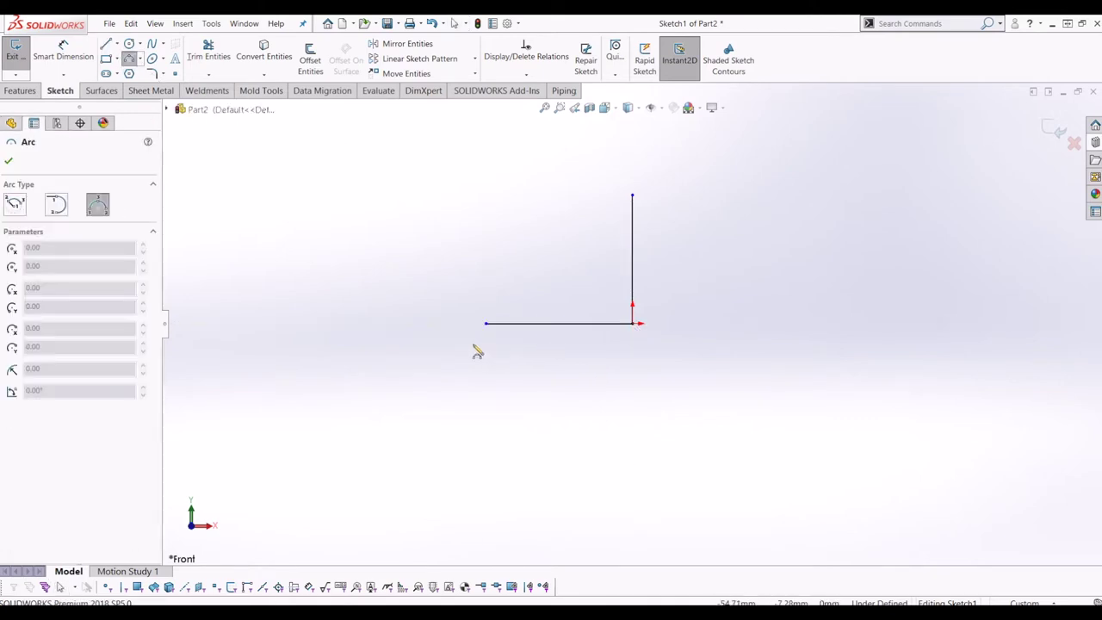
{"action": "left_click", "coordinate": [487, 325]}
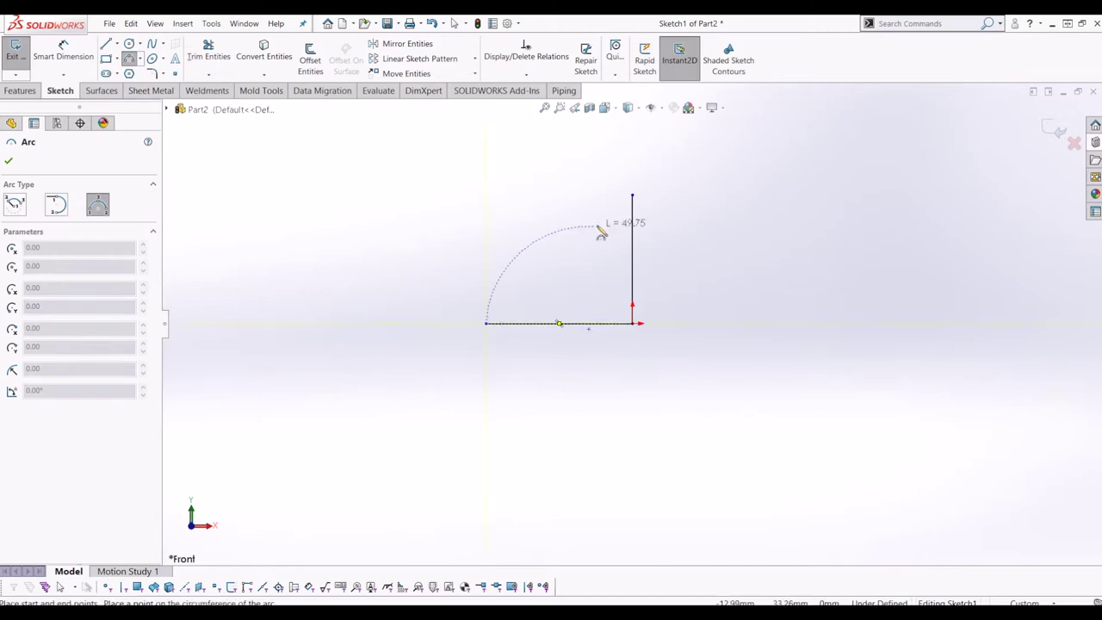
{"action": "left_click", "coordinate": [634, 197]}
{"action": "left_click", "coordinate": [520, 216]}
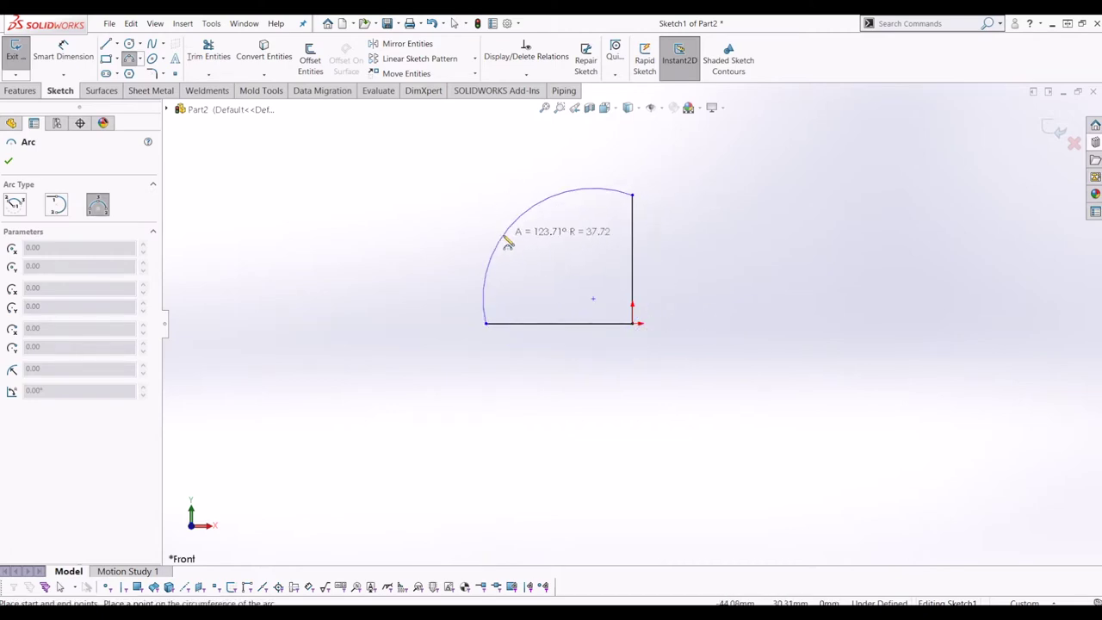
{"action": "key", "text": "Escape"}
Step: Move the arc's centre point toward the origin and merge it with the origin to form a quarter circle
{"action": "left_click_drag", "start_coordinate": [593, 299], "coordinate": [617, 309]}
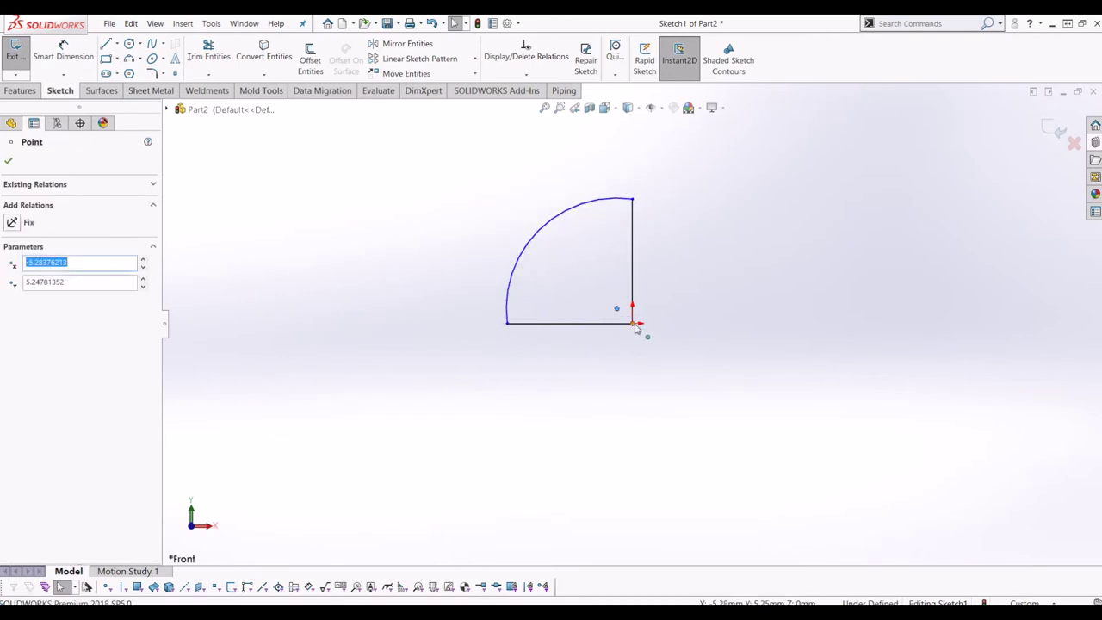
{"action": "left_click", "coordinate": [632, 324], "text": "ctrl"}
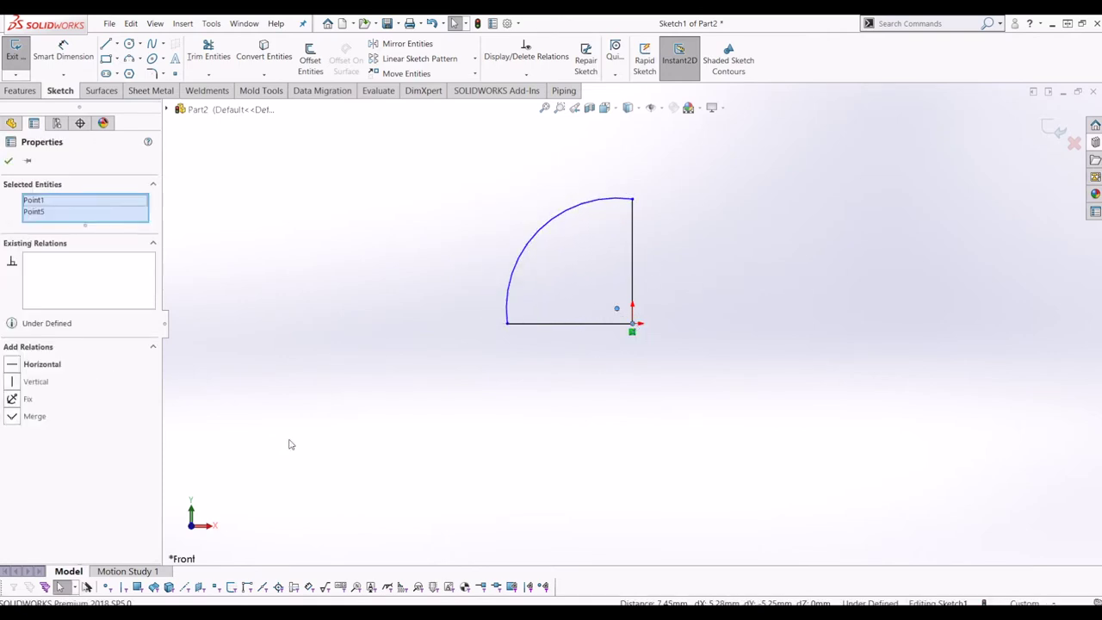
{"action": "left_click", "coordinate": [17, 417]}
{"action": "left_click", "coordinate": [433, 268]}
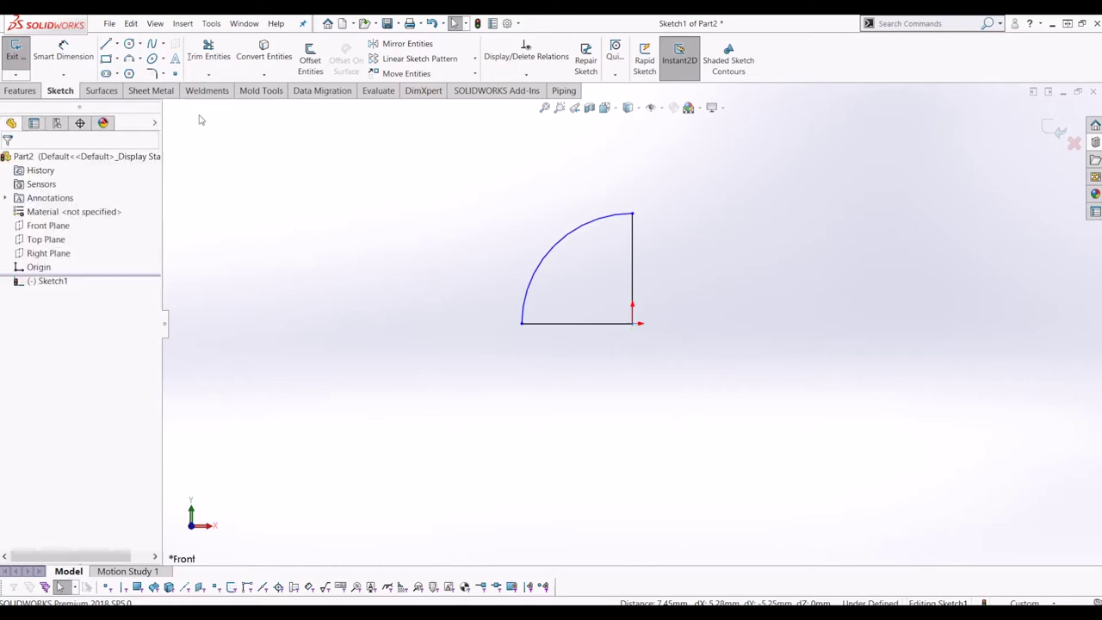
Step: Dimension the vertical line to 61.5 mm and exit the sketch
{"action": "left_click", "coordinate": [63, 52]}
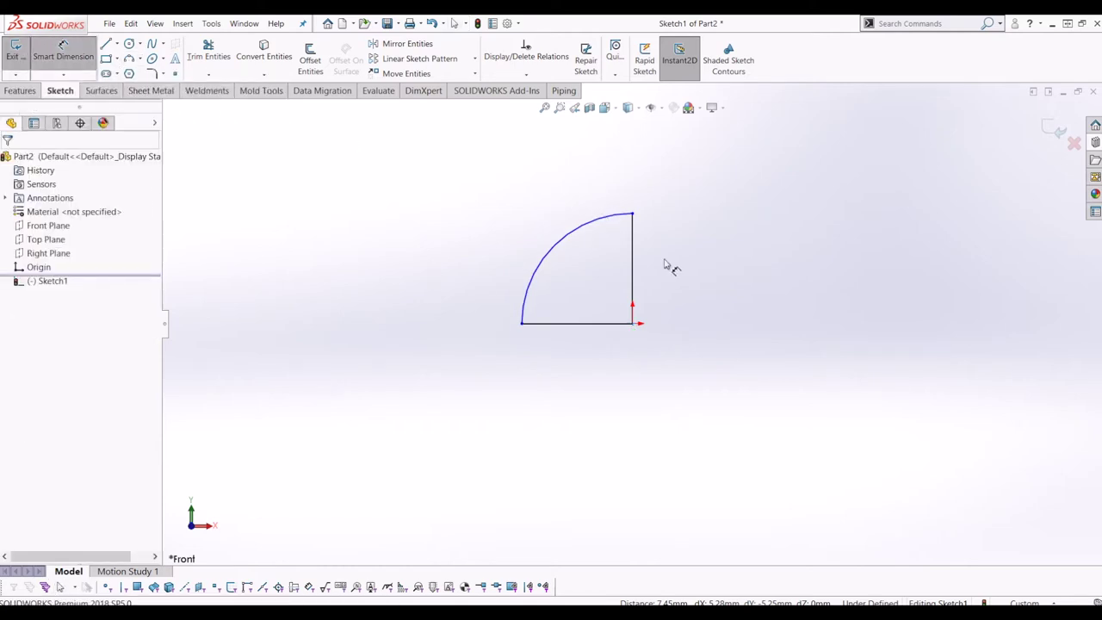
{"action": "left_click", "coordinate": [633, 278]}
{"action": "left_click", "coordinate": [677, 288]}
{"action": "type", "text": "6"}
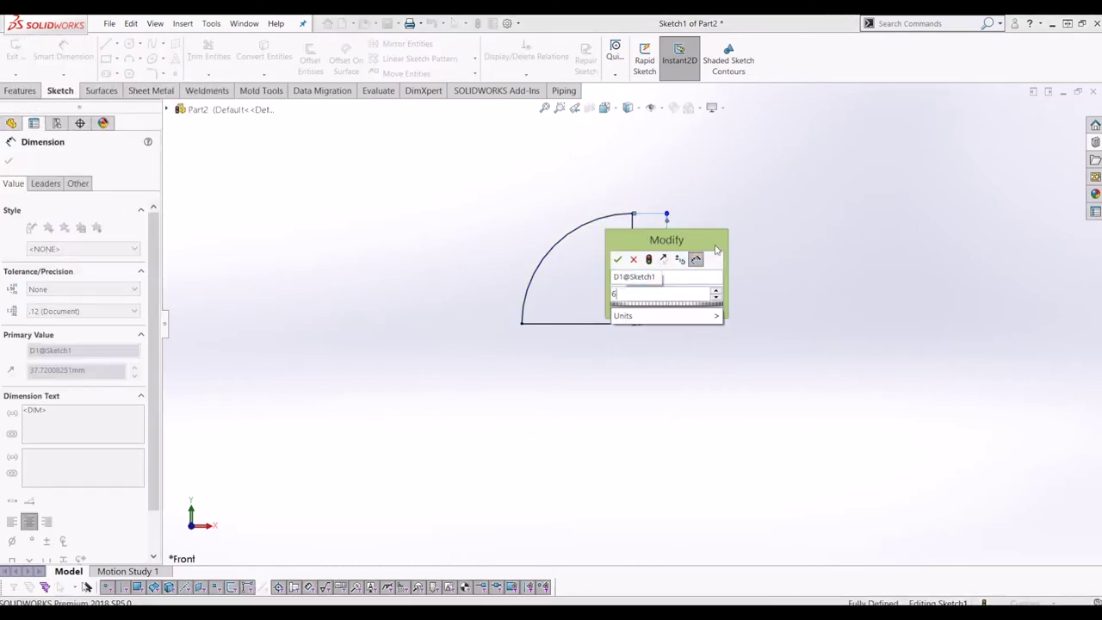
{"action": "type", "text": "1.5"}
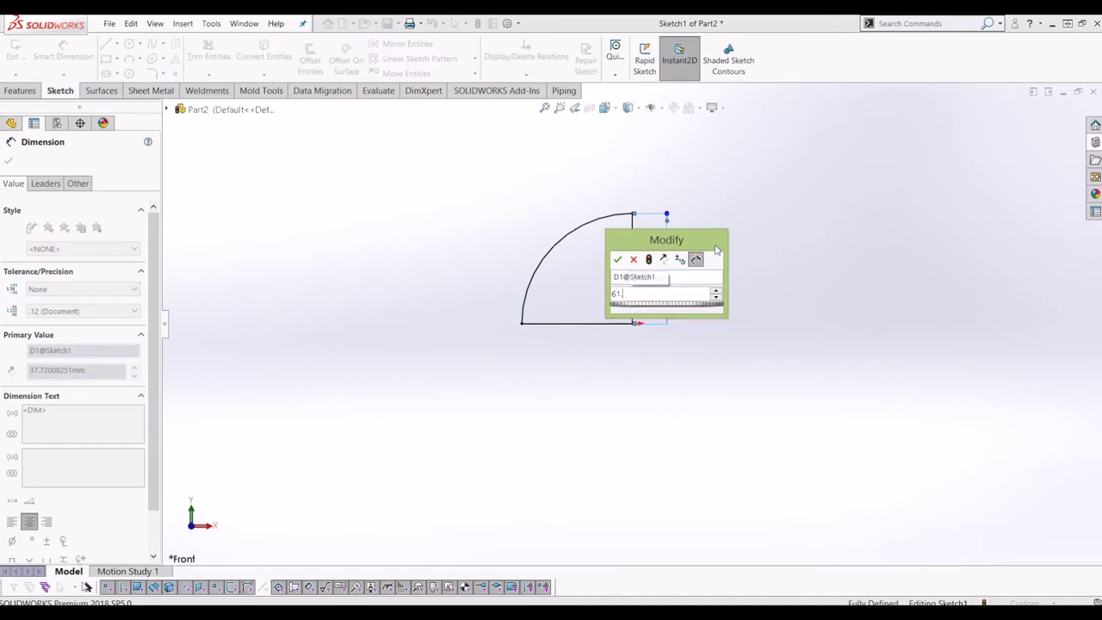
{"action": "key", "text": "Return"}
{"action": "key", "text": "Escape"}
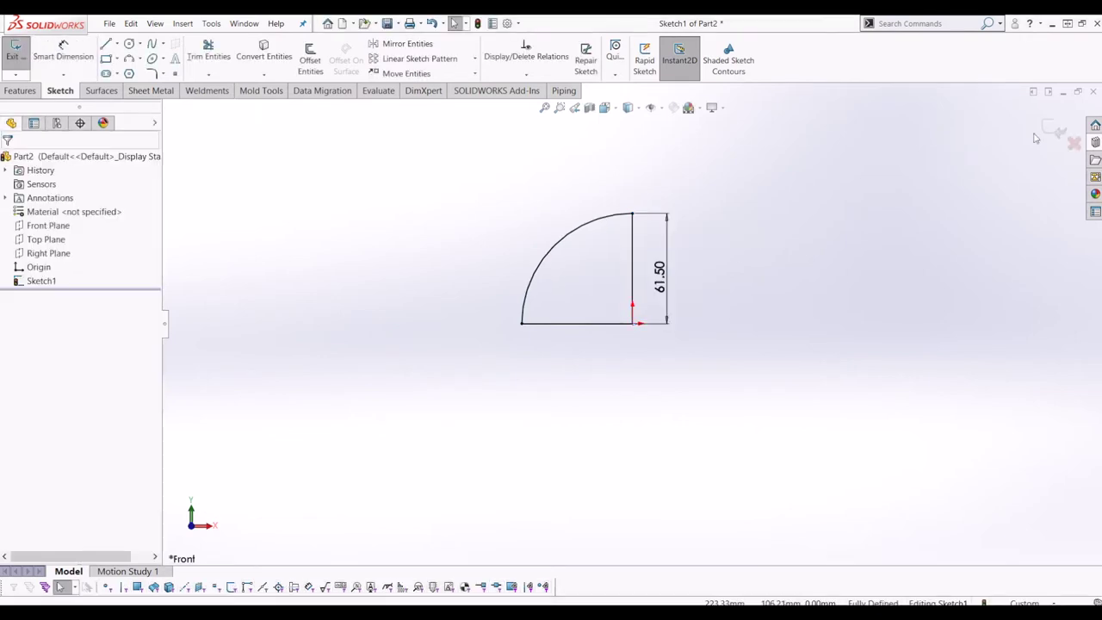
{"action": "left_click", "coordinate": [1052, 129]}
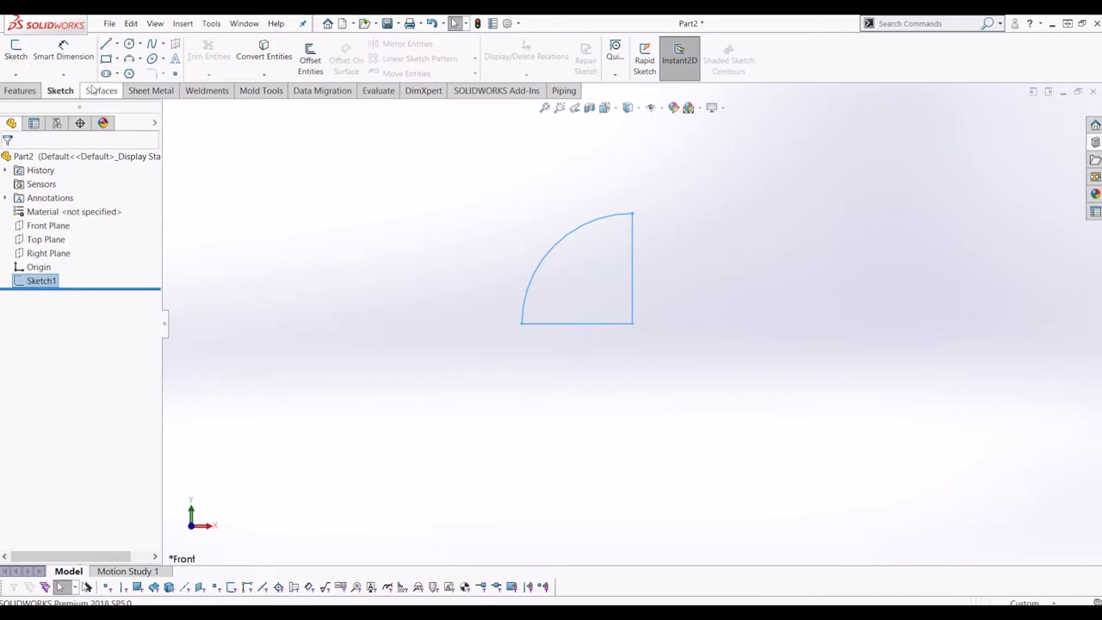
Step: Revolve the quarter-circle profile 360° about its vertical line to form a solid dome
{"action": "left_click", "coordinate": [27, 93]}
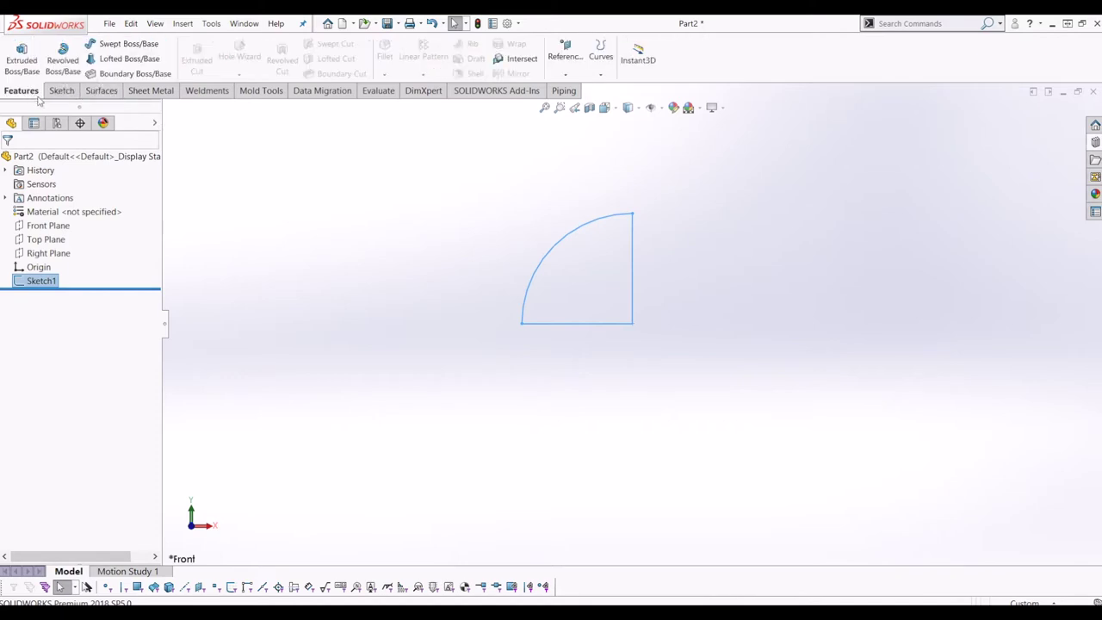
{"action": "left_click", "coordinate": [63, 58]}
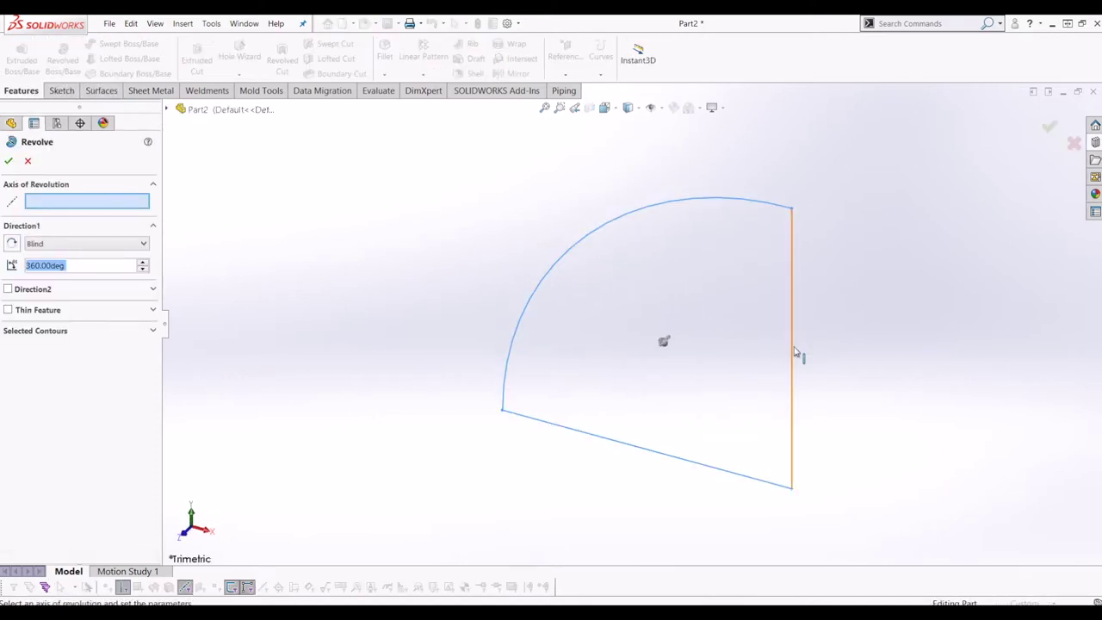
{"action": "left_click", "coordinate": [793, 352]}
{"action": "left_click", "coordinate": [11, 161]}
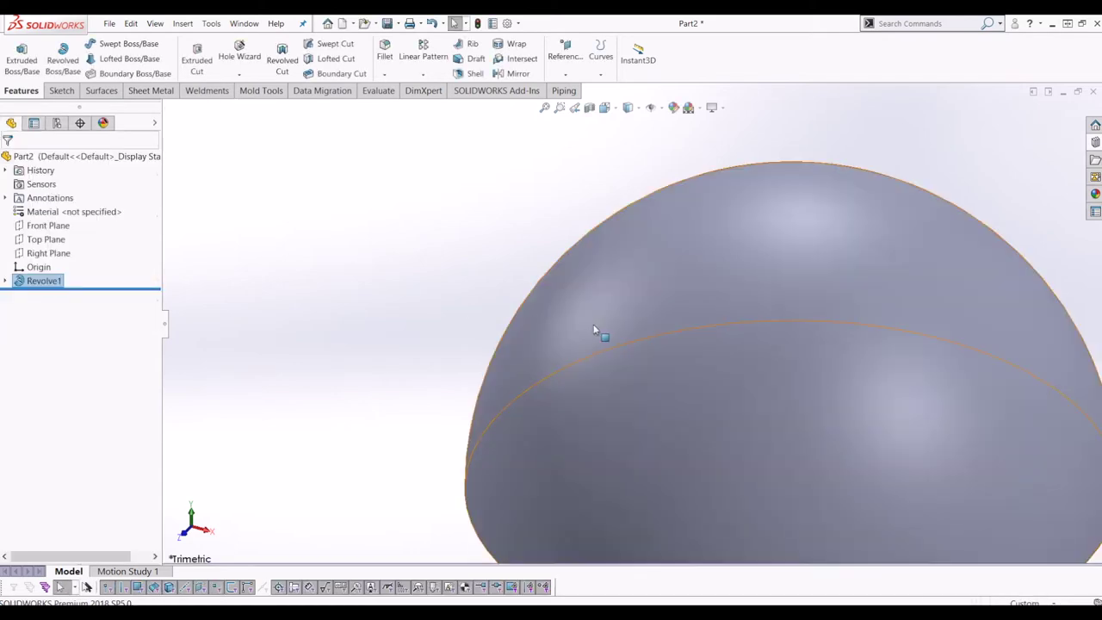
Step: Start a new sketch on the Front Plane of the dome part
{"action": "scroll", "coordinate": [765, 362], "scroll_direction": "down", "scroll_amount": 5}
{"action": "middle_click_drag", "start_coordinate": [765, 362], "coordinate": [713, 355]}
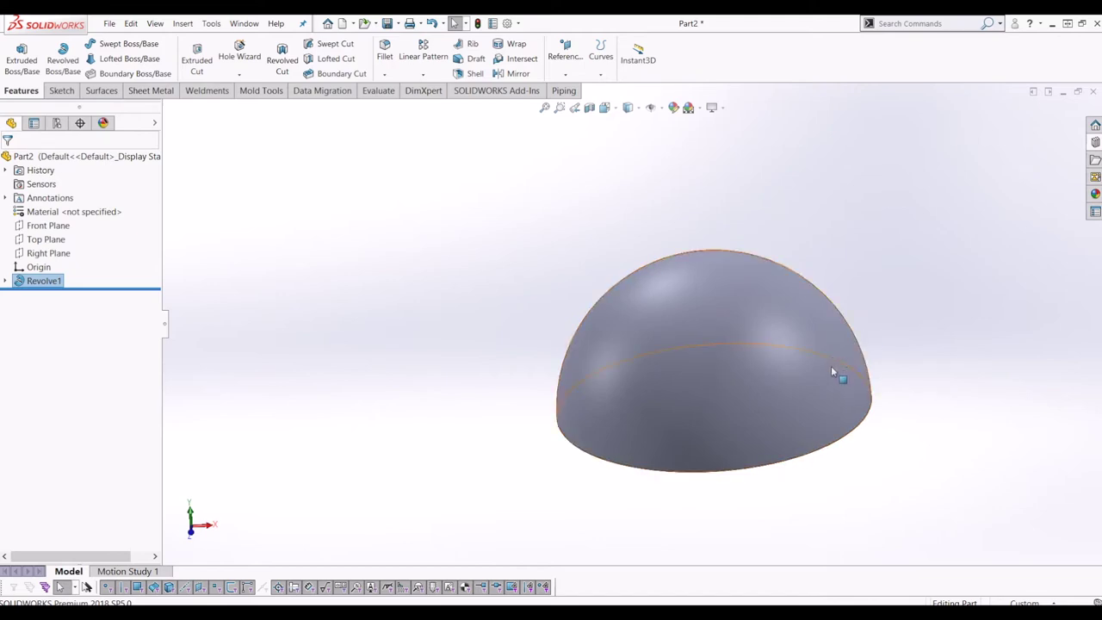
{"action": "middle_click_drag", "start_coordinate": [848, 386], "coordinate": [779, 389]}
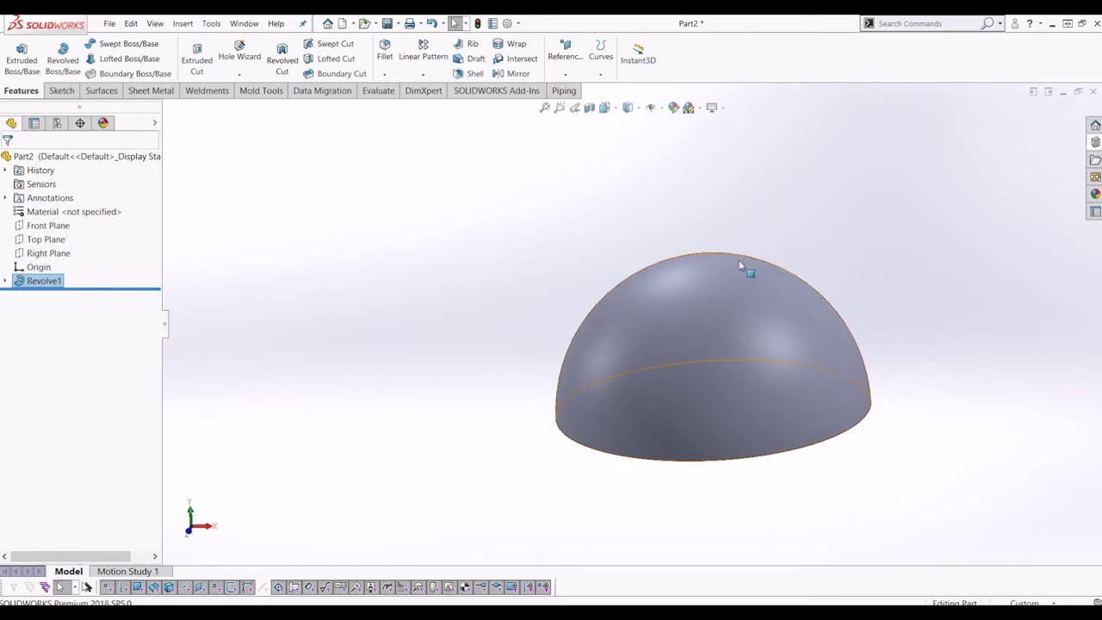
{"action": "middle_click_drag", "start_coordinate": [711, 288], "coordinate": [721, 248]}
{"action": "key", "text": "space"}
{"action": "left_click", "coordinate": [669, 327]}
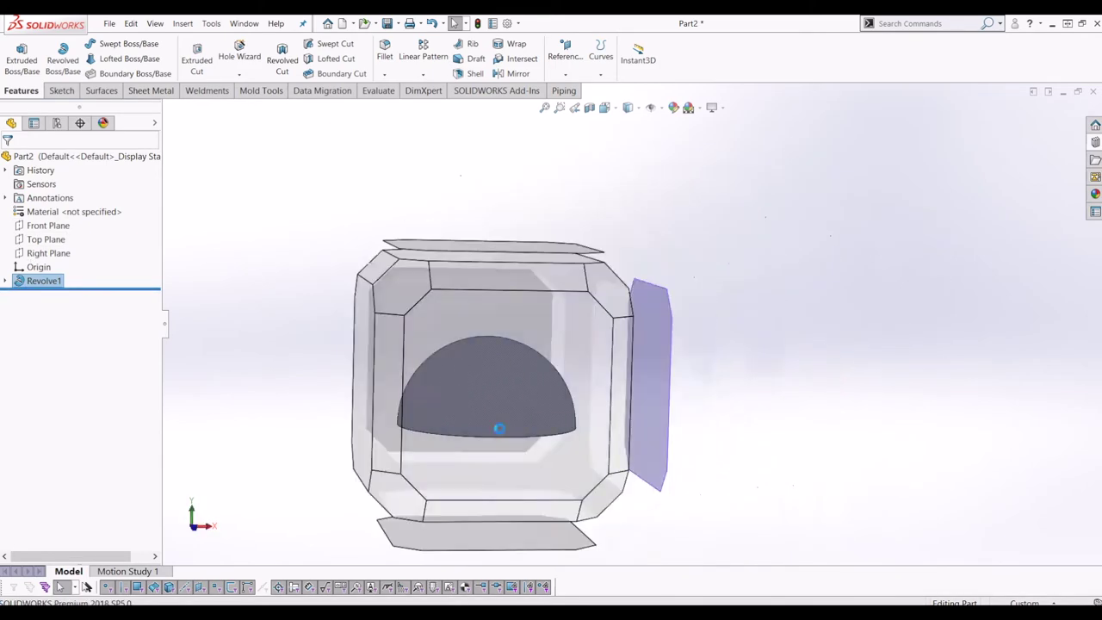
{"action": "left_click", "coordinate": [48, 224]}
{"action": "left_click", "coordinate": [61, 90]}
{"action": "left_click", "coordinate": [15, 51]}
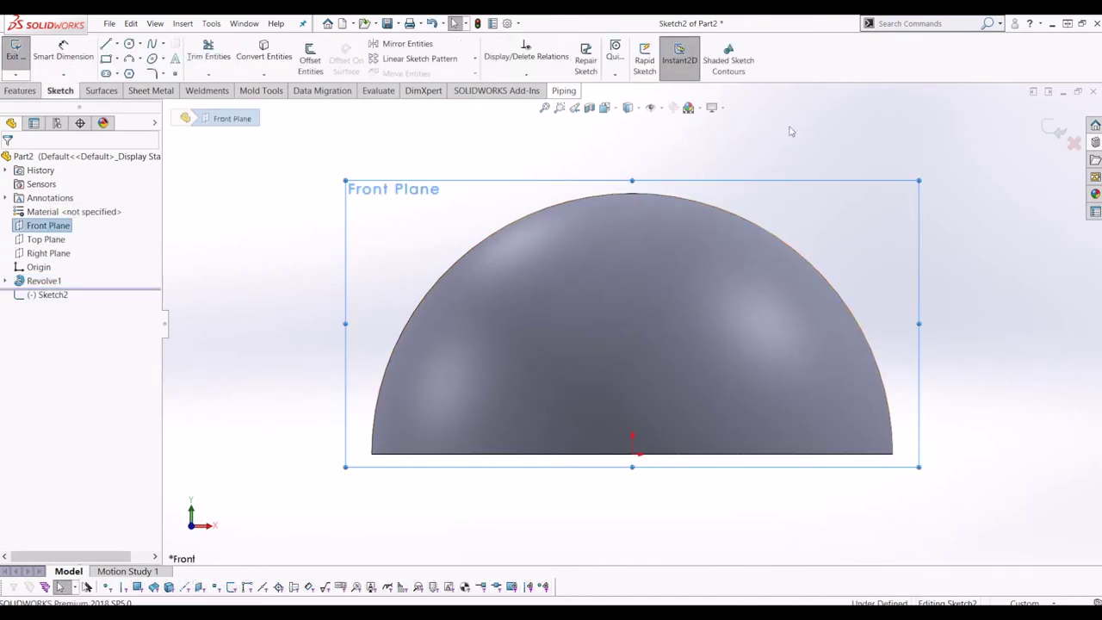
Step: Sketch a corner rectangle across the dome's apex, with its negative-X side about 6.6 mm from the axis
{"action": "scroll", "coordinate": [732, 224], "scroll_direction": "down", "scroll_amount": 3}
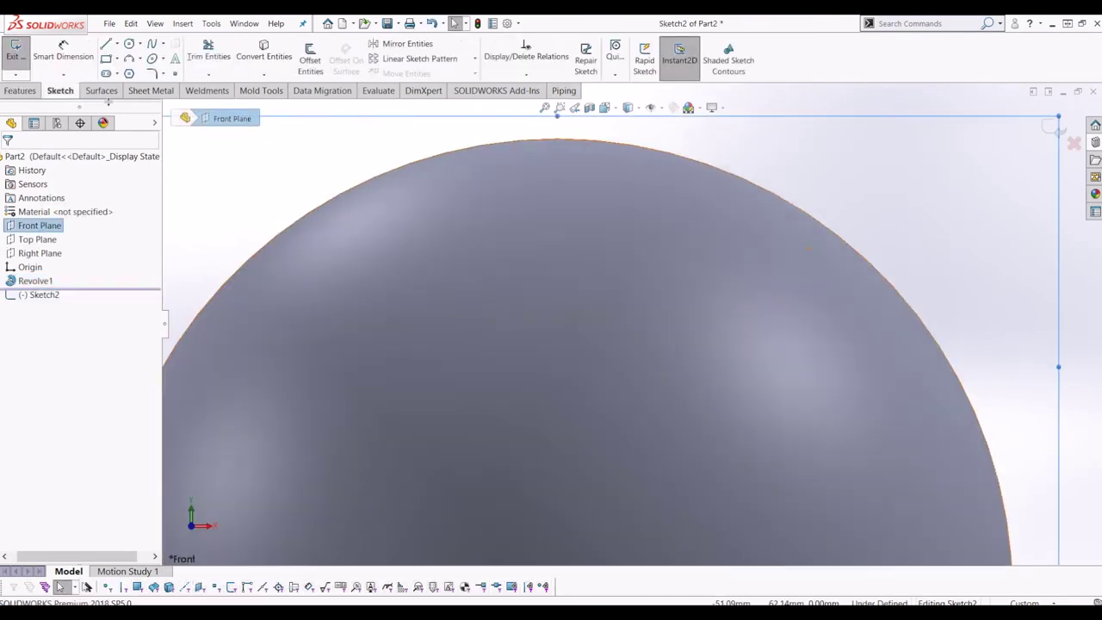
{"action": "left_click", "coordinate": [105, 58]}
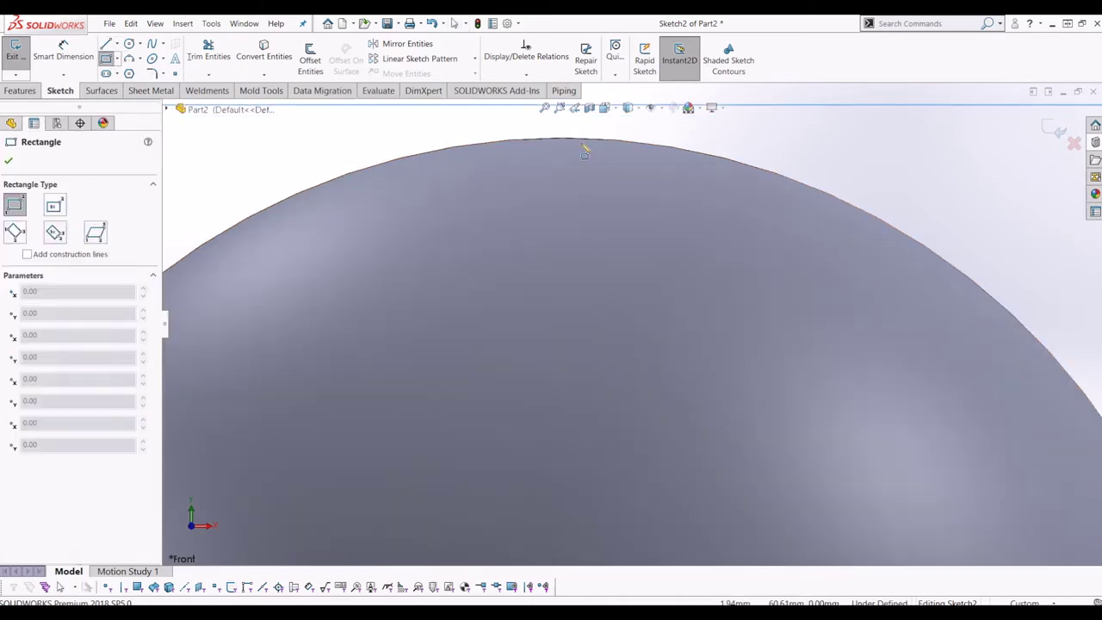
{"action": "left_click_drag", "start_coordinate": [516, 157], "coordinate": [614, 180]}
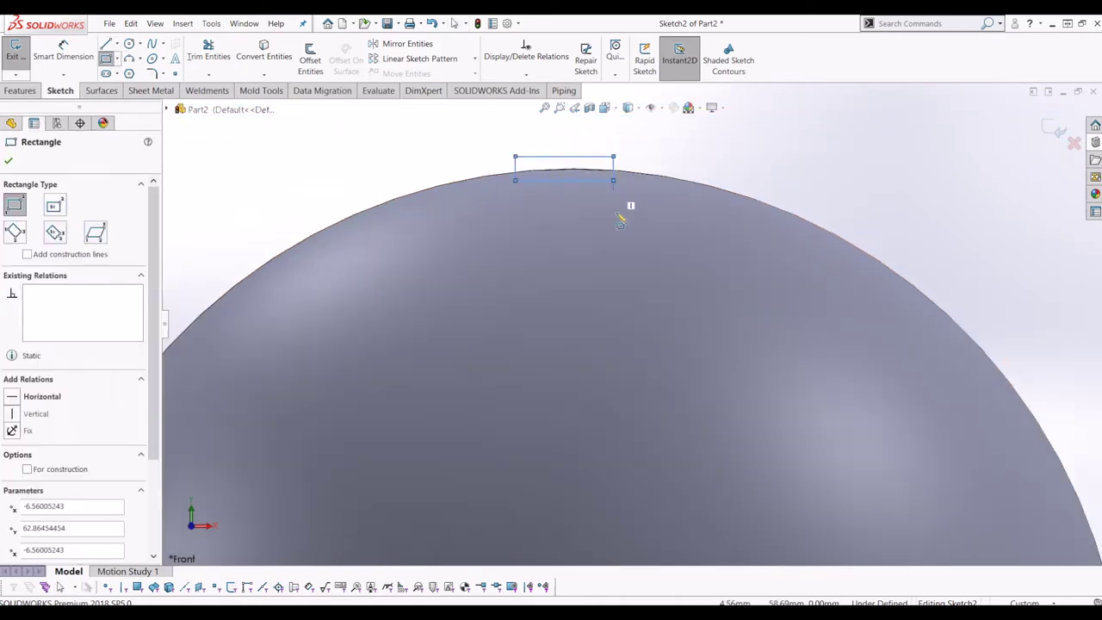
{"action": "key", "text": "Escape"}
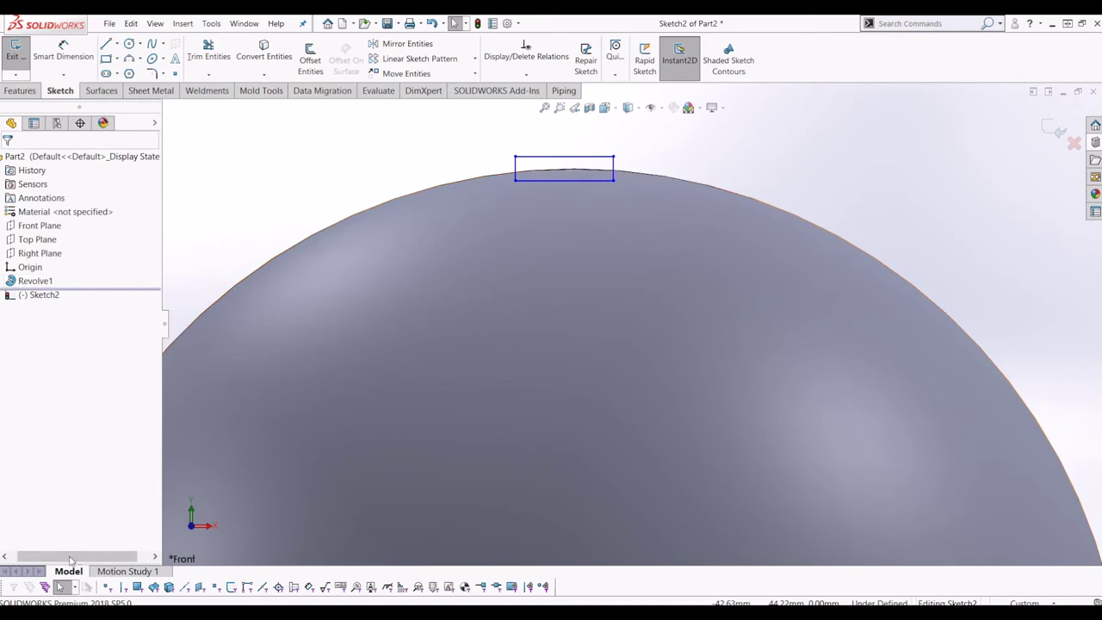
Step: Show the dome's revolve profile sketch, Sketch1, as a reference for the current sketch
{"action": "left_click", "coordinate": [5, 280]}
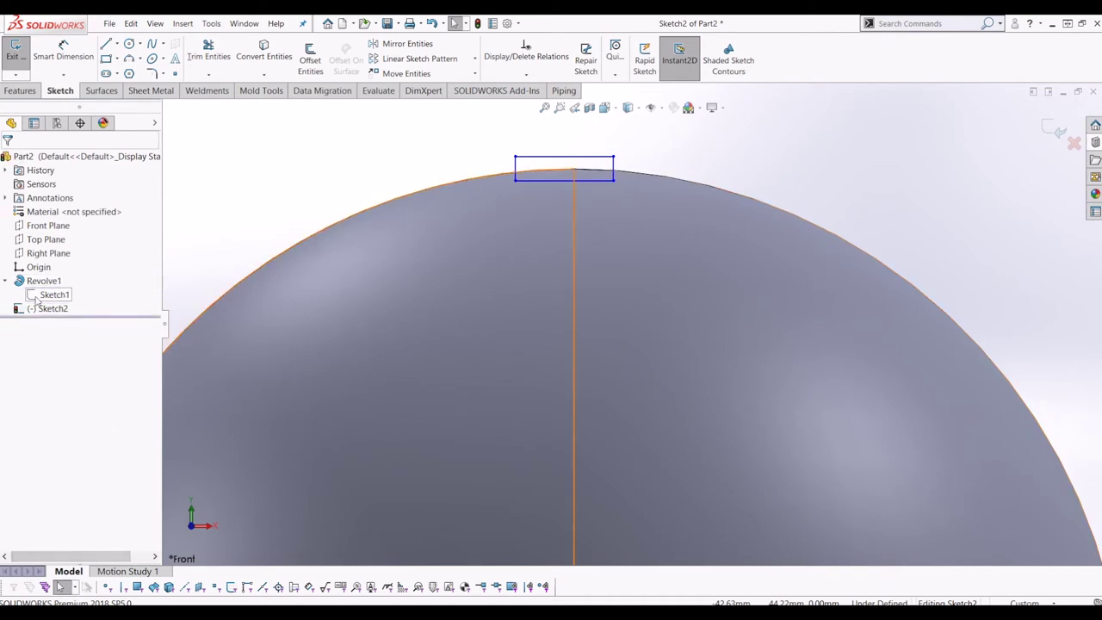
{"action": "right_click", "coordinate": [36, 295]}
{"action": "left_click", "coordinate": [44, 280]}
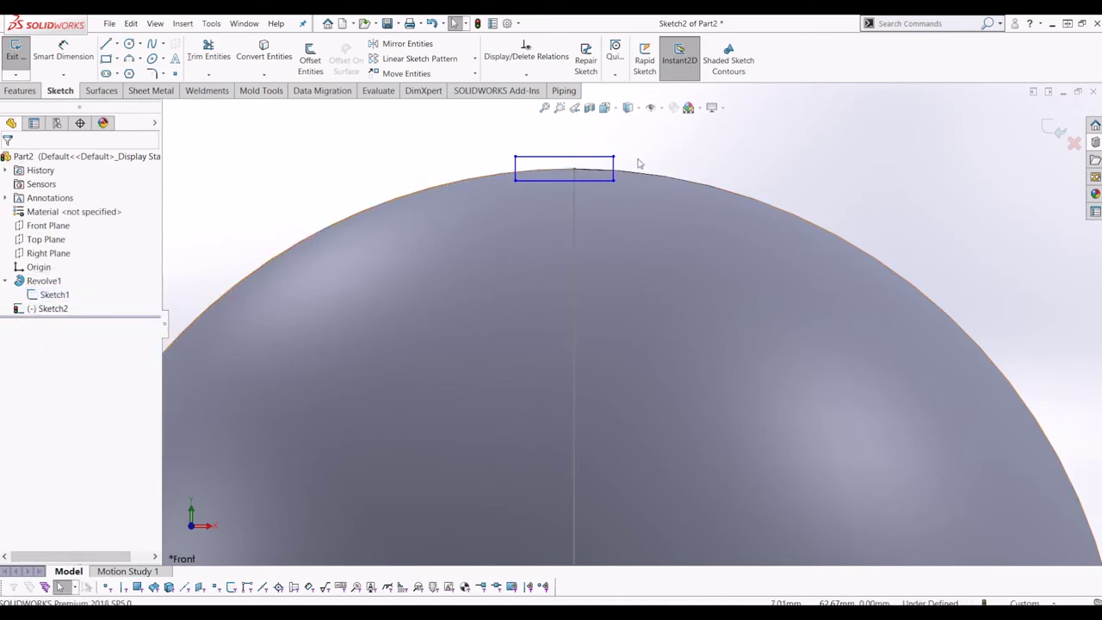
Step: Dimension the horizontal distance from the dome's apex point to the rectangle's lower-left corner as 4.75 mm
{"action": "scroll", "coordinate": [641, 168], "scroll_direction": "up", "scroll_amount": 1}
{"action": "scroll", "coordinate": [538, 167], "scroll_direction": "down", "scroll_amount": 1}
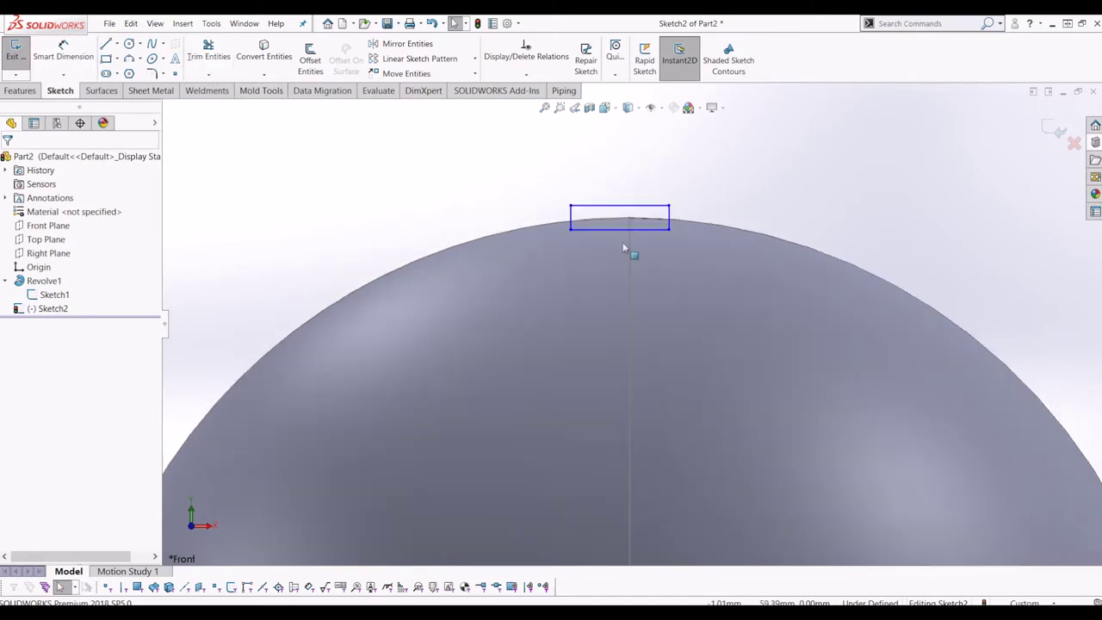
{"action": "left_click", "coordinate": [63, 51]}
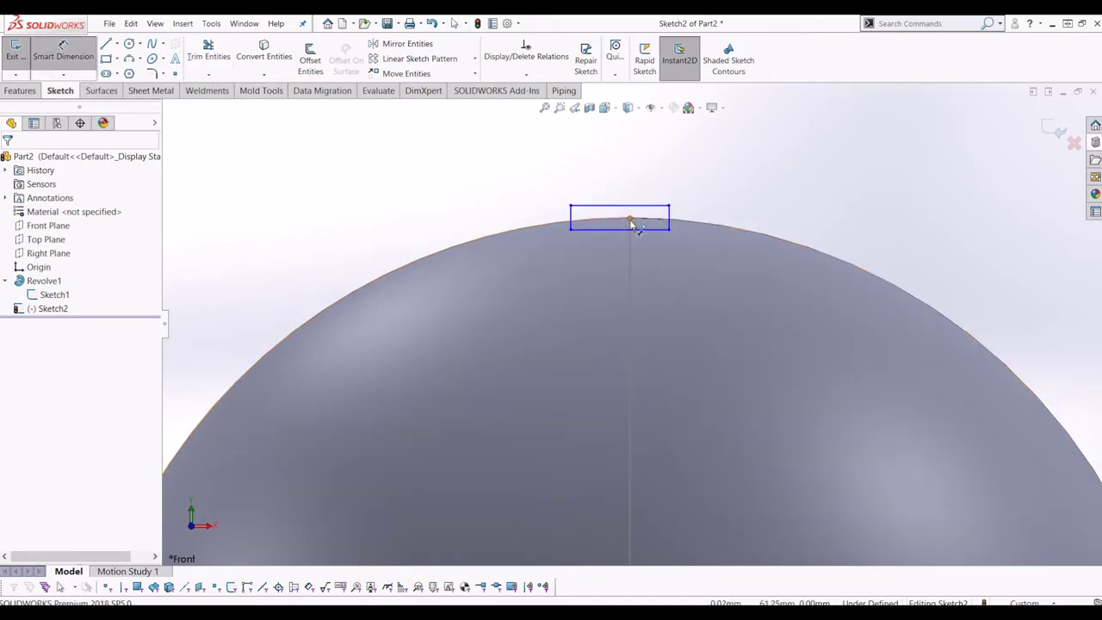
{"action": "left_click", "coordinate": [629, 219]}
{"action": "left_click", "coordinate": [571, 230]}
{"action": "left_click", "coordinate": [591, 260]}
{"action": "left_click", "coordinate": [590, 260]}
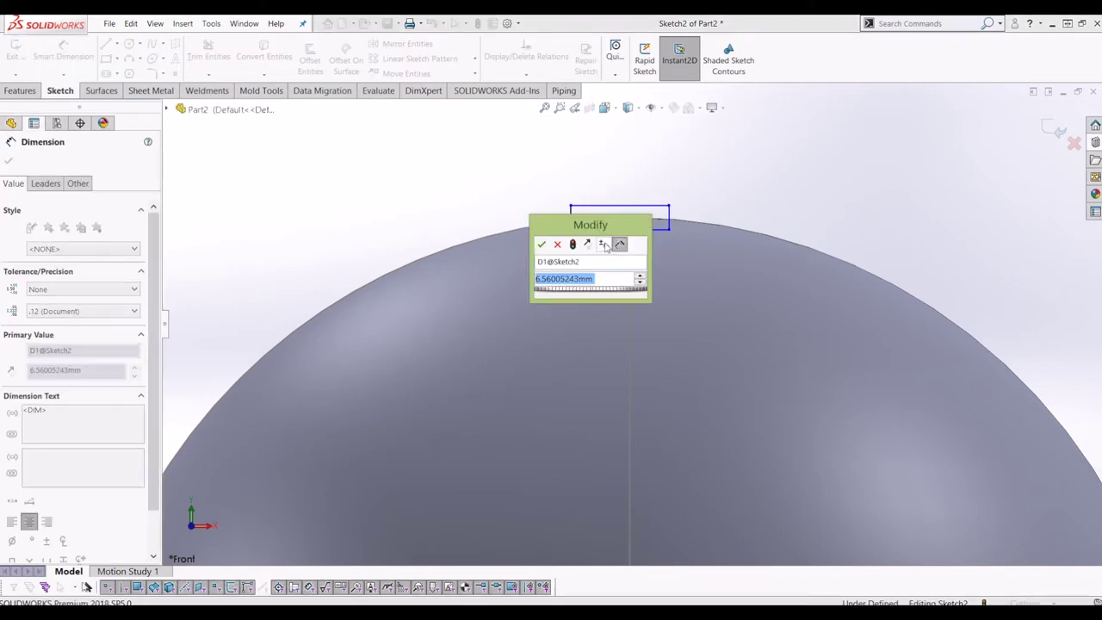
{"action": "type", "text": "4.75"}
{"action": "key", "text": "Return"}
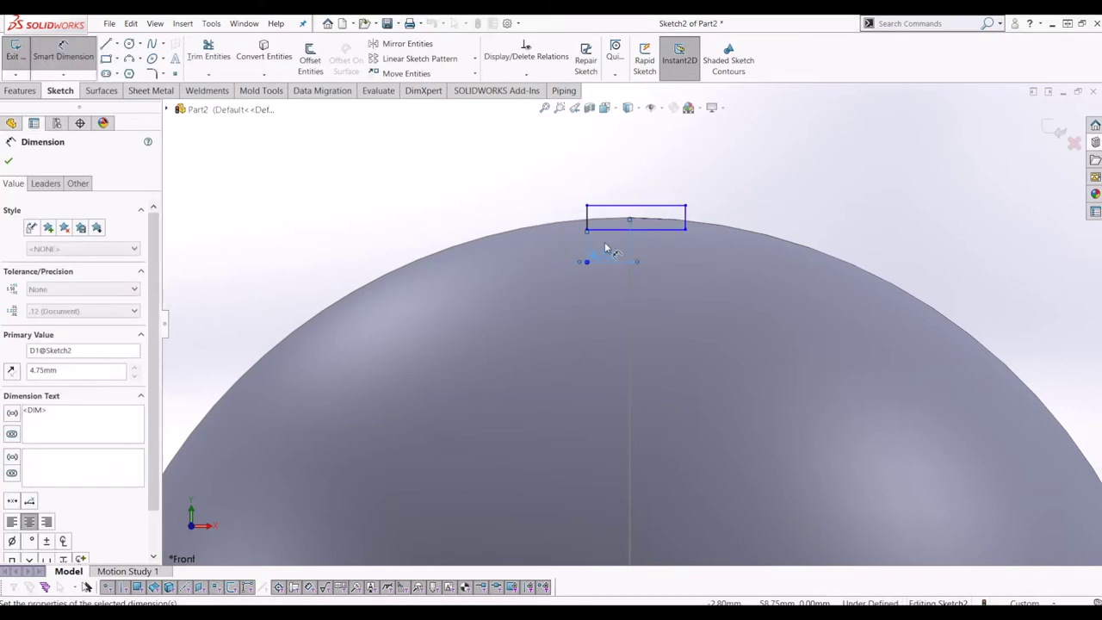
{"action": "scroll", "coordinate": [641, 225], "scroll_direction": "down", "scroll_amount": 3}
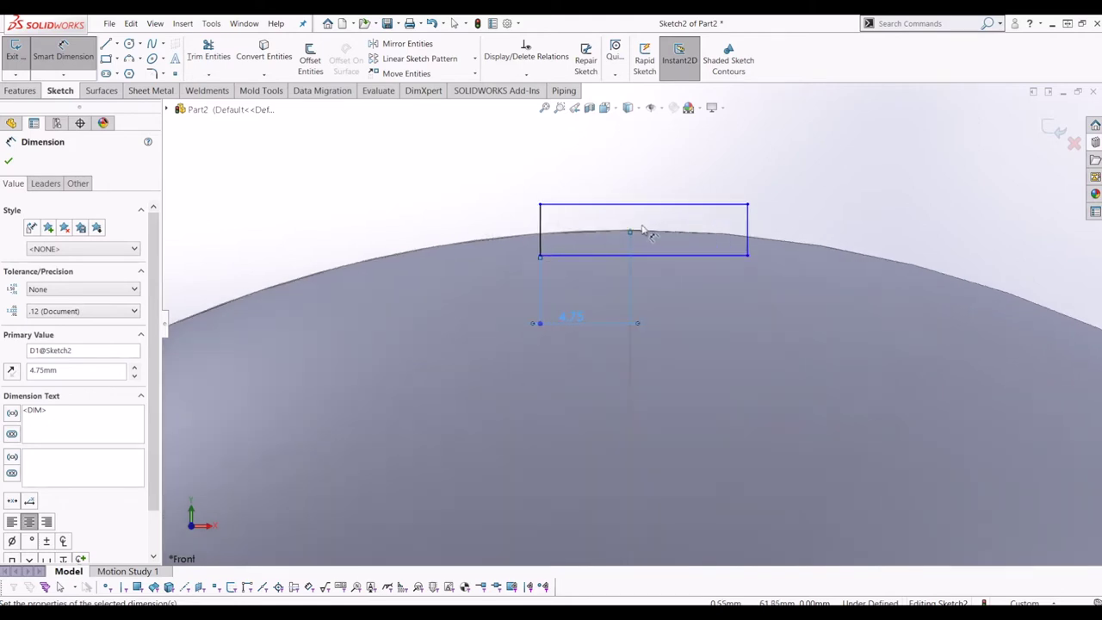
Step: Dimension the vertical distance from the dome's apex point to the rectangle's lower edge as 0.5 mm
{"action": "left_click", "coordinate": [628, 236]}
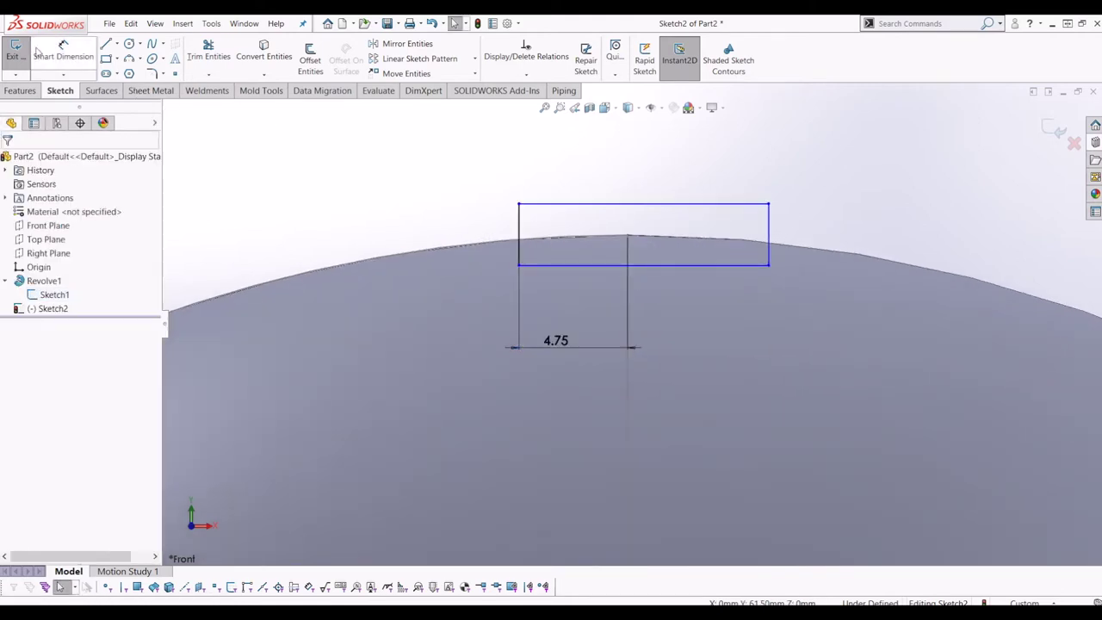
{"action": "left_click", "coordinate": [628, 265]}
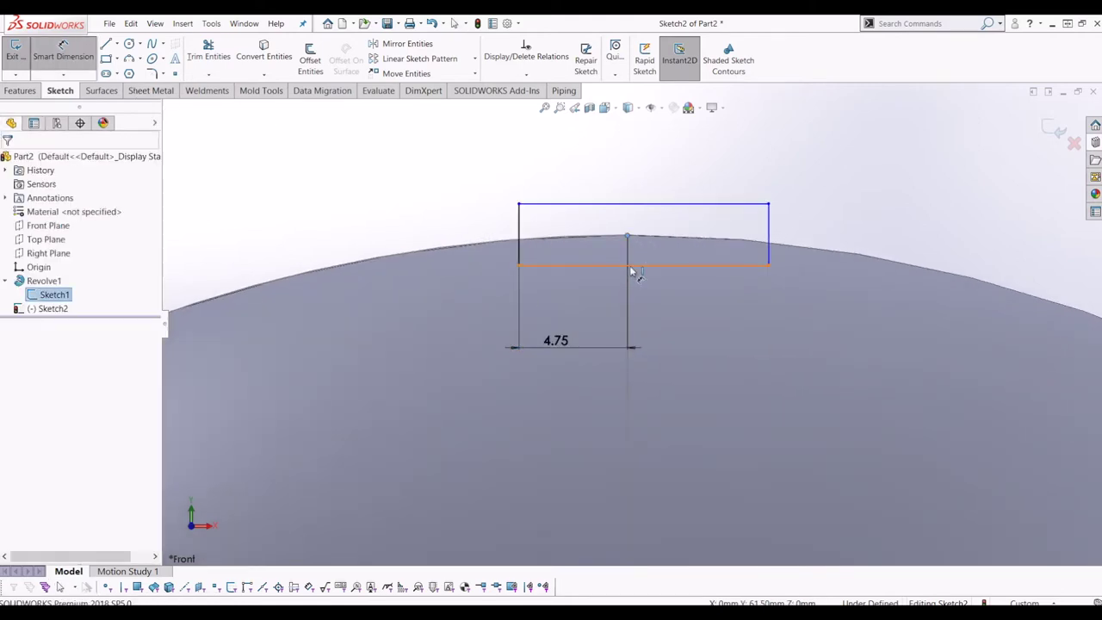
{"action": "left_click", "coordinate": [628, 236]}
{"action": "left_click", "coordinate": [635, 248]}
{"action": "type", "text": "0.5"}
{"action": "key", "text": "Return"}
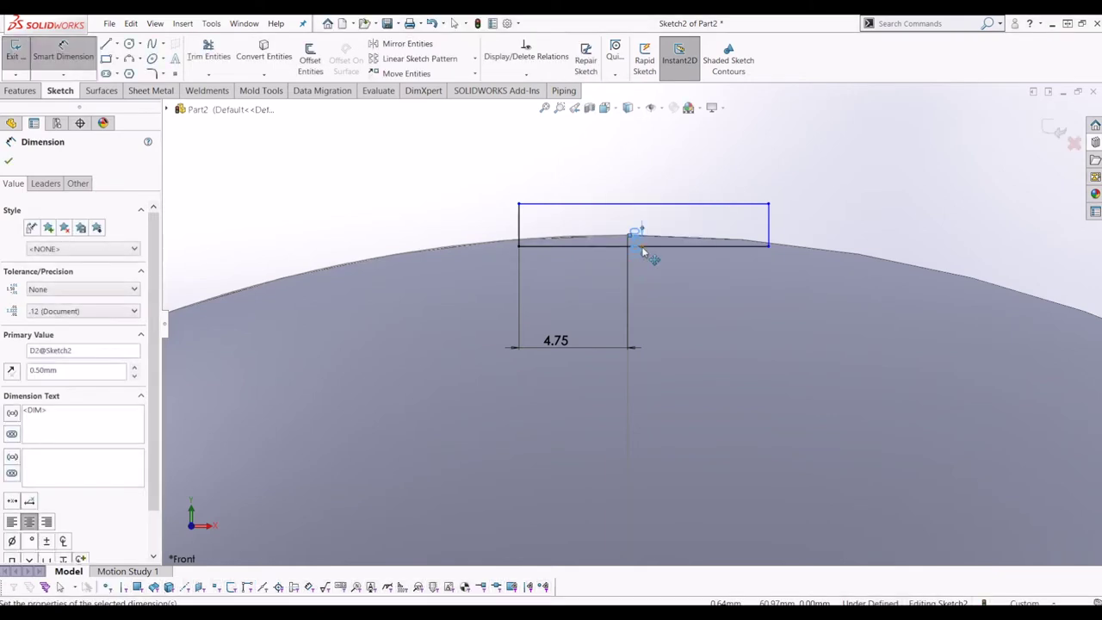
{"action": "double_click", "coordinate": [636, 234]}
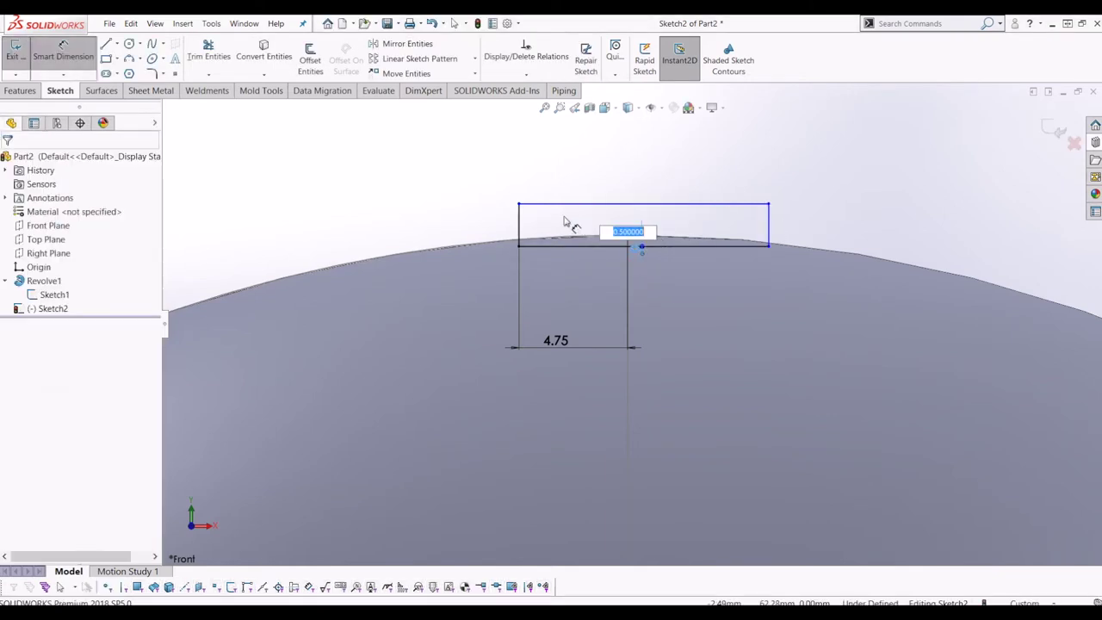
{"action": "key", "text": "Escape"}
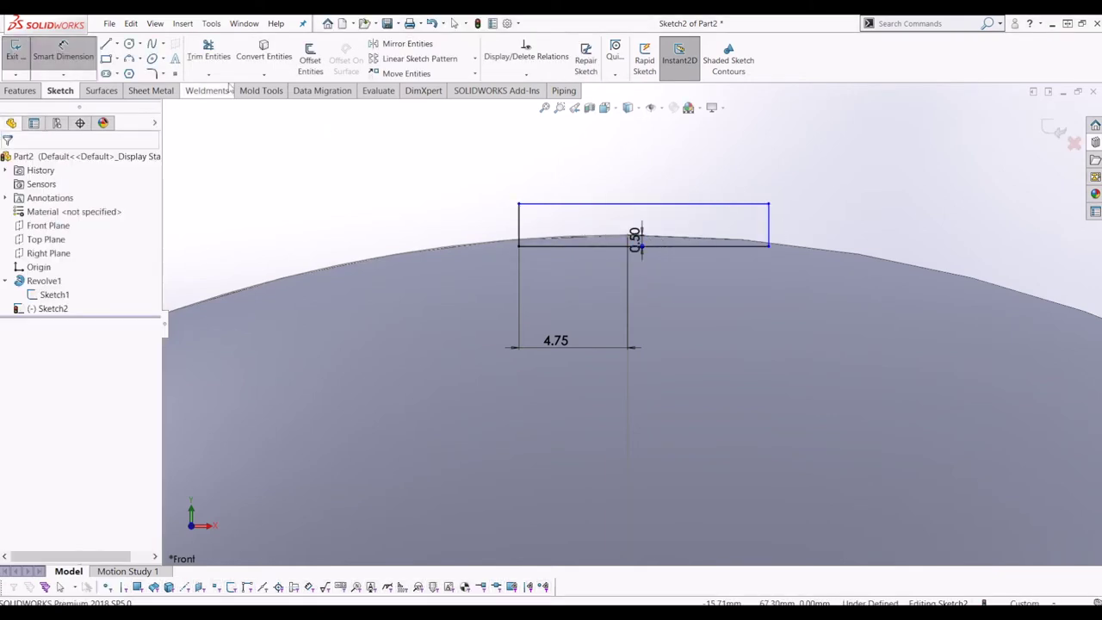
{"action": "left_click", "coordinate": [519, 204]}
{"action": "left_click", "coordinate": [478, 202]}
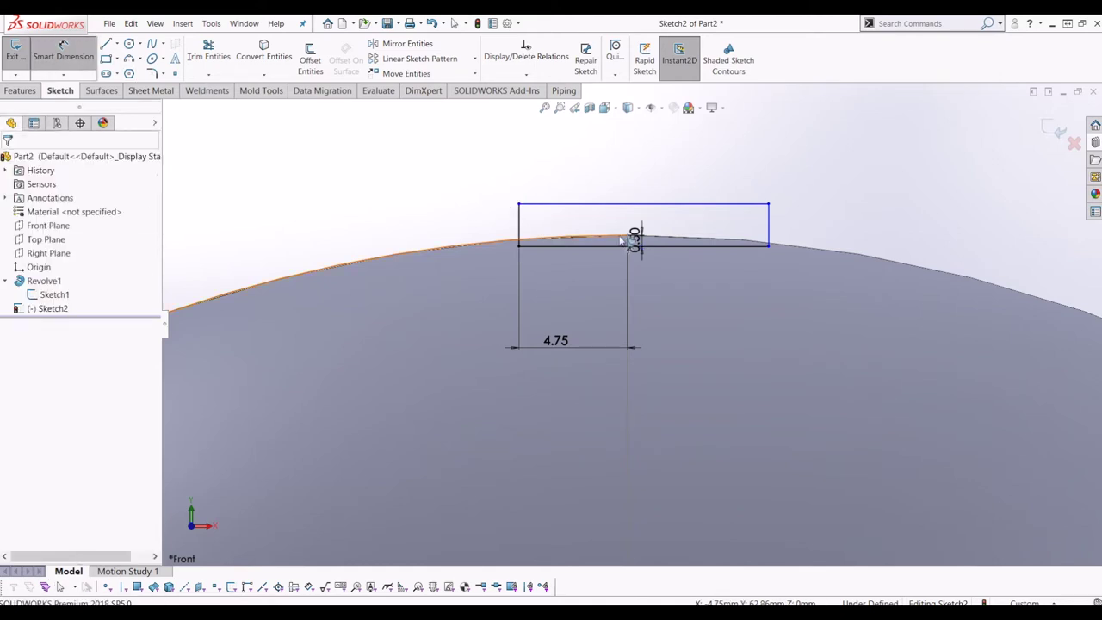
{"action": "key", "text": "Escape"}
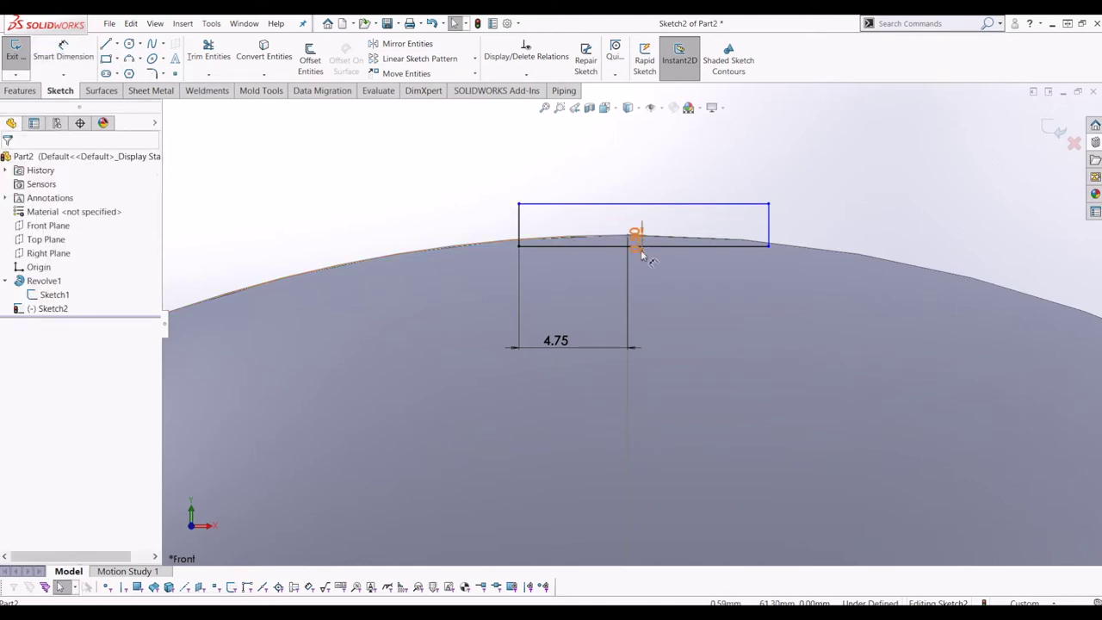
Step: Move the lower edge's 0.50 mm dimension below the rectangle and dimension the upper edge 0.5 mm above the dome's apex
{"action": "left_click_drag", "start_coordinate": [642, 254], "coordinate": [667, 288]}
{"action": "left_click", "coordinate": [79, 53]}
{"action": "left_click", "coordinate": [628, 235]}
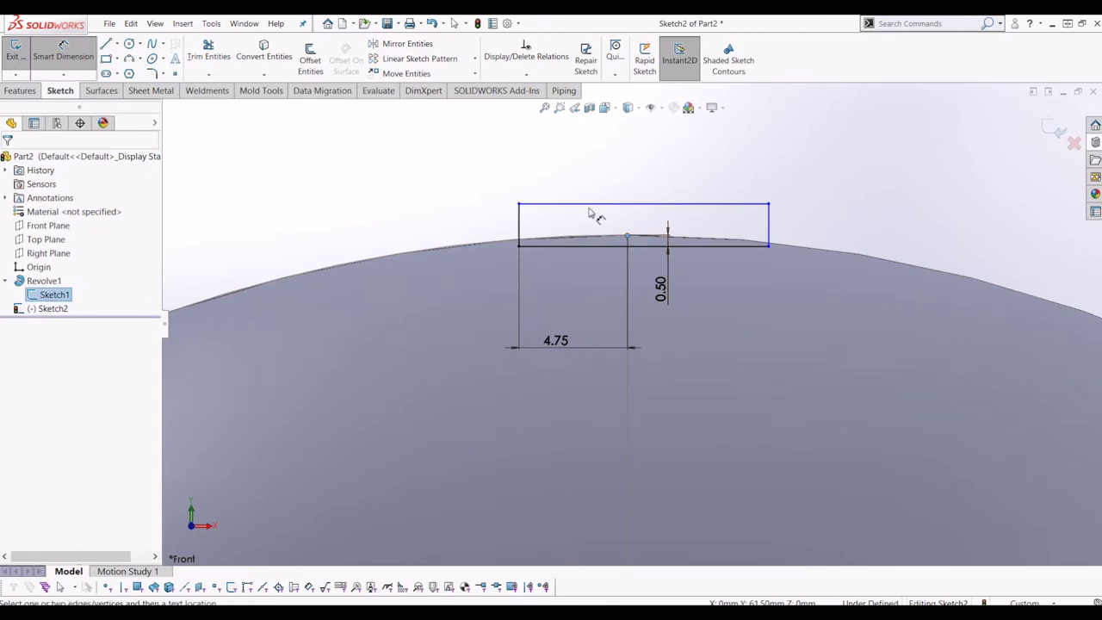
{"action": "left_click", "coordinate": [592, 207]}
{"action": "left_click", "coordinate": [469, 219]}
{"action": "type", "text": "0.5"}
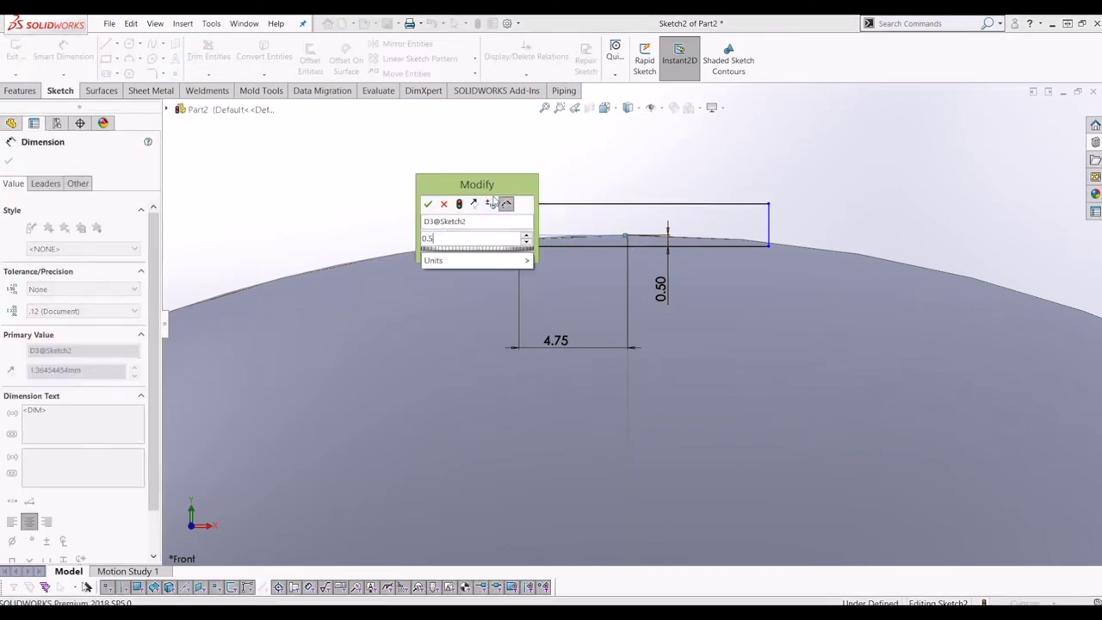
{"action": "key", "text": "Return"}
{"action": "key", "text": "Escape"}
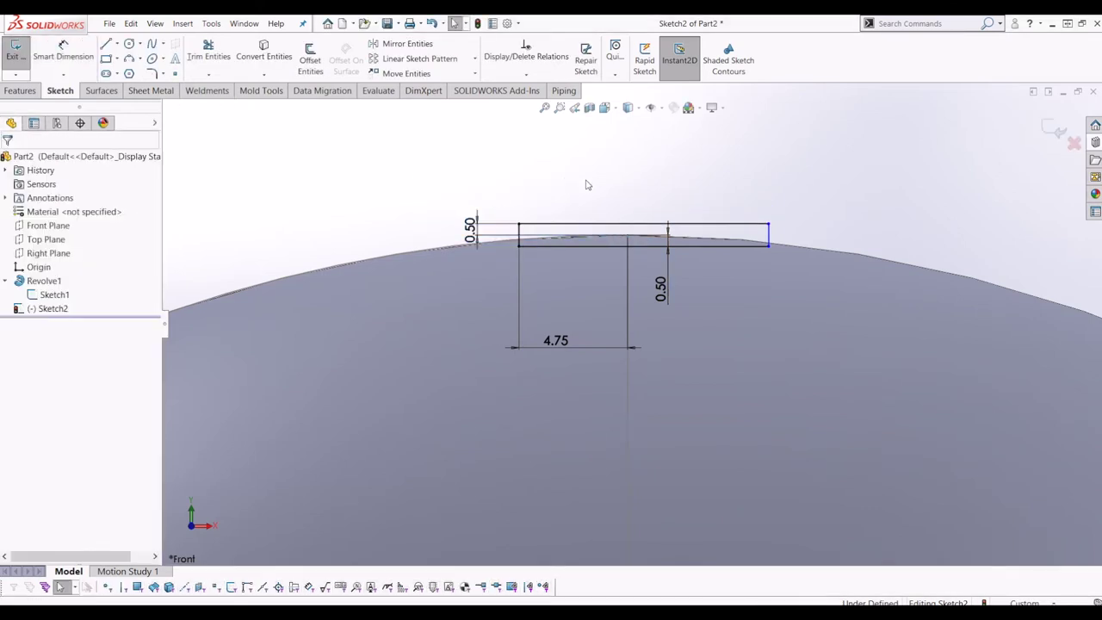
Step: Bring the rectangle's undefined vertical side onto the dome's vertical axis and exit the sketch
{"action": "scroll", "coordinate": [700, 249], "scroll_direction": "down", "scroll_amount": 4}
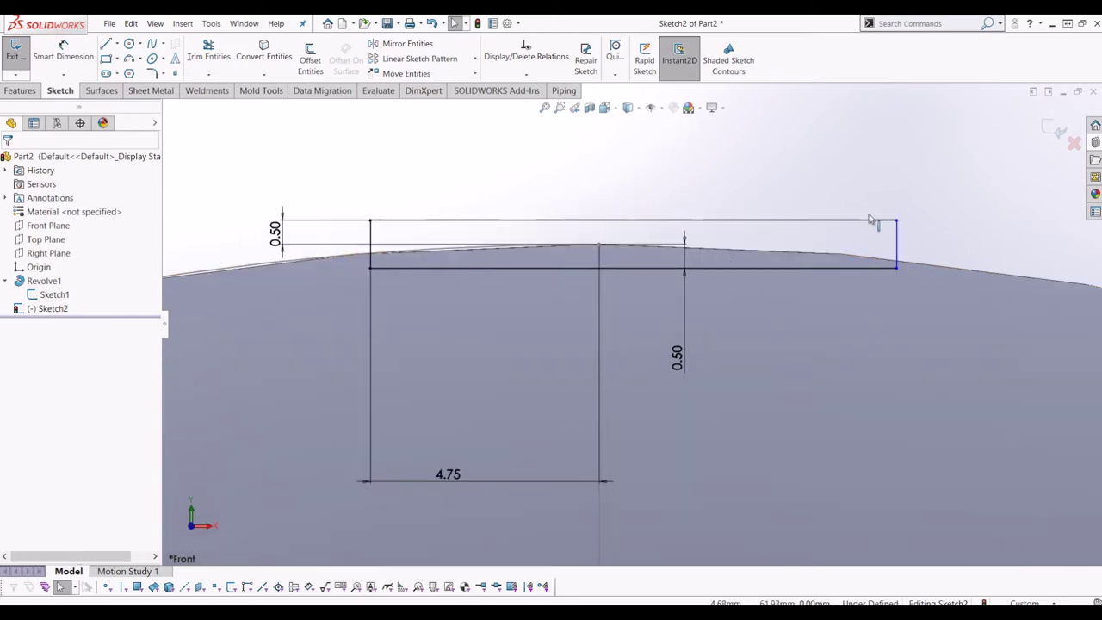
{"action": "left_click_drag", "start_coordinate": [898, 267], "coordinate": [788, 267]}
{"action": "mouse_move", "coordinate": [588, 265]}
{"action": "left_mouse_down"}
{"action": "mouse_move", "coordinate": [531, 266]}
{"action": "mouse_move", "coordinate": [557, 247]}
{"action": "mouse_move", "coordinate": [1009, 259]}
{"action": "mouse_move", "coordinate": [590, 269]}
{"action": "mouse_move", "coordinate": [618, 278]}
{"action": "mouse_move", "coordinate": [600, 268]}
{"action": "left_mouse_up"}
{"action": "left_click", "coordinate": [614, 327]}
{"action": "scroll", "coordinate": [608, 304], "scroll_direction": "up", "scroll_amount": 2}
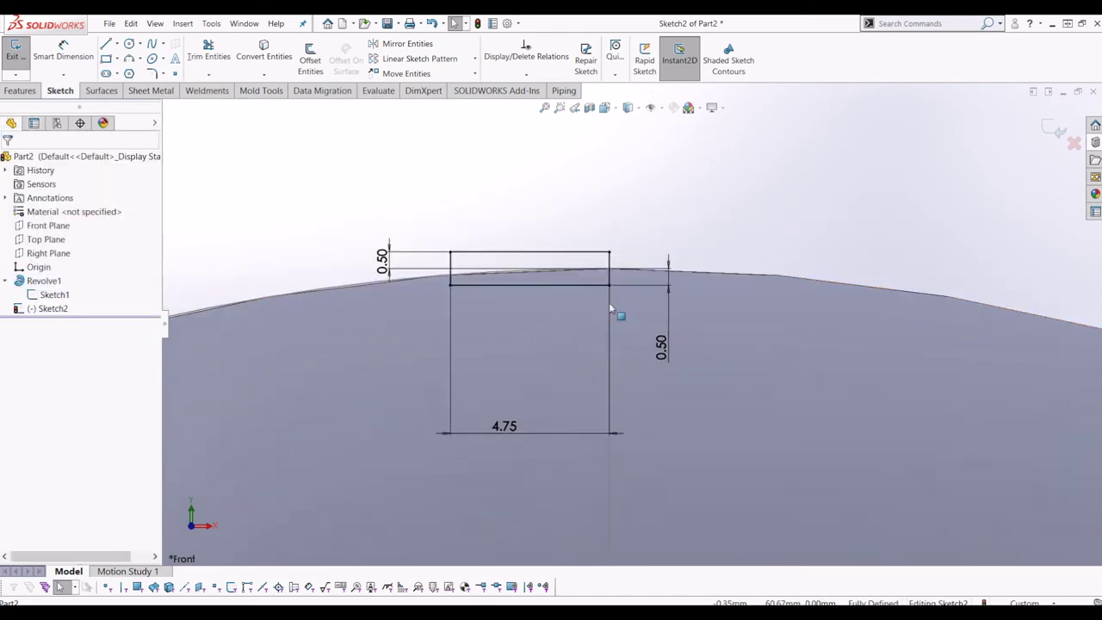
{"action": "left_click", "coordinate": [1054, 128]}
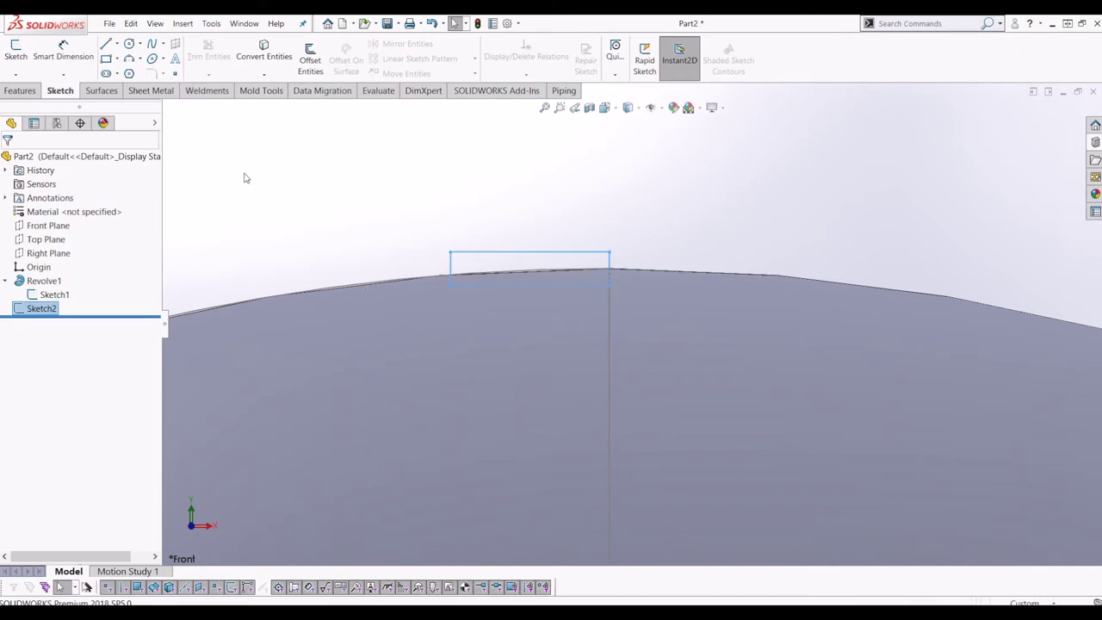
Step: Revolve the rectangle sketch 360 degrees about the dome profile's vertical line, merging the result with the dome
{"action": "left_click", "coordinate": [19, 90]}
{"action": "left_click", "coordinate": [62, 59]}
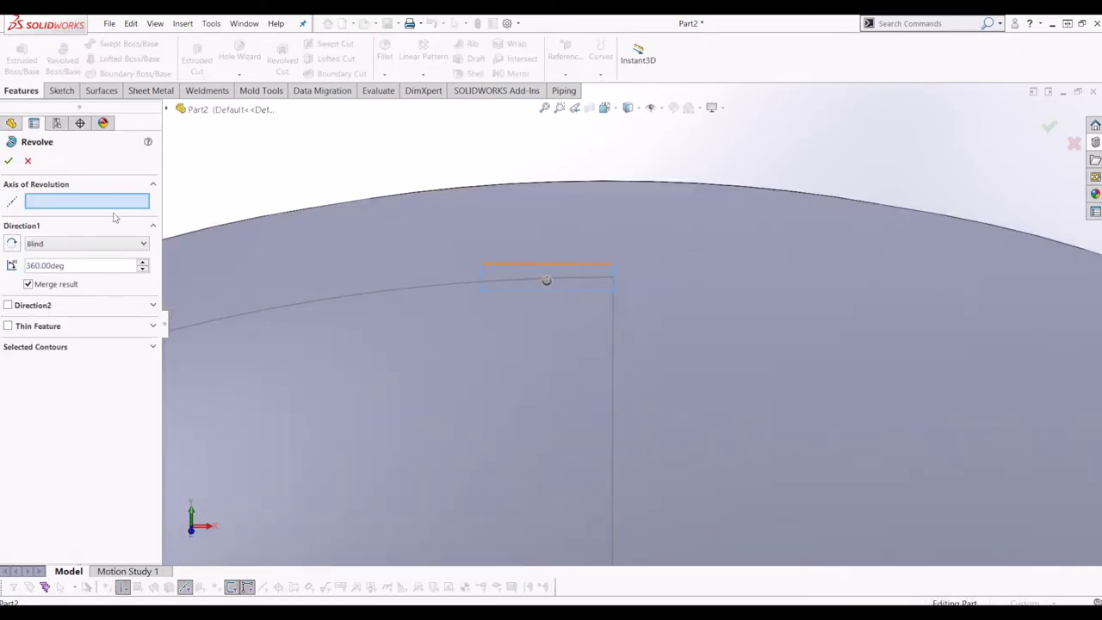
{"action": "left_click", "coordinate": [613, 336]}
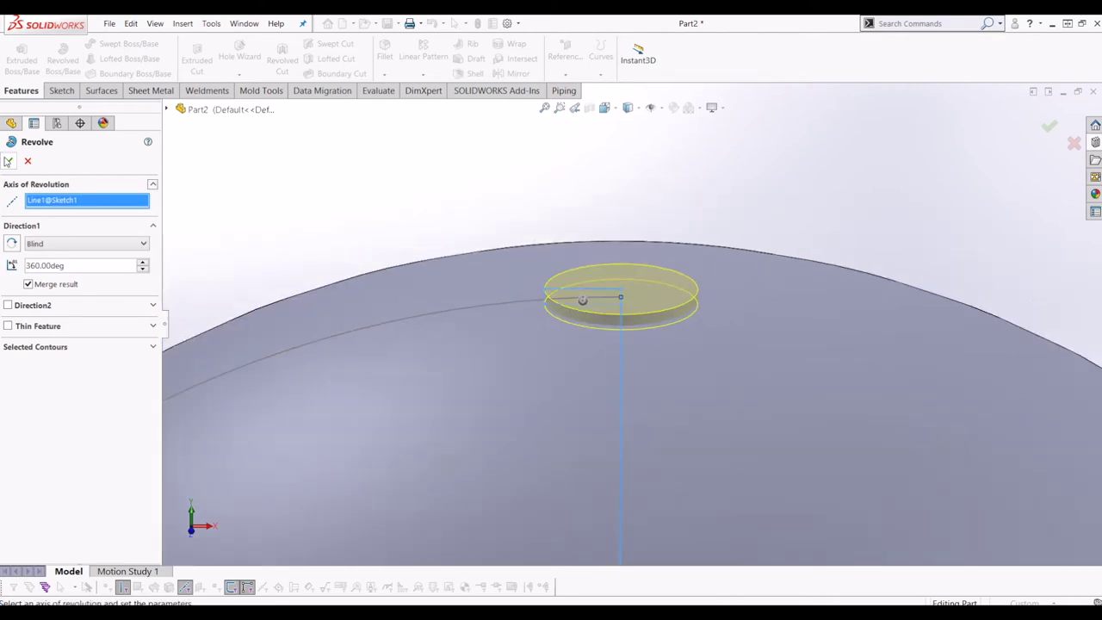
{"action": "left_click", "coordinate": [7, 161]}
Step: Examine the revolved disc at the dome's apex from several angles and from the front view
{"action": "scroll", "coordinate": [652, 302], "scroll_direction": "up", "scroll_amount": 1}
{"action": "mouse_move", "coordinate": [651, 321]}
{"action": "middle_mouse_down"}
{"action": "mouse_move", "coordinate": [652, 302]}
{"action": "mouse_move", "coordinate": [647, 316]}
{"action": "middle_mouse_up"}
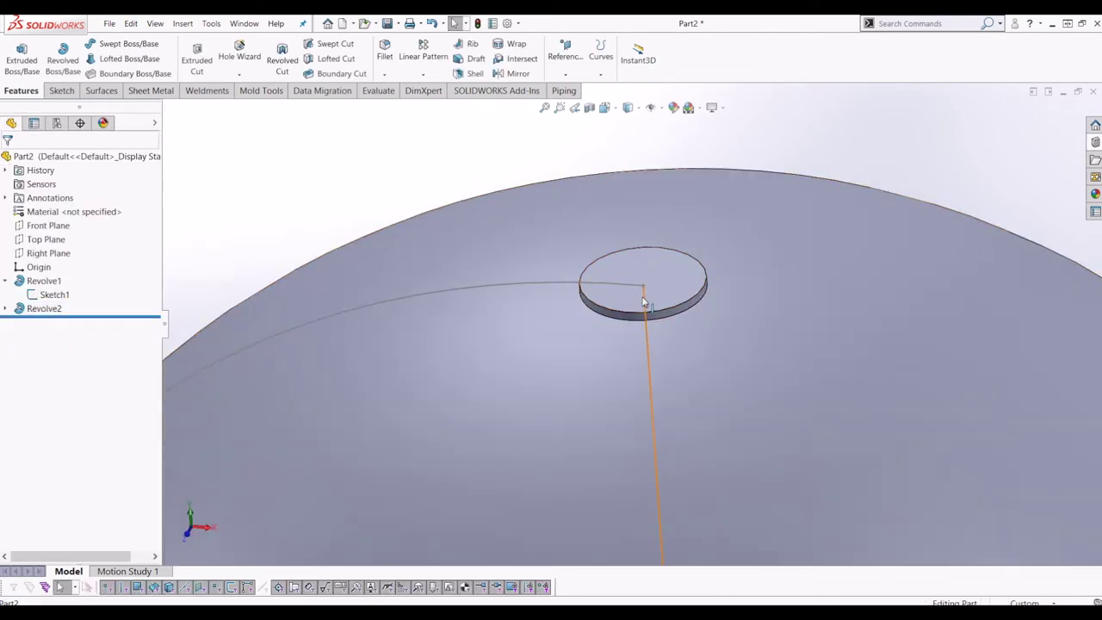
{"action": "middle_click_drag", "start_coordinate": [711, 419], "coordinate": [748, 403]}
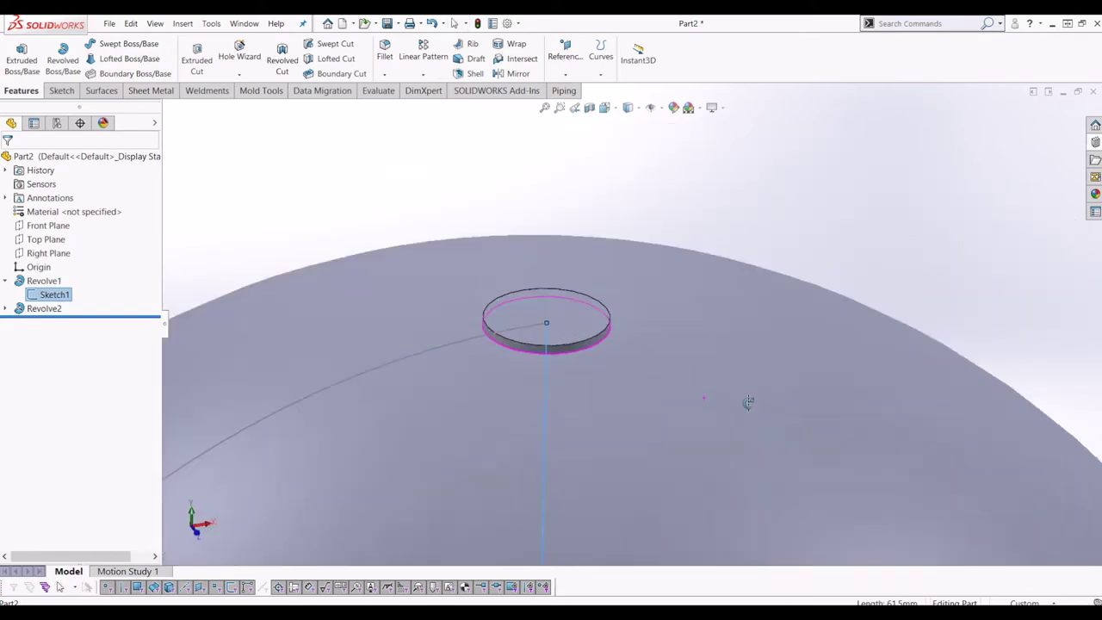
{"action": "scroll", "coordinate": [681, 425], "scroll_direction": "up", "scroll_amount": 5}
{"action": "middle_click_drag", "start_coordinate": [681, 425], "coordinate": [659, 364]}
{"action": "scroll", "coordinate": [641, 442], "scroll_direction": "up", "scroll_amount": 5}
{"action": "key", "text": "space"}
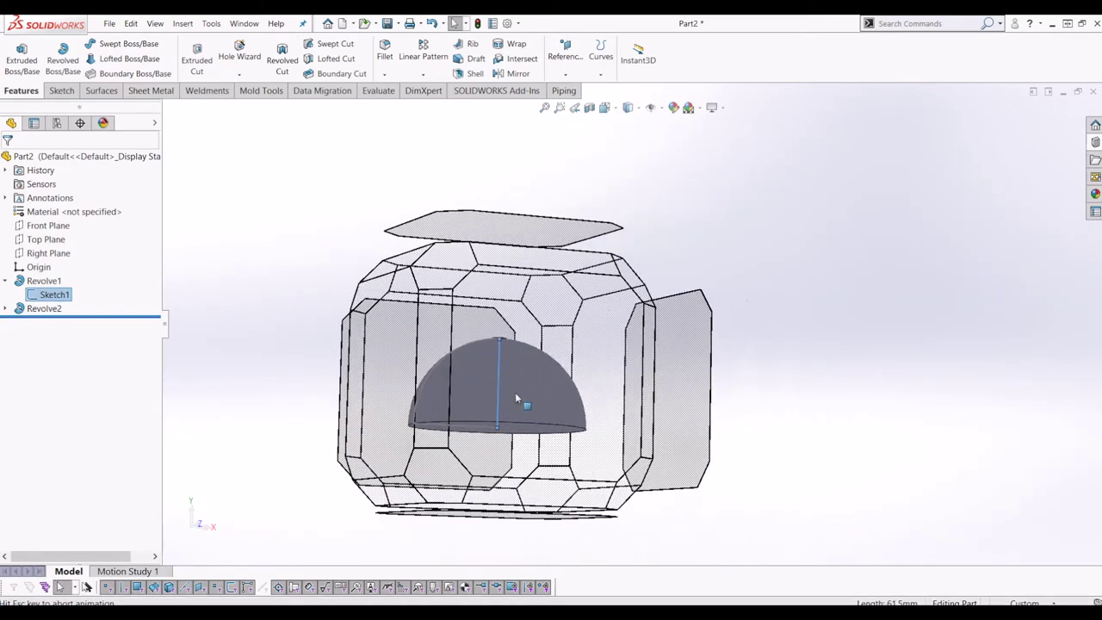
{"action": "left_click", "coordinate": [516, 398]}
{"action": "scroll", "coordinate": [637, 207], "scroll_direction": "down", "scroll_amount": 3}
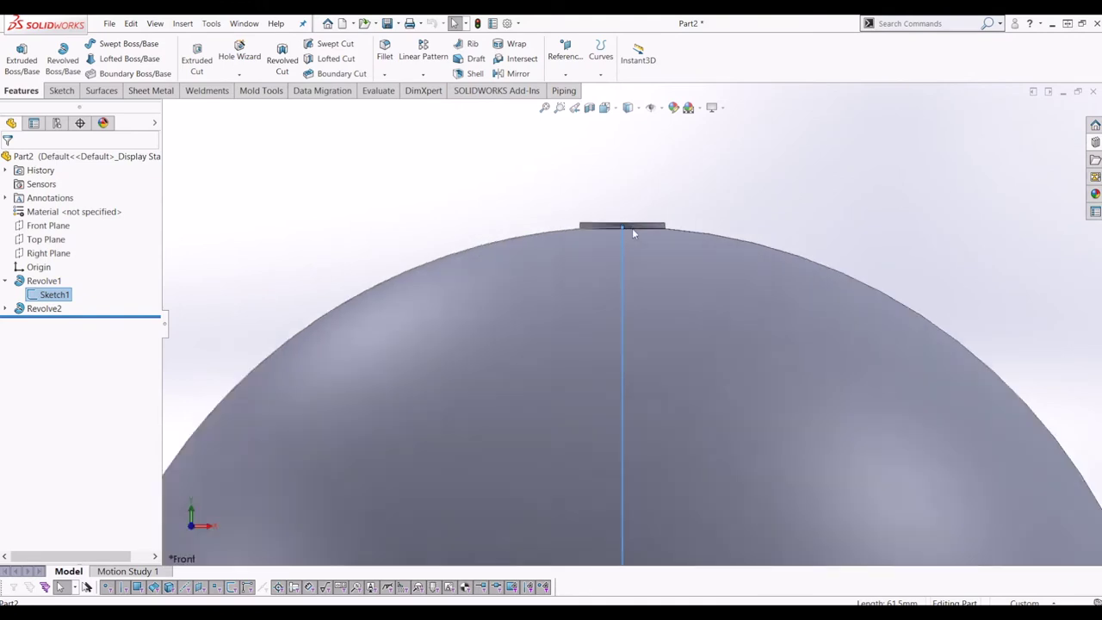
{"action": "mouse_move", "coordinate": [584, 249]}
{"action": "middle_mouse_down"}
{"action": "mouse_move", "coordinate": [536, 293]}
{"action": "mouse_move", "coordinate": [513, 244]}
{"action": "mouse_move", "coordinate": [488, 245]}
{"action": "middle_mouse_up"}
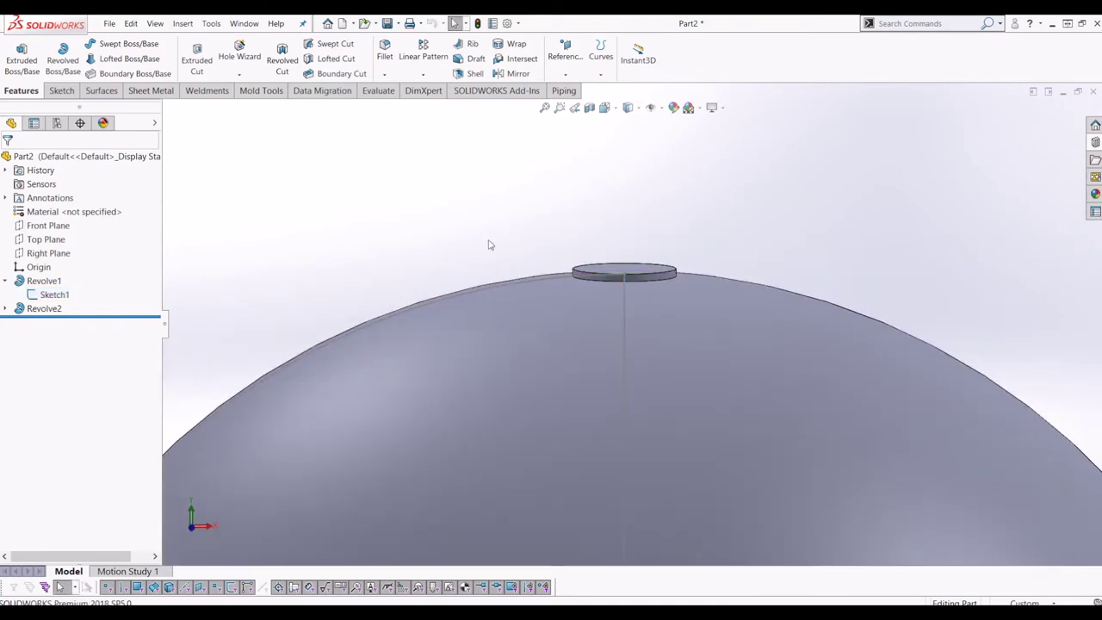
Step: Start a circular pattern with the horizontal base line of the dome's Sketch1 as its rotation axis
{"action": "left_click", "coordinate": [6, 282]}
{"action": "left_click", "coordinate": [423, 75]}
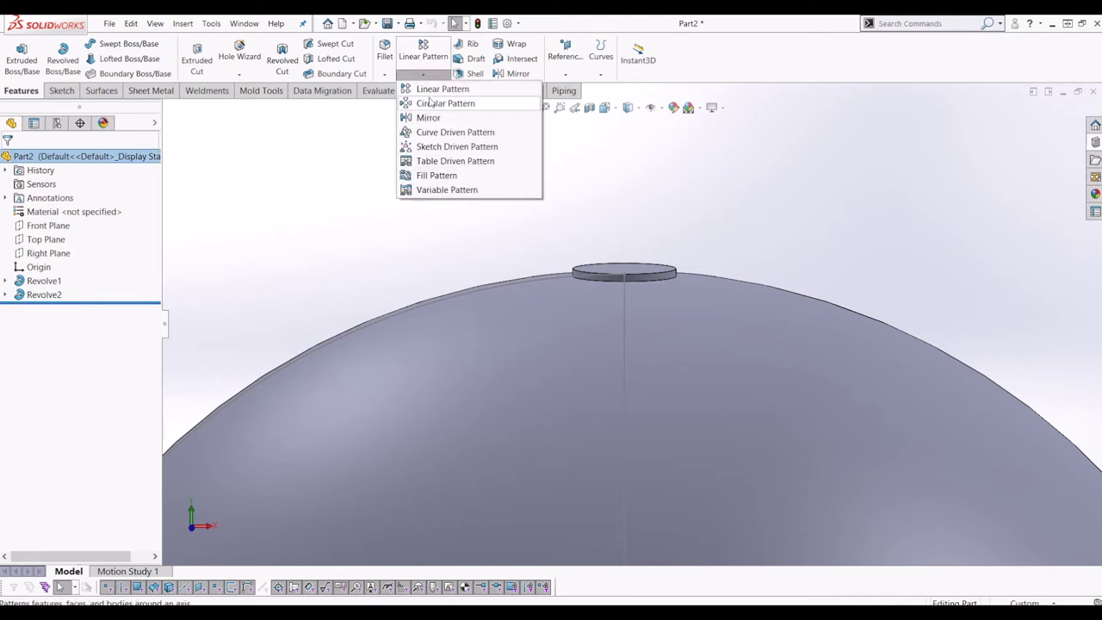
{"action": "left_click", "coordinate": [430, 102]}
{"action": "scroll", "coordinate": [642, 326], "scroll_direction": "up", "scroll_amount": 3}
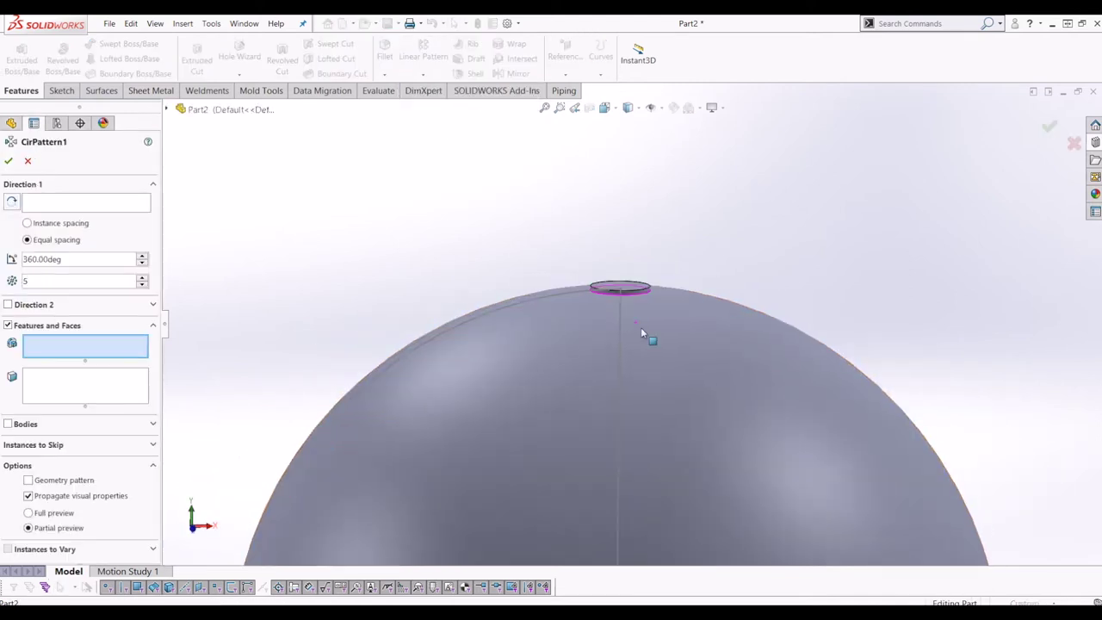
{"action": "scroll", "coordinate": [640, 333], "scroll_direction": "up", "scroll_amount": 3}
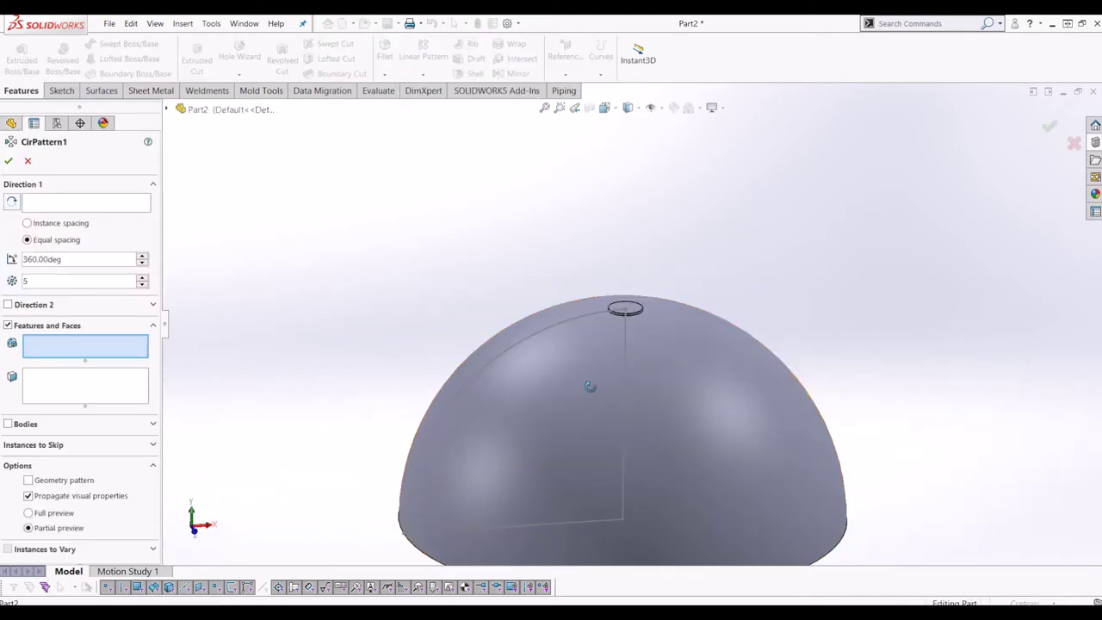
{"action": "mouse_move", "coordinate": [590, 387]}
{"action": "middle_mouse_down"}
{"action": "mouse_move", "coordinate": [583, 374]}
{"action": "mouse_move", "coordinate": [582, 389]}
{"action": "middle_mouse_up"}
{"action": "scroll", "coordinate": [582, 389], "scroll_direction": "up", "scroll_amount": 1}
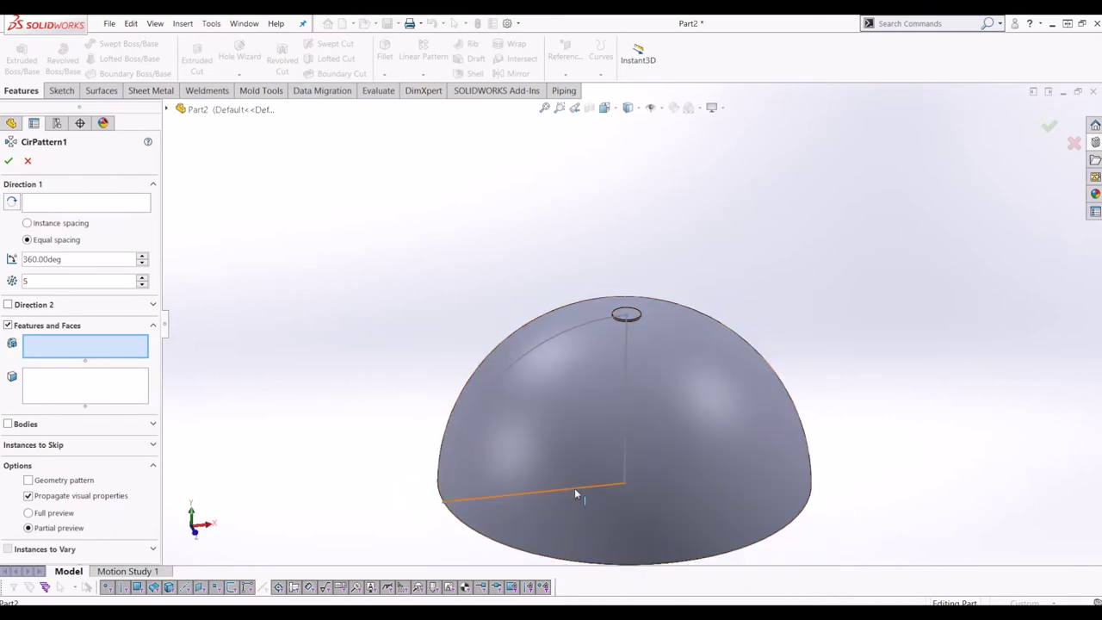
{"action": "left_click", "coordinate": [63, 207]}
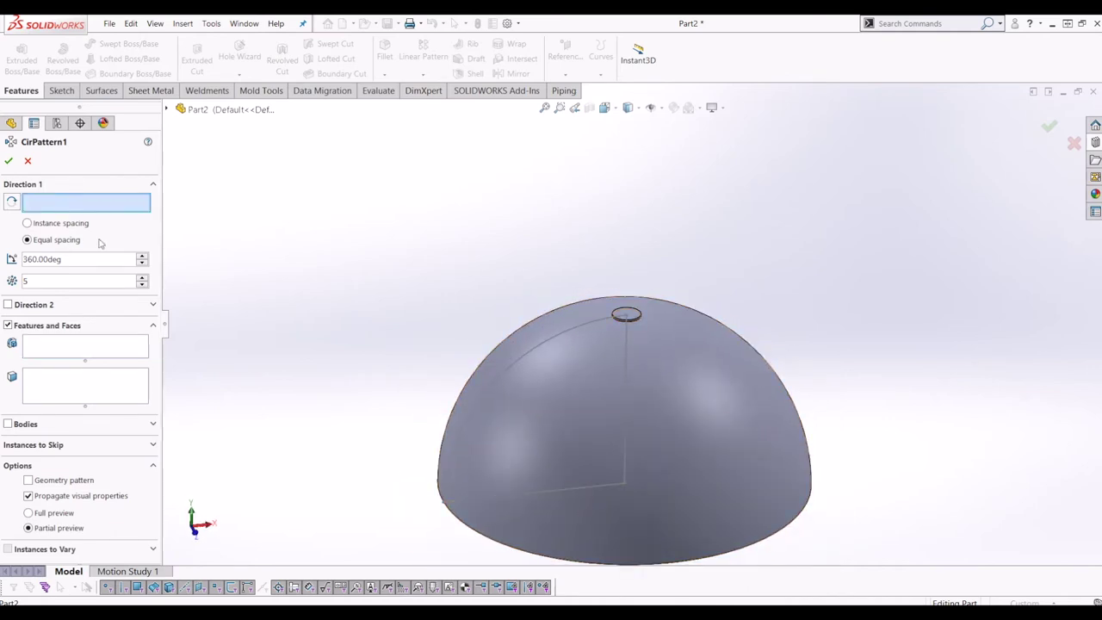
{"action": "left_click", "coordinate": [507, 497]}
{"action": "middle_click_drag", "start_coordinate": [499, 478], "coordinate": [565, 470]}
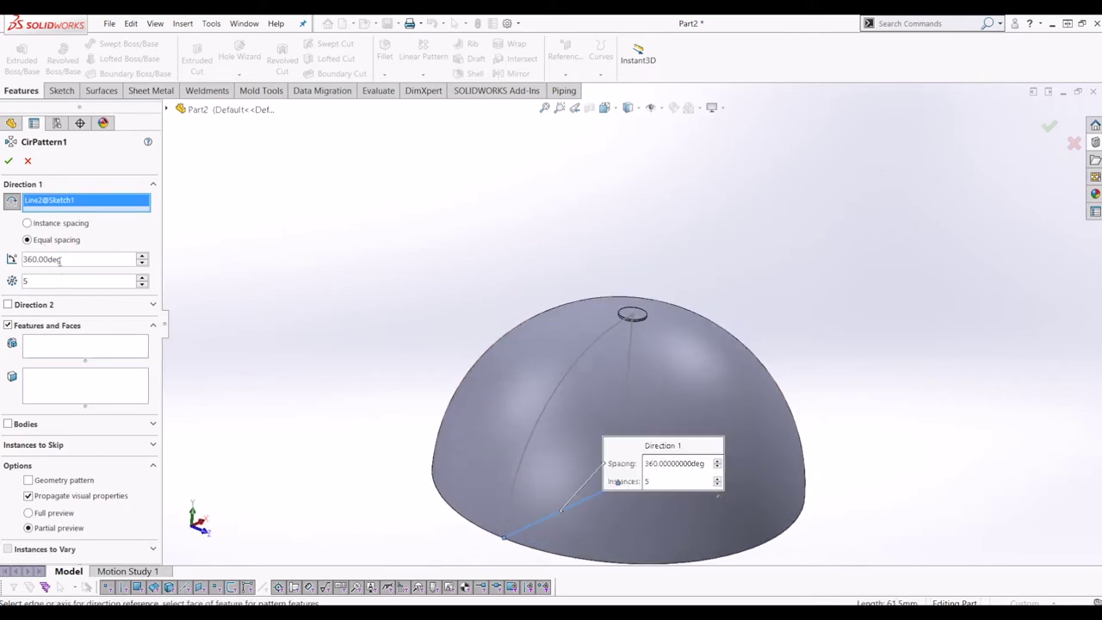
Step: Pattern the apex disc Revolve2 as 2 equally spaced instances over 10 degrees
{"action": "type", "text": "2"}
{"action": "left_click_drag", "start_coordinate": [67, 259], "coordinate": [1, 253]}
{"action": "type", "text": "10"}
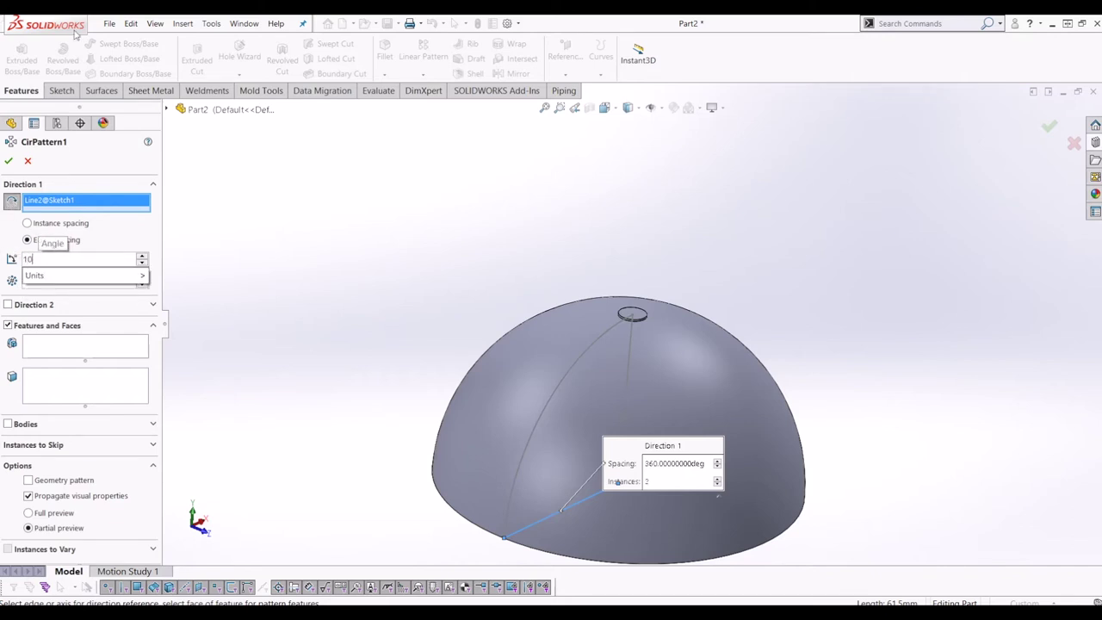
{"action": "left_click", "coordinate": [77, 346]}
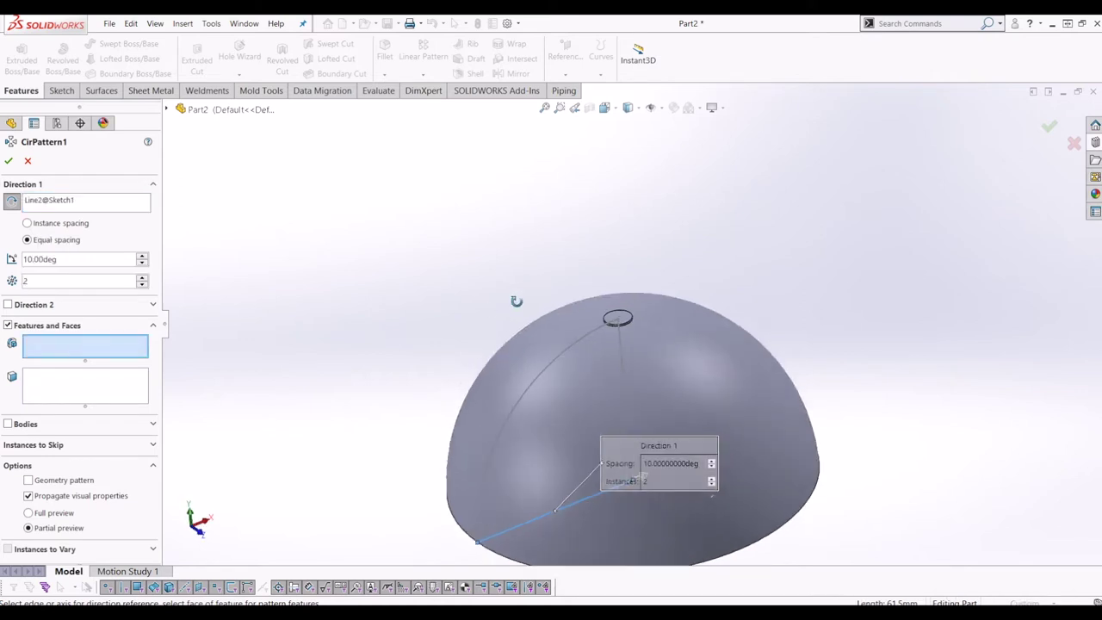
{"action": "left_click", "coordinate": [166, 109]}
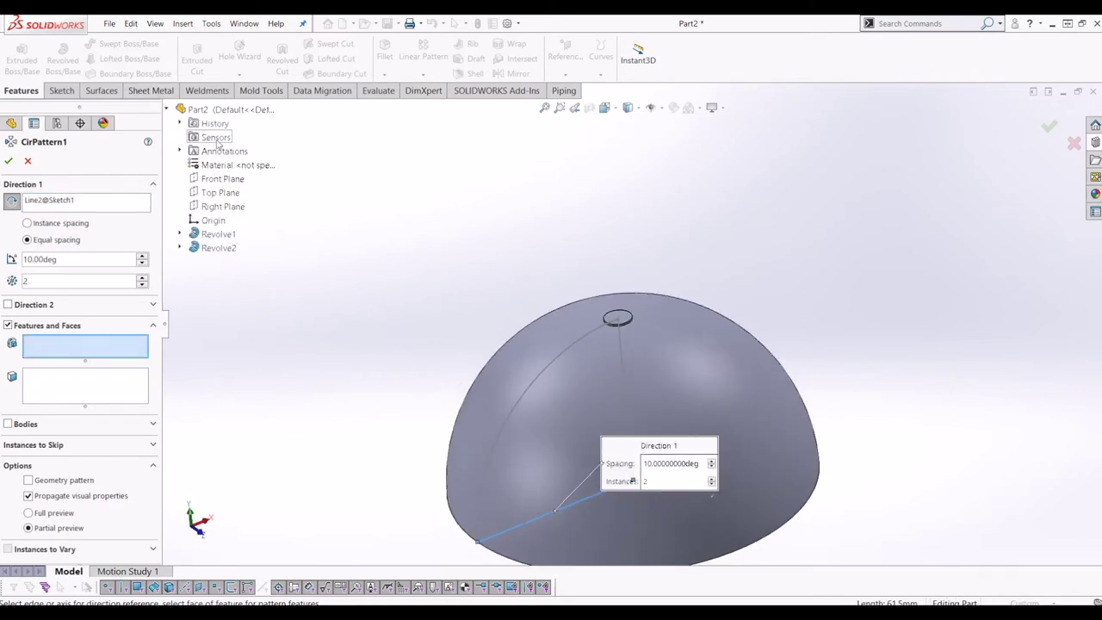
{"action": "left_click", "coordinate": [221, 248]}
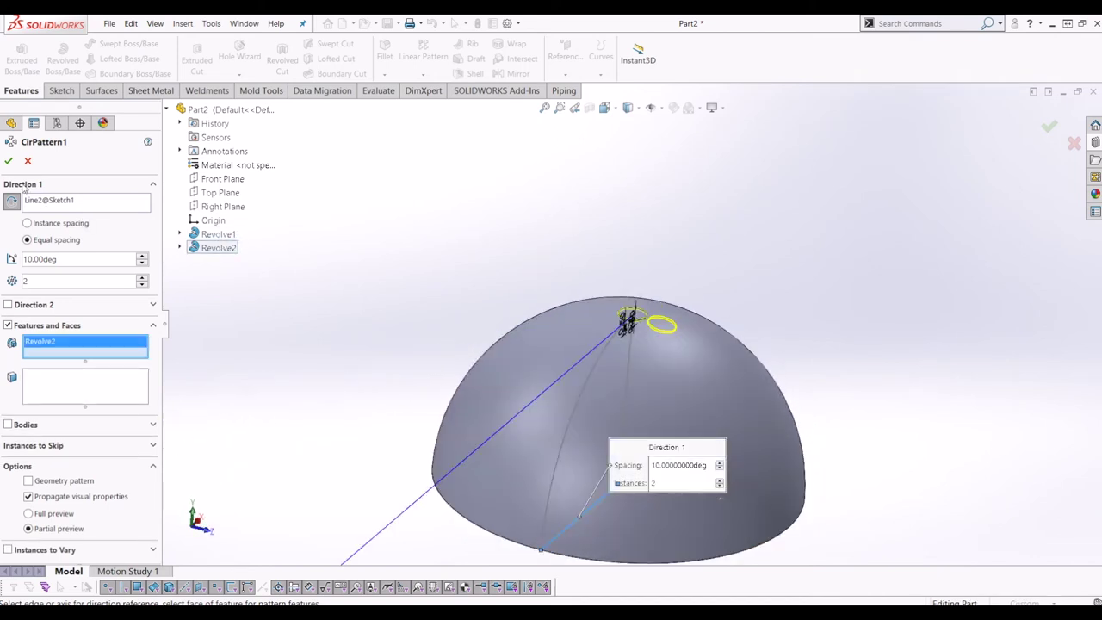
{"action": "left_click", "coordinate": [8, 160]}
{"action": "middle_click_drag", "start_coordinate": [748, 286], "coordinate": [644, 358]}
{"action": "scroll", "coordinate": [632, 356], "scroll_direction": "down", "scroll_amount": 2}
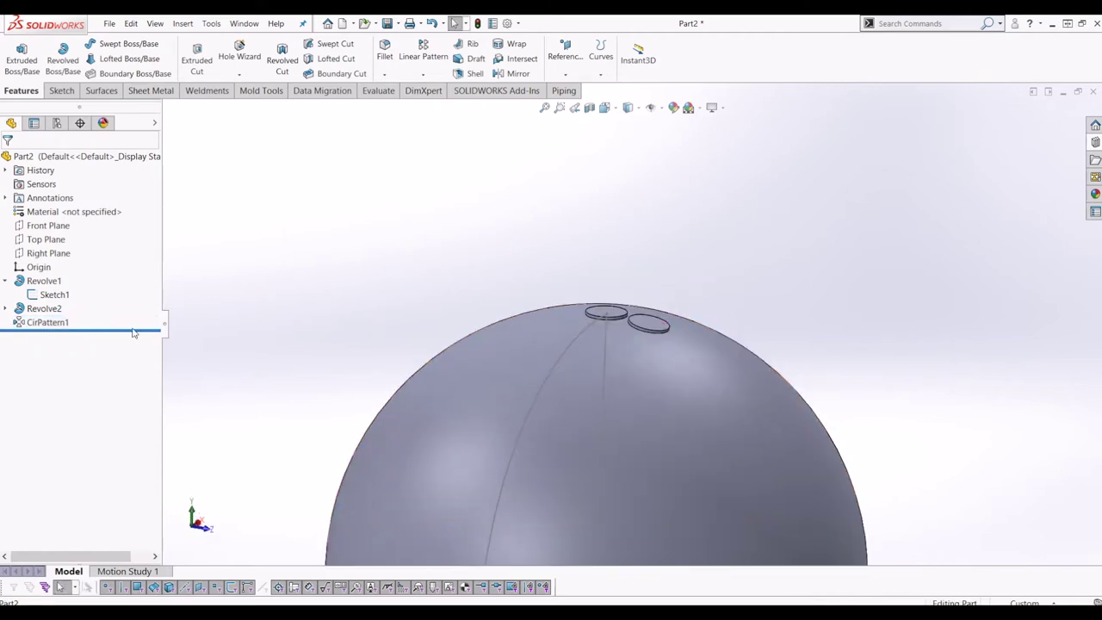
{"action": "left_click", "coordinate": [5, 282]}
{"action": "left_click", "coordinate": [38, 295]}
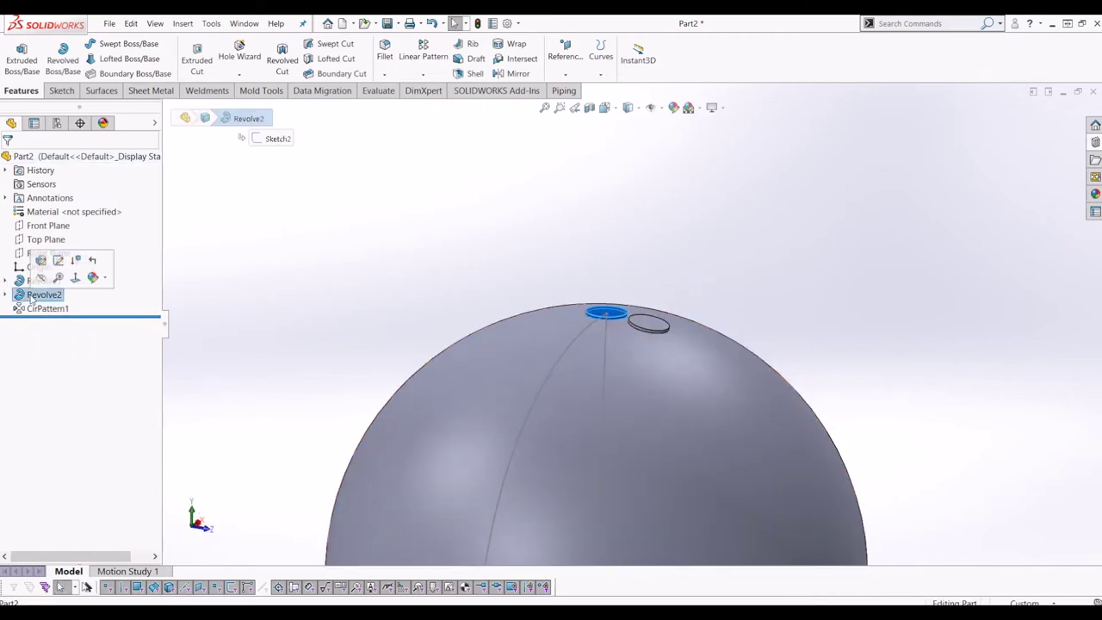
{"action": "left_click", "coordinate": [548, 150]}
Step: Start another circular pattern of the apex disc Revolve2, using the horizontal base line of the dome's Sketch1 as rotation axis
{"action": "scroll", "coordinate": [583, 483], "scroll_direction": "up", "scroll_amount": 3}
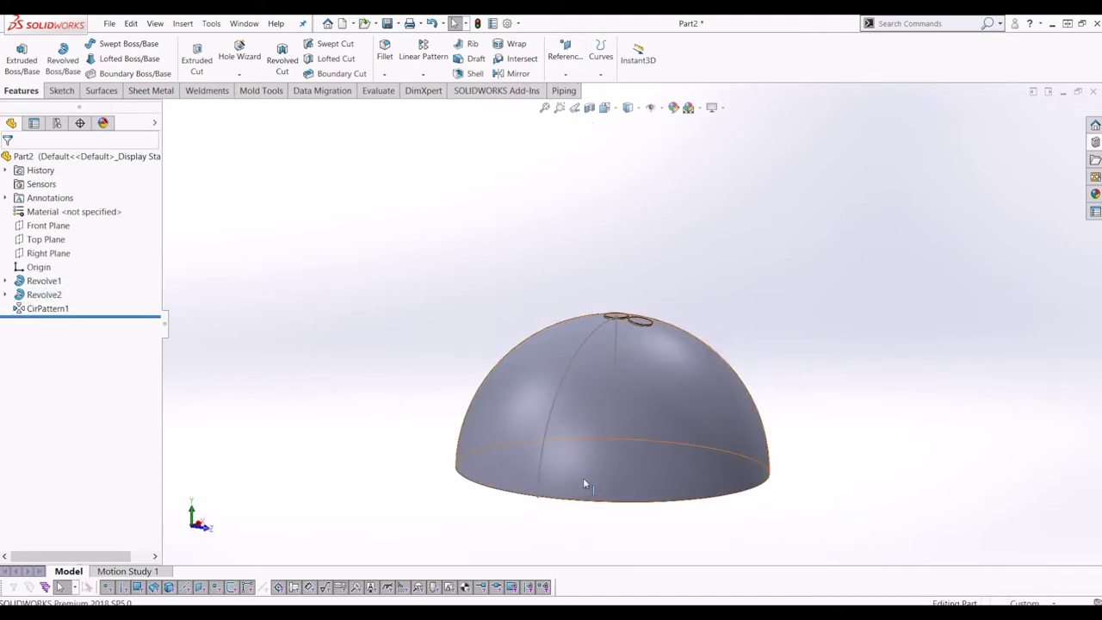
{"action": "left_click", "coordinate": [423, 75]}
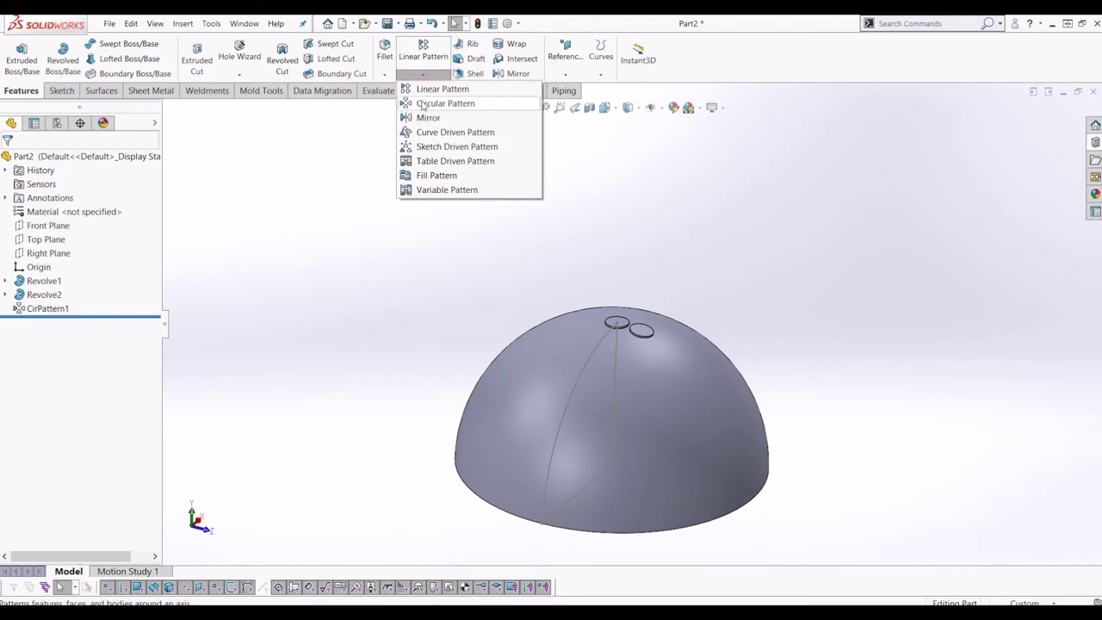
{"action": "left_click", "coordinate": [423, 104]}
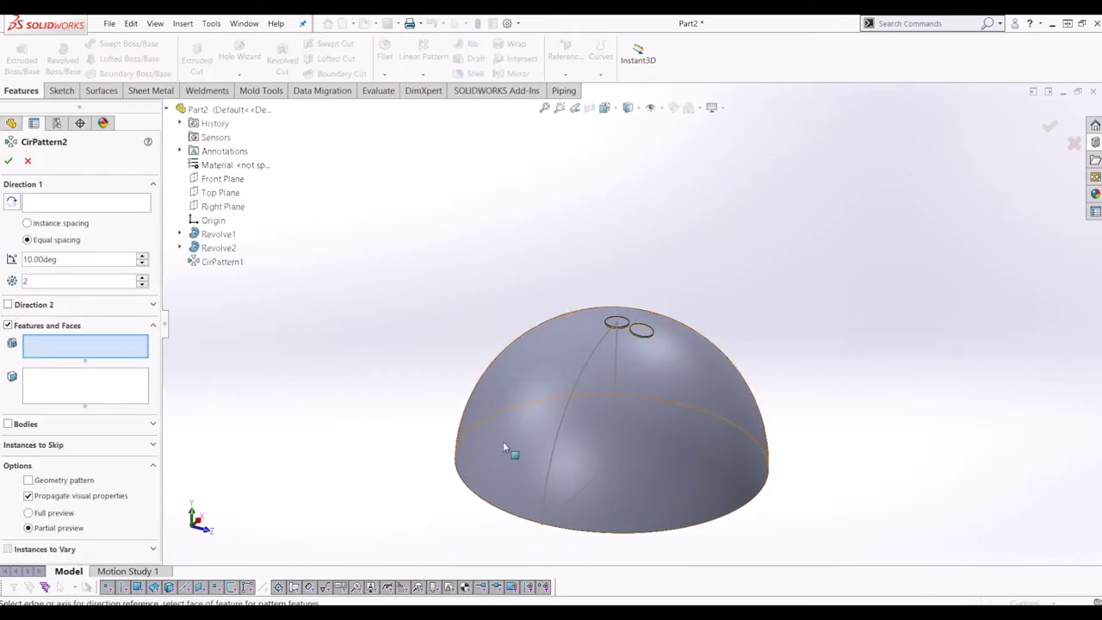
{"action": "left_click", "coordinate": [226, 248]}
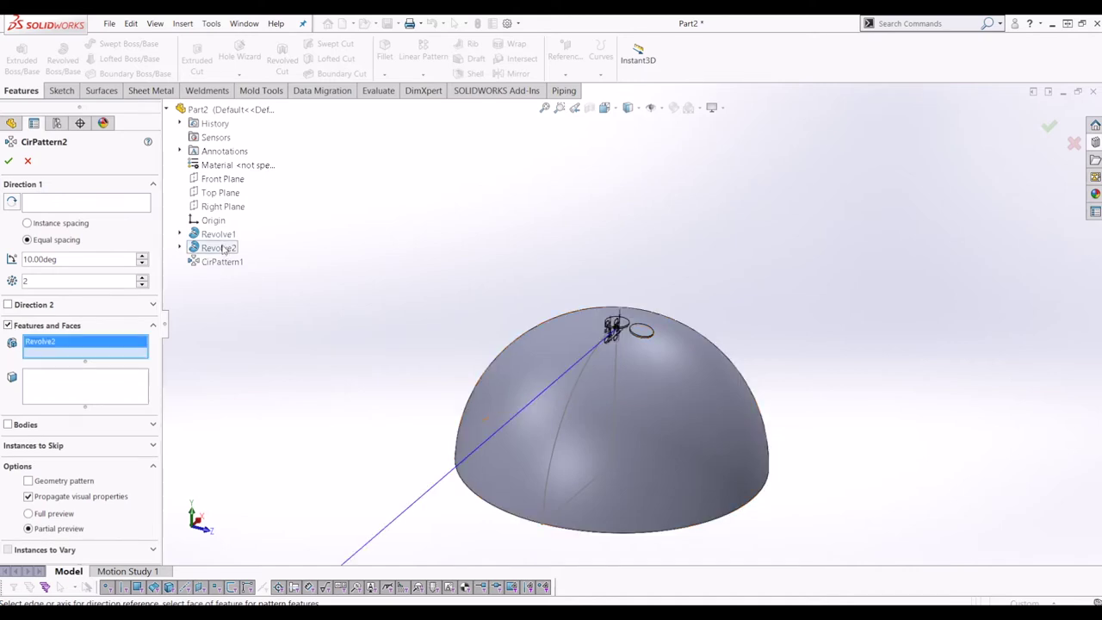
{"action": "left_click", "coordinate": [52, 202]}
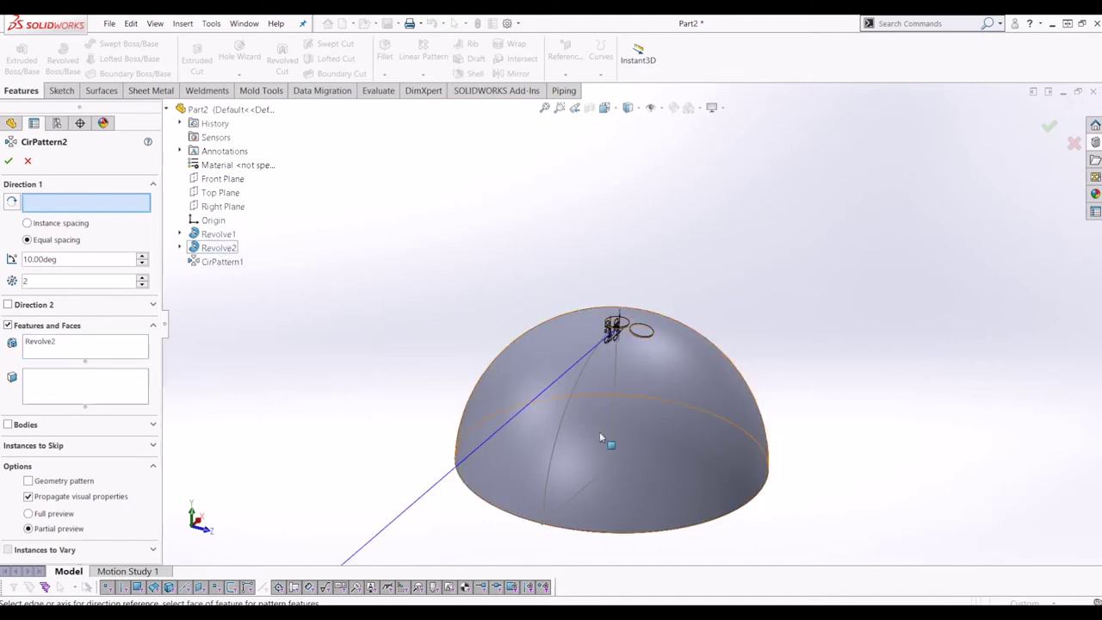
{"action": "left_click", "coordinate": [589, 489]}
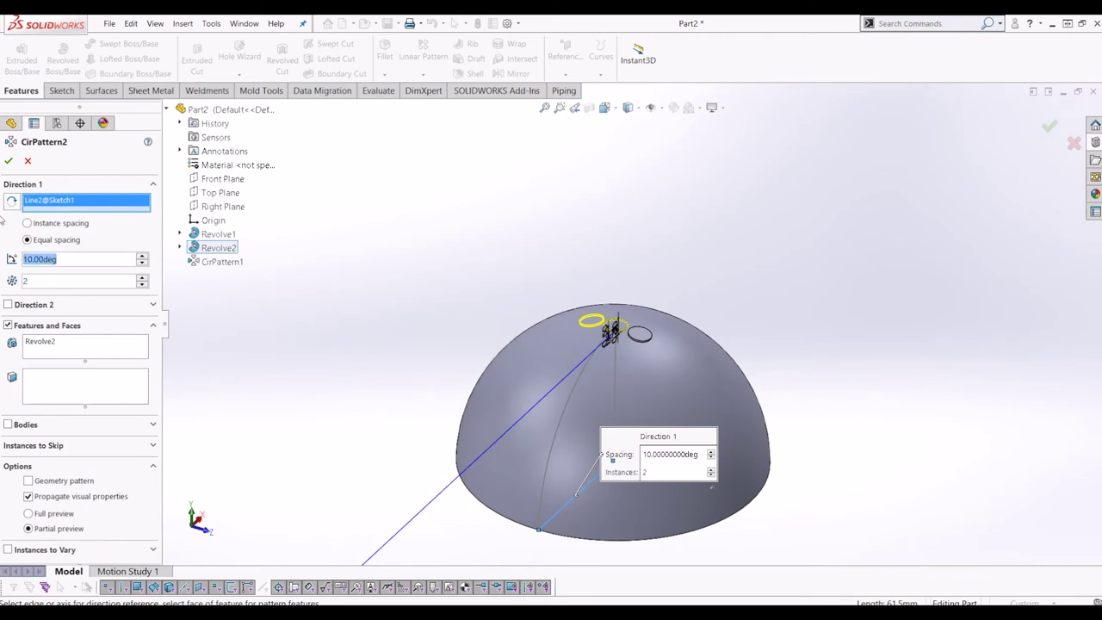
Step: Set the pattern angle to 20 degrees, reverse its direction so the copy follows the existing discs, and accept it
{"action": "key", "text": "Up"}
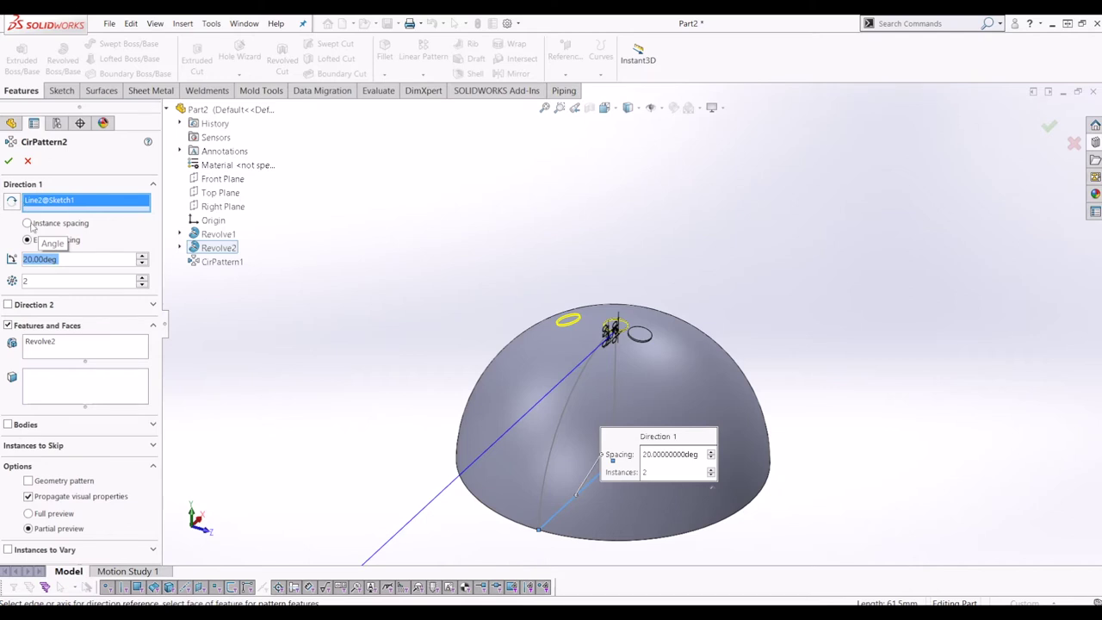
{"action": "left_click", "coordinate": [11, 202]}
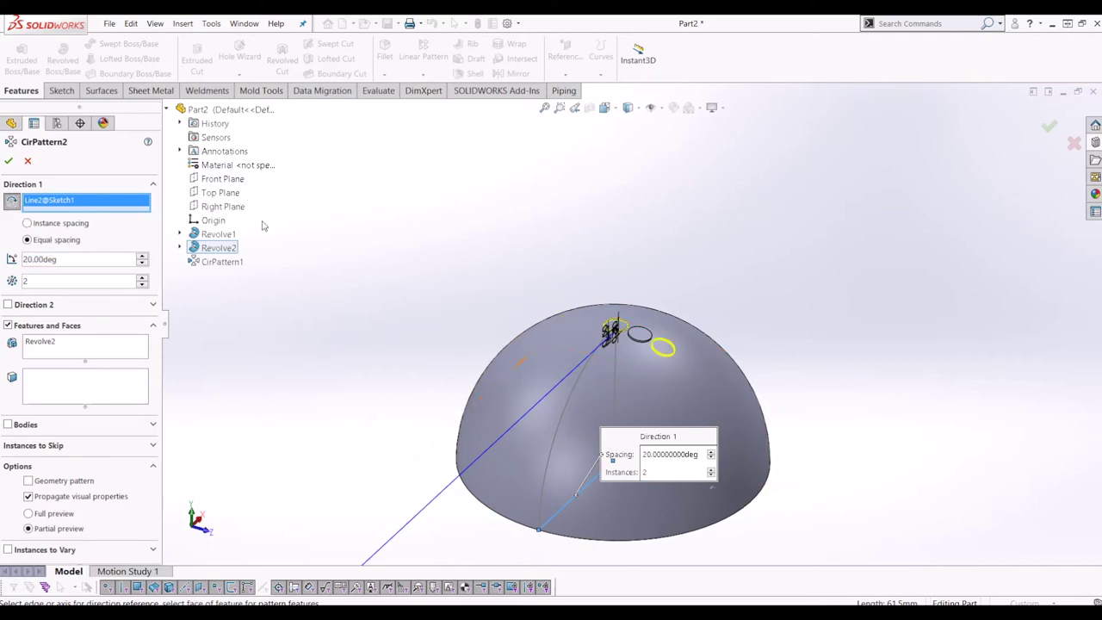
{"action": "scroll", "coordinate": [633, 336], "scroll_direction": "up", "scroll_amount": 1}
{"action": "scroll", "coordinate": [736, 508], "scroll_direction": "down", "scroll_amount": 2}
{"action": "middle_click_drag", "start_coordinate": [659, 398], "coordinate": [658, 382]}
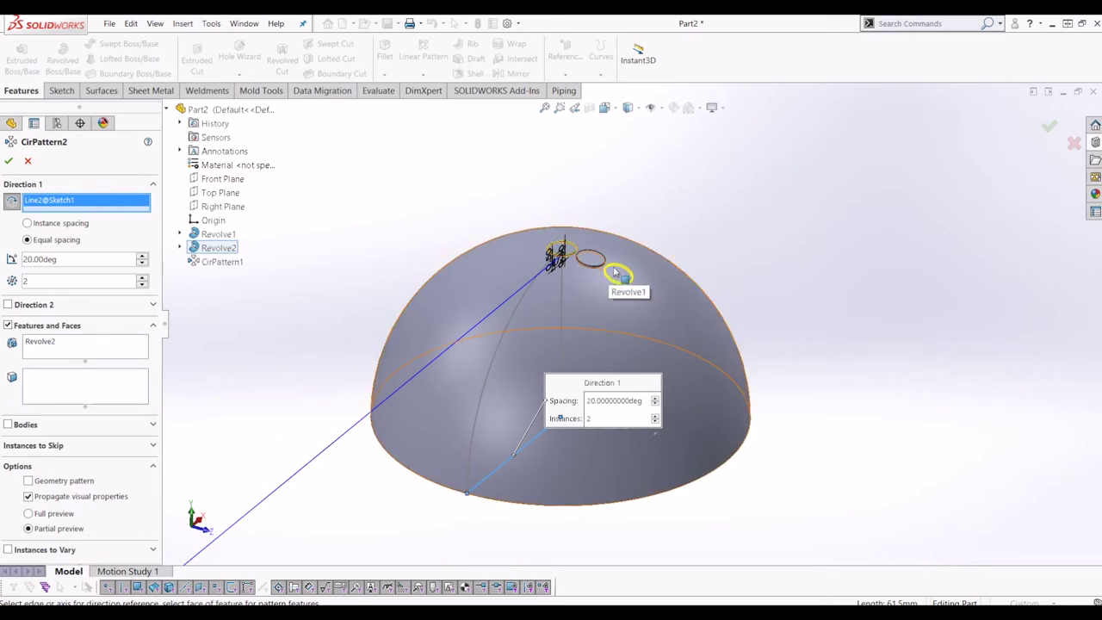
{"action": "left_click", "coordinate": [9, 162]}
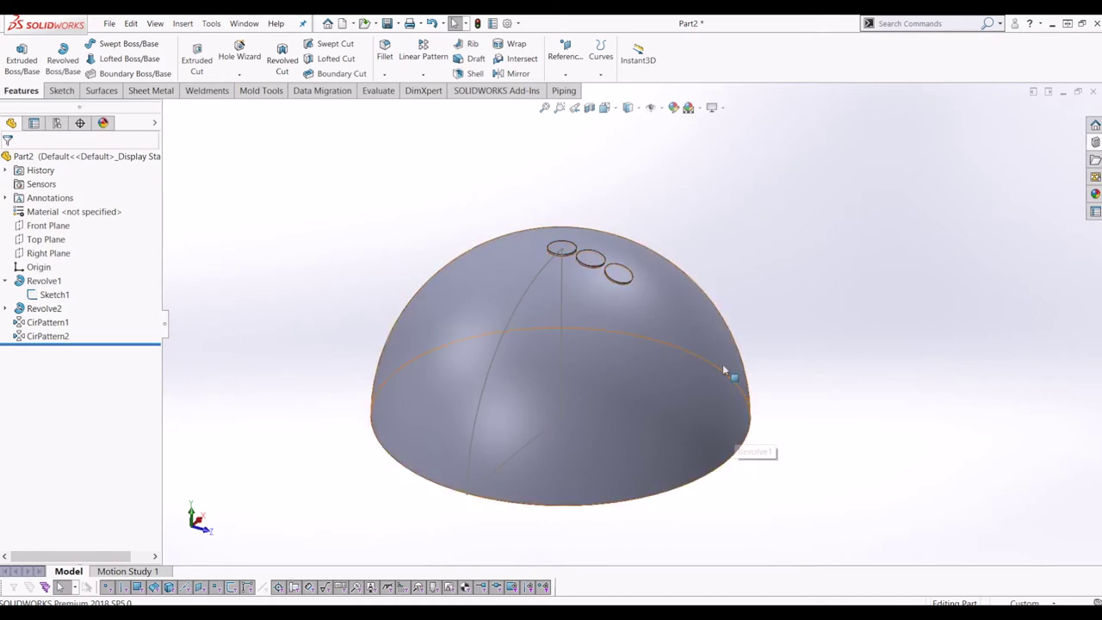
Step: Review the disc patterns by rolling the feature history back to just after CirPattern1 and forward again past CirPattern9
{"action": "middle_click_drag", "start_coordinate": [722, 365], "coordinate": [728, 375]}
{"action": "middle_click_drag", "start_coordinate": [656, 277], "coordinate": [667, 250]}
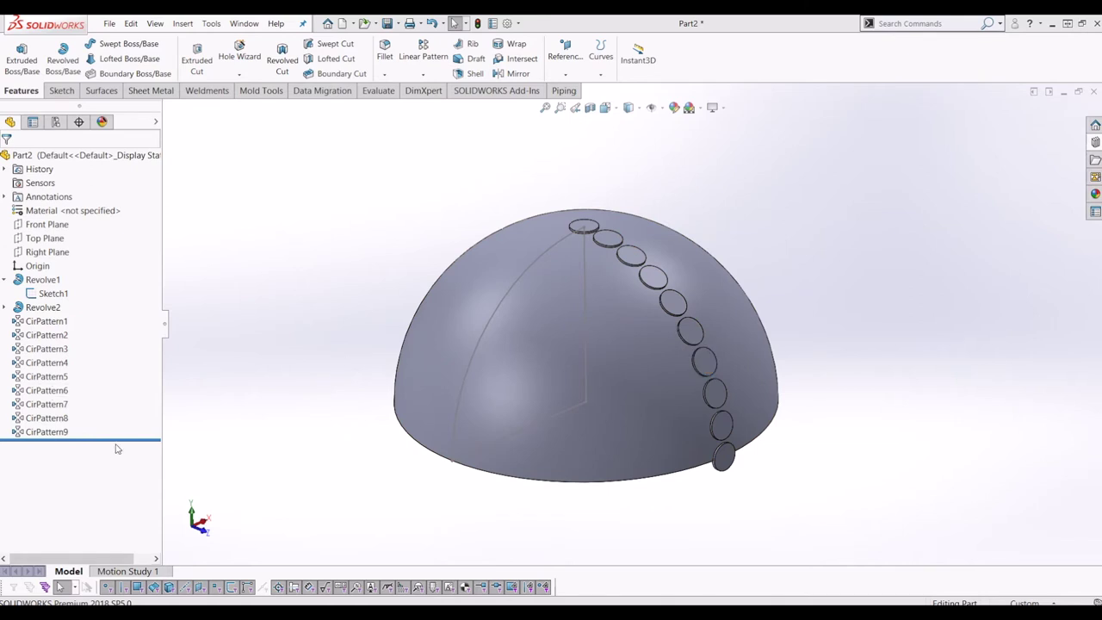
{"action": "left_click_drag", "start_coordinate": [118, 447], "coordinate": [120, 329]}
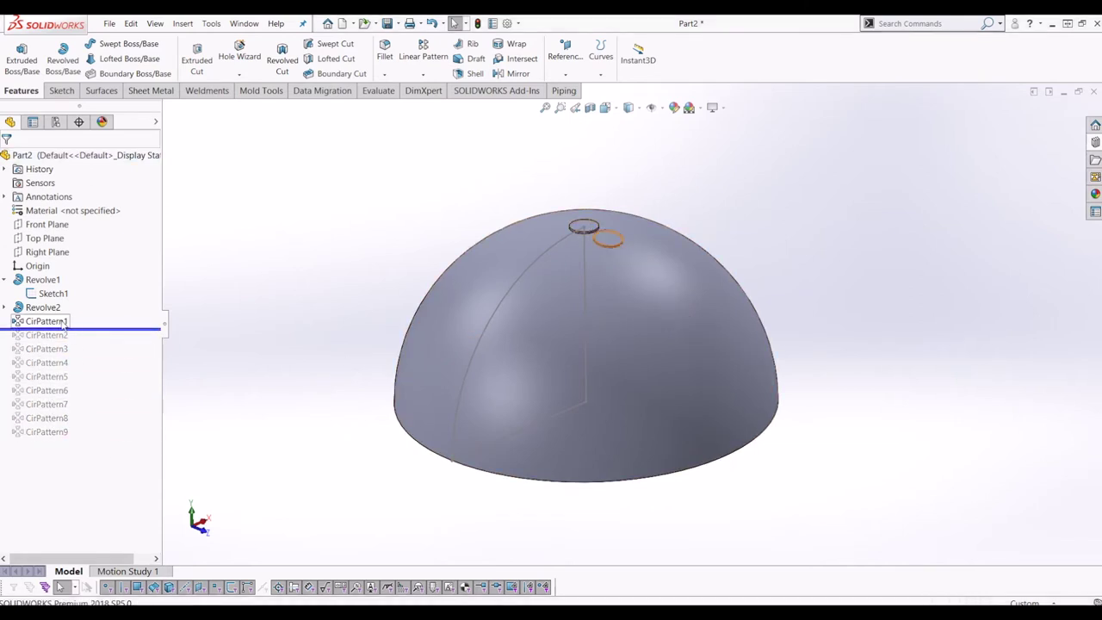
{"action": "left_click", "coordinate": [63, 322]}
{"action": "left_click_drag", "start_coordinate": [107, 328], "coordinate": [99, 456]}
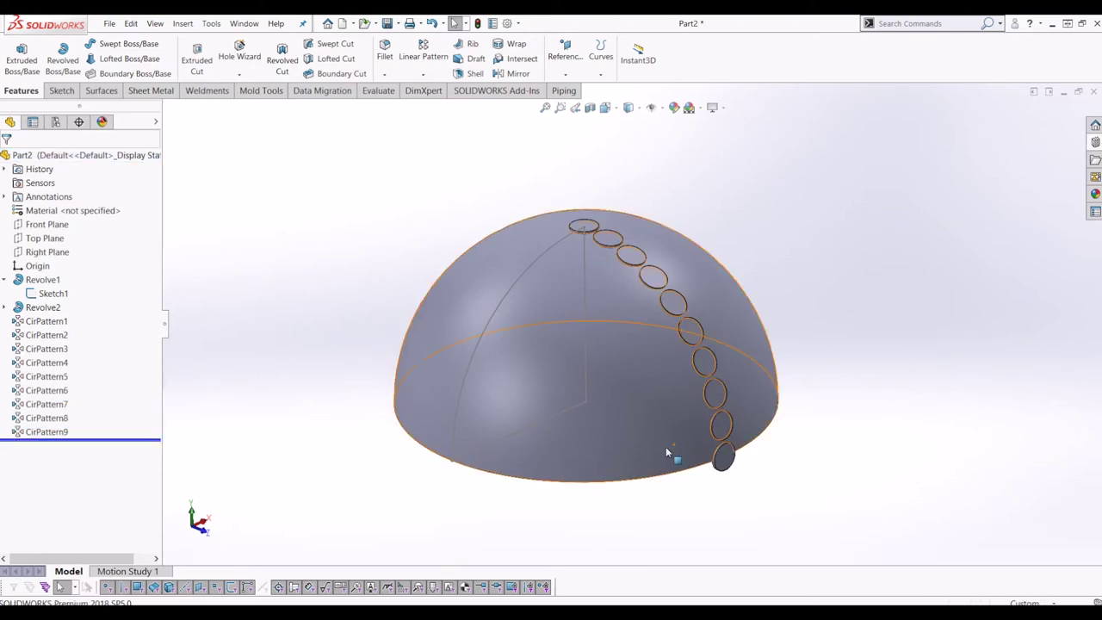
Step: Examine from several angles how the lowest disc sits against the dome's flat bottom face
{"action": "middle_click_drag", "start_coordinate": [668, 454], "coordinate": [707, 456]}
{"action": "scroll", "coordinate": [706, 394], "scroll_direction": "down", "scroll_amount": 3}
{"action": "middle_click_drag", "start_coordinate": [696, 405], "coordinate": [757, 399]}
{"action": "left_click", "coordinate": [674, 394]}
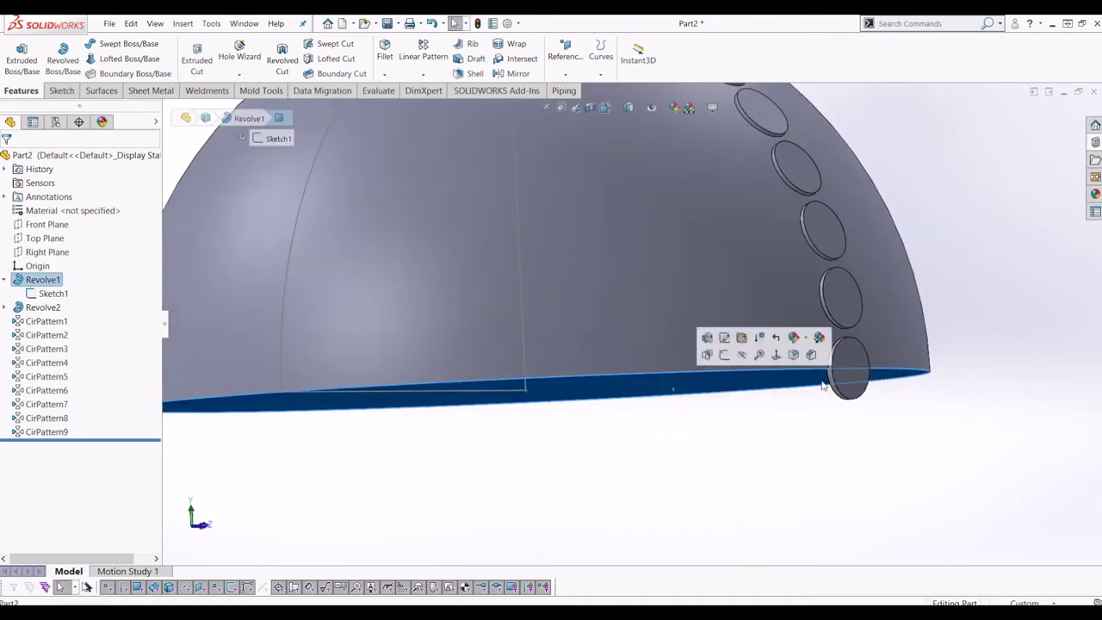
{"action": "mouse_move", "coordinate": [823, 388]}
{"action": "middle_mouse_down"}
{"action": "mouse_move", "coordinate": [846, 357]}
{"action": "mouse_move", "coordinate": [809, 379]}
{"action": "middle_mouse_up"}
{"action": "scroll", "coordinate": [895, 338], "scroll_direction": "up", "scroll_amount": 2}
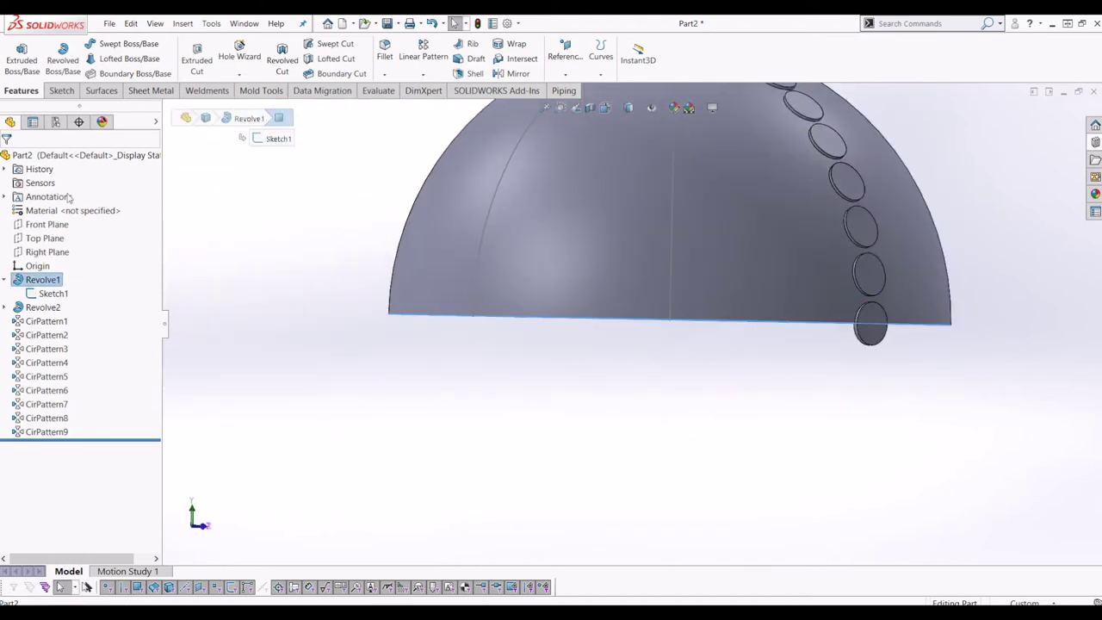
{"action": "scroll", "coordinate": [641, 320], "scroll_direction": "up", "scroll_amount": 3}
{"action": "middle_click_drag", "start_coordinate": [641, 320], "coordinate": [342, 361]}
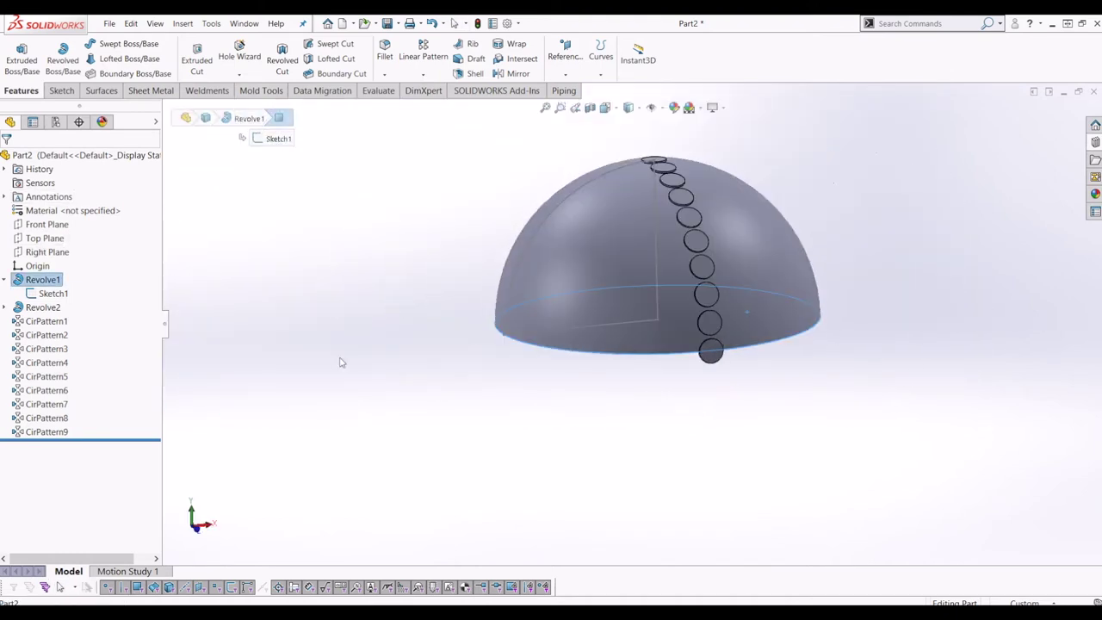
Step: Sketch a corner rectangle on the Right Plane, from the dome's base edge downward, enclosing the overhanging half of the lowest disc
{"action": "left_click", "coordinate": [42, 255]}
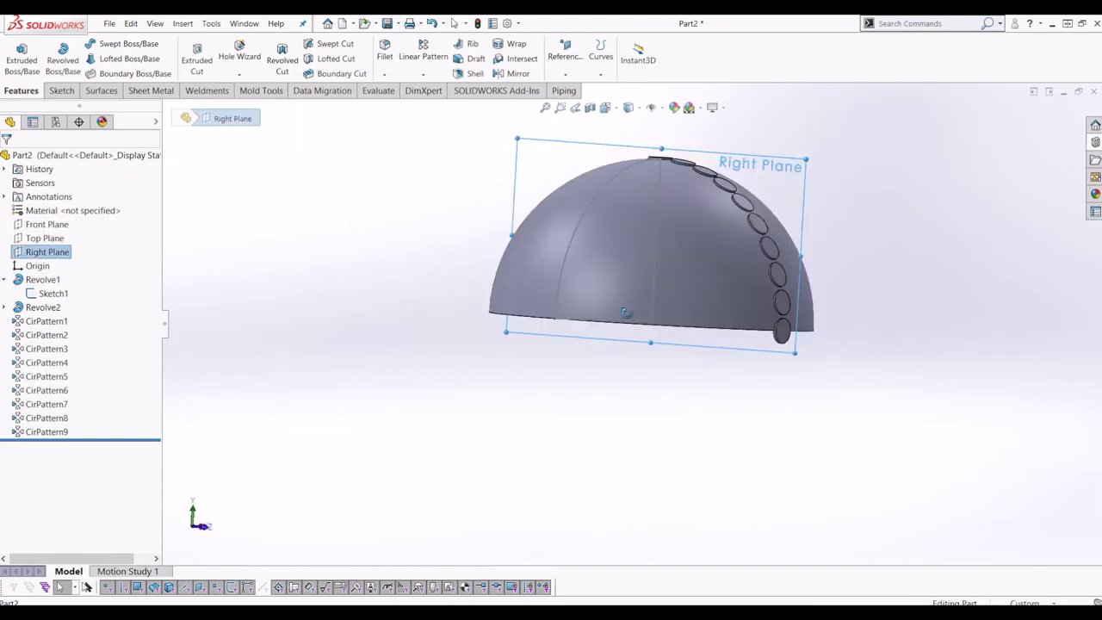
{"action": "left_click", "coordinate": [52, 91]}
{"action": "left_click", "coordinate": [26, 54]}
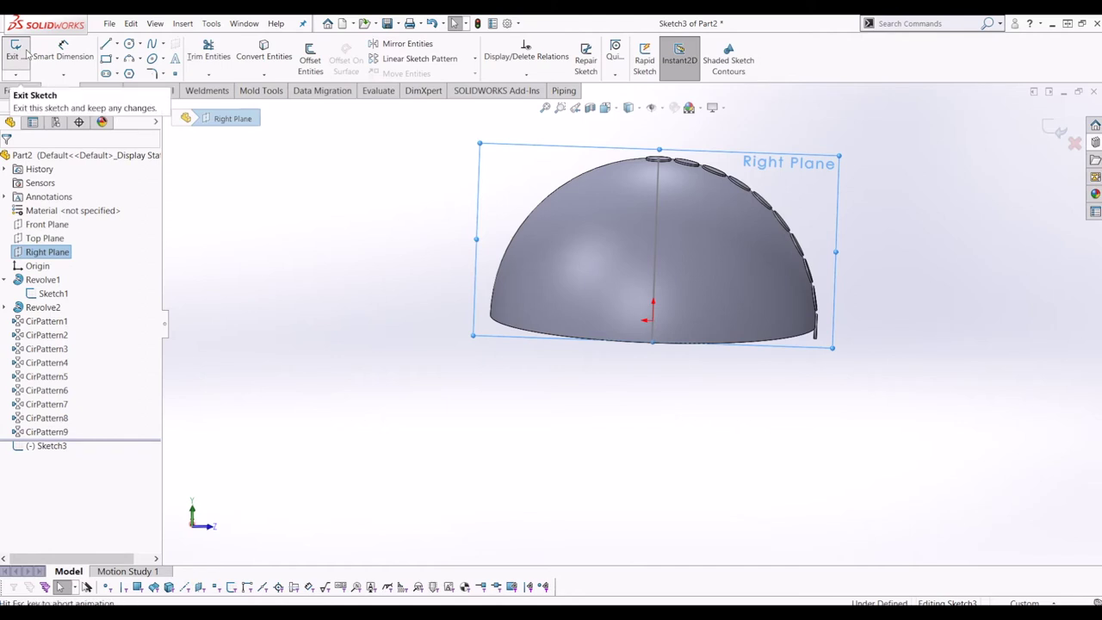
{"action": "scroll", "coordinate": [428, 460], "scroll_direction": "down", "scroll_amount": 3}
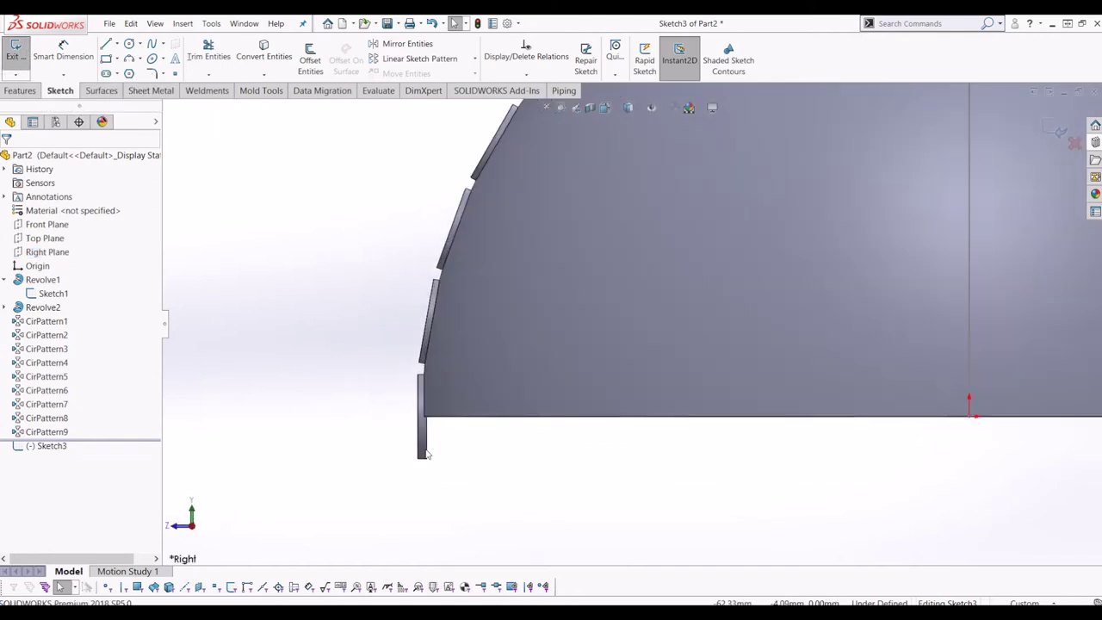
{"action": "left_click", "coordinate": [98, 91]}
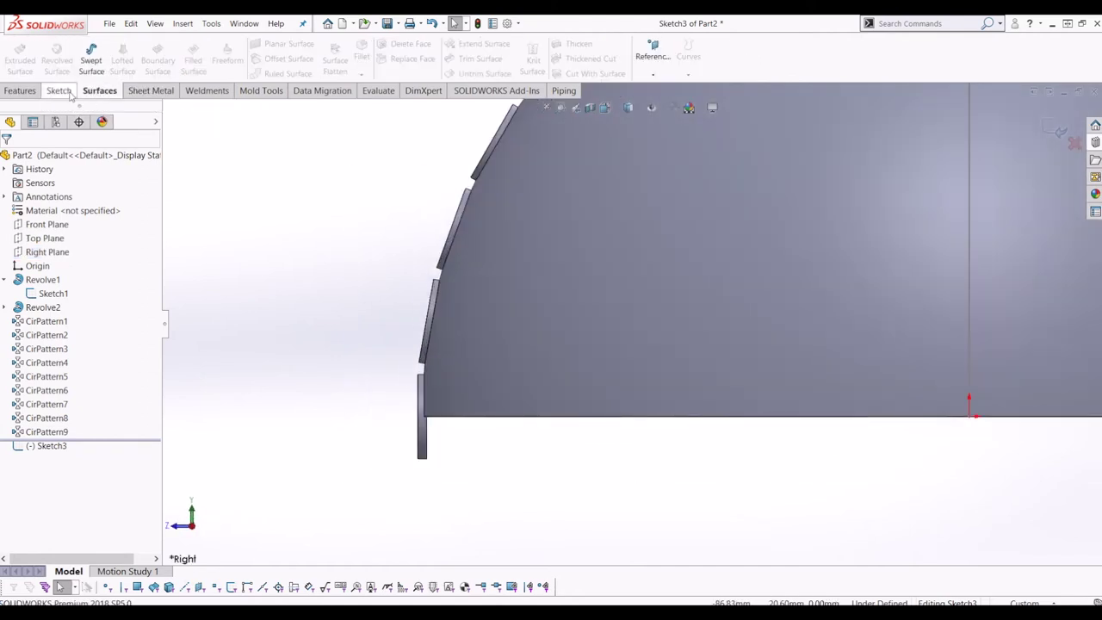
{"action": "left_click", "coordinate": [60, 90]}
{"action": "left_click", "coordinate": [105, 59]}
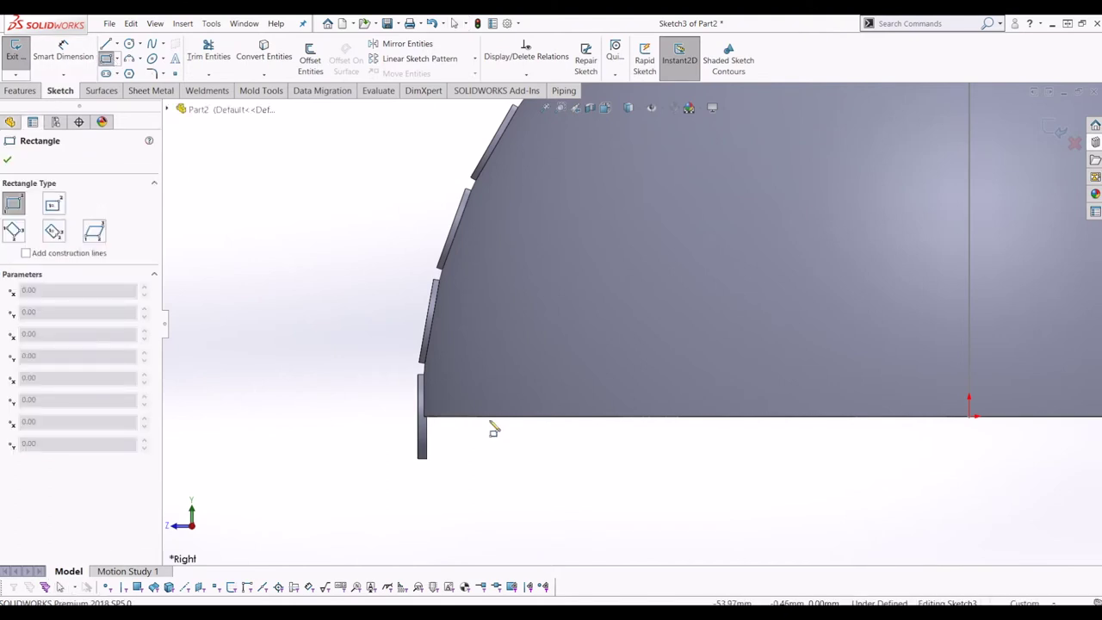
{"action": "left_click", "coordinate": [489, 417]}
{"action": "left_click", "coordinate": [351, 481]}
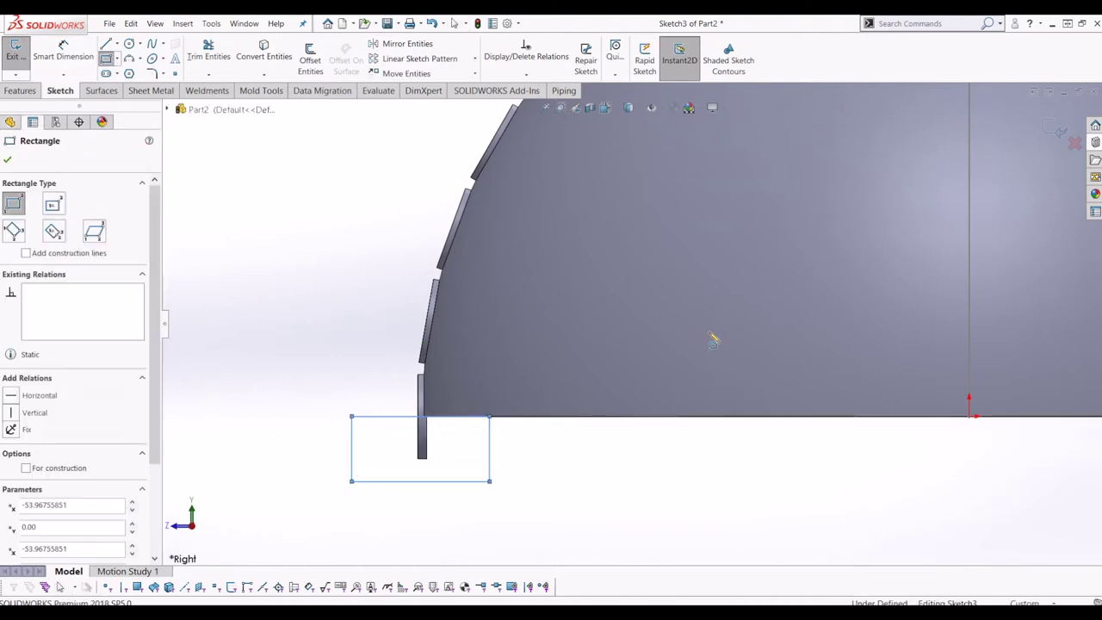
{"action": "key", "text": "Escape"}
{"action": "left_click", "coordinate": [1054, 131]}
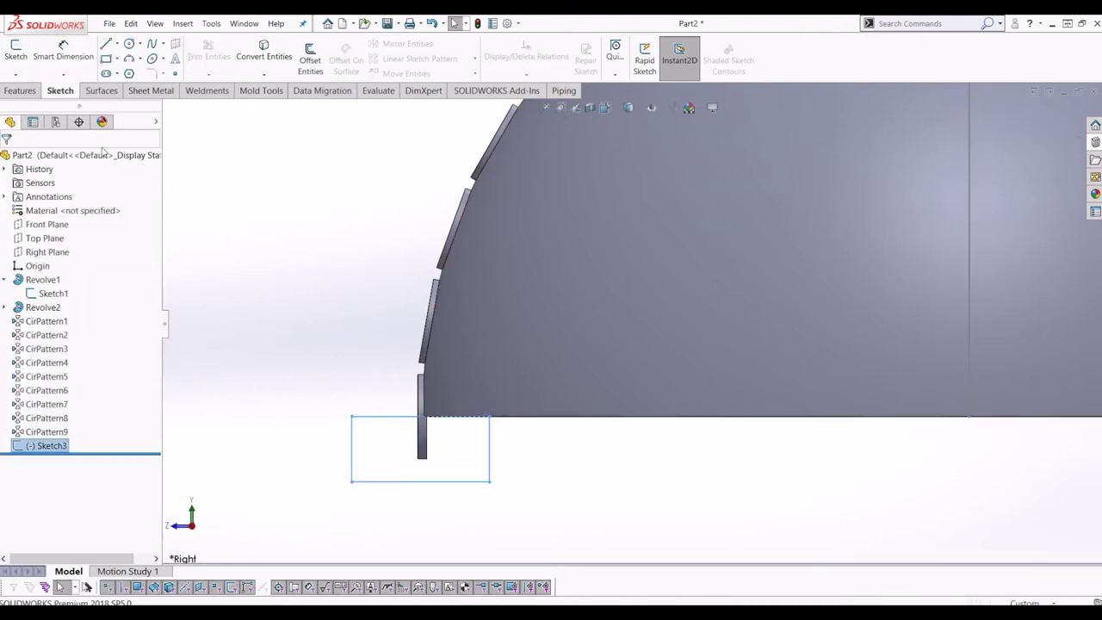
Step: Cut away the lowest disc's overhang by extruding the rectangle sketch as a Through All - Both cut
{"action": "left_click", "coordinate": [20, 90]}
{"action": "left_click", "coordinate": [196, 69]}
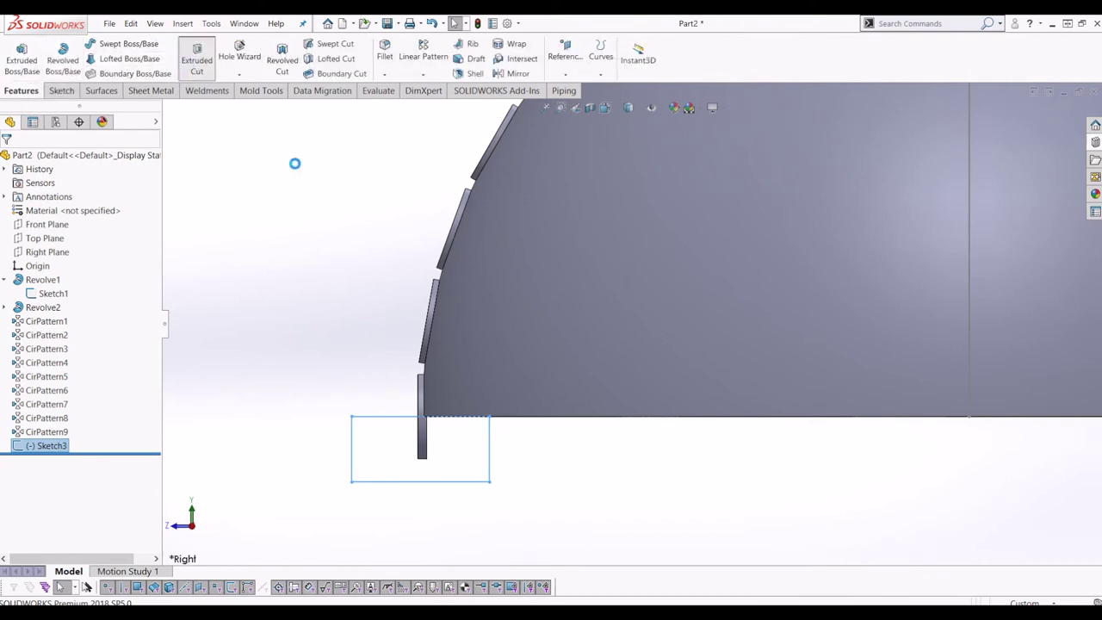
{"action": "left_click", "coordinate": [84, 241]}
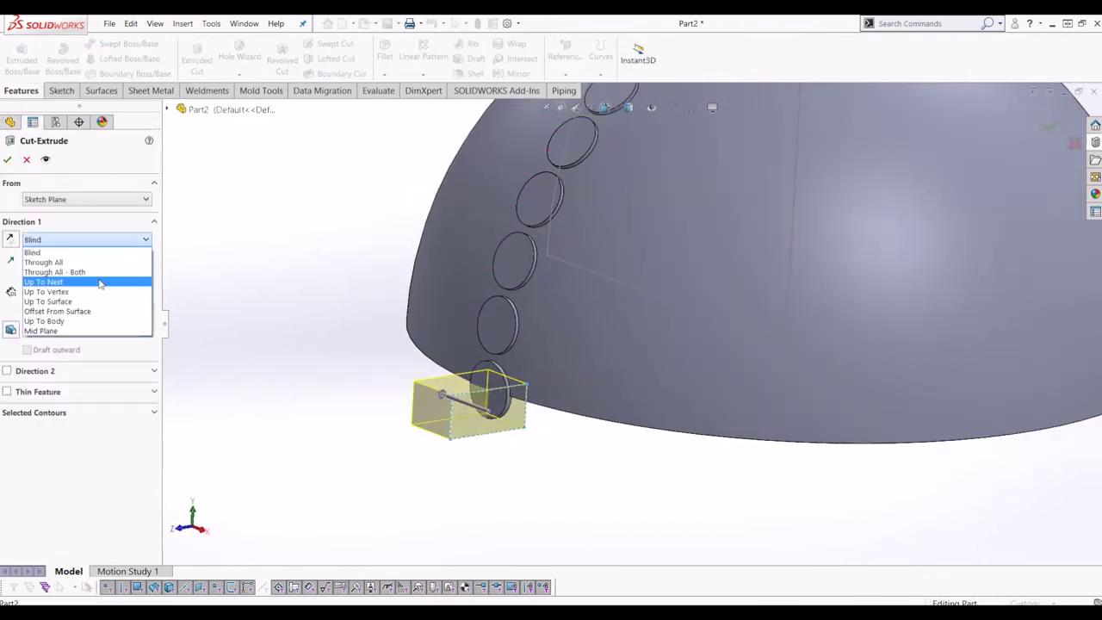
{"action": "left_click", "coordinate": [105, 272]}
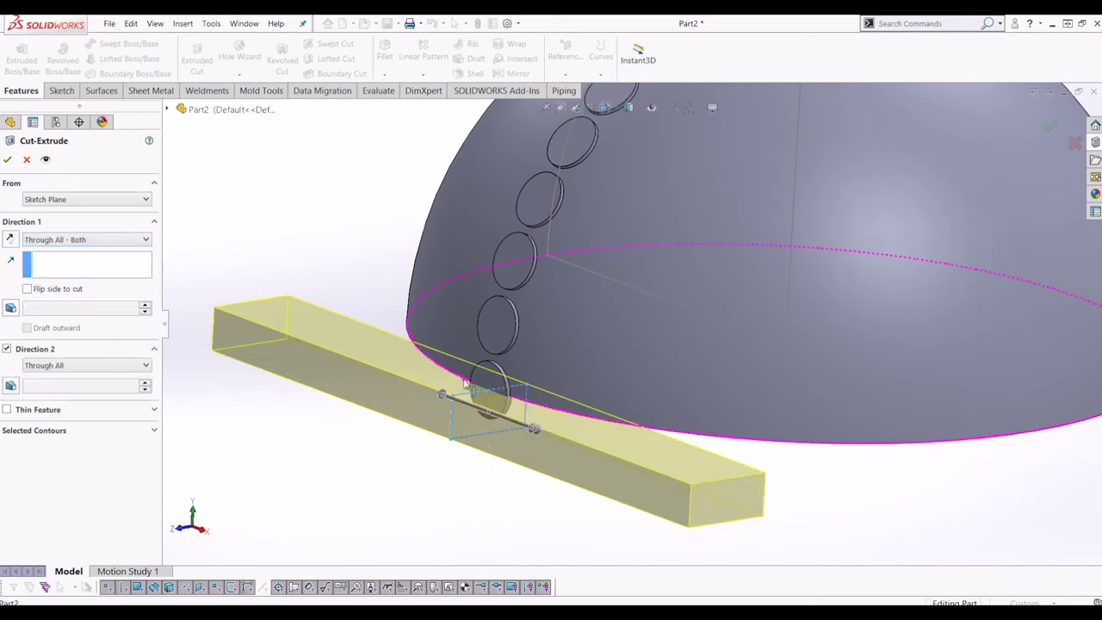
{"action": "left_click", "coordinate": [6, 159]}
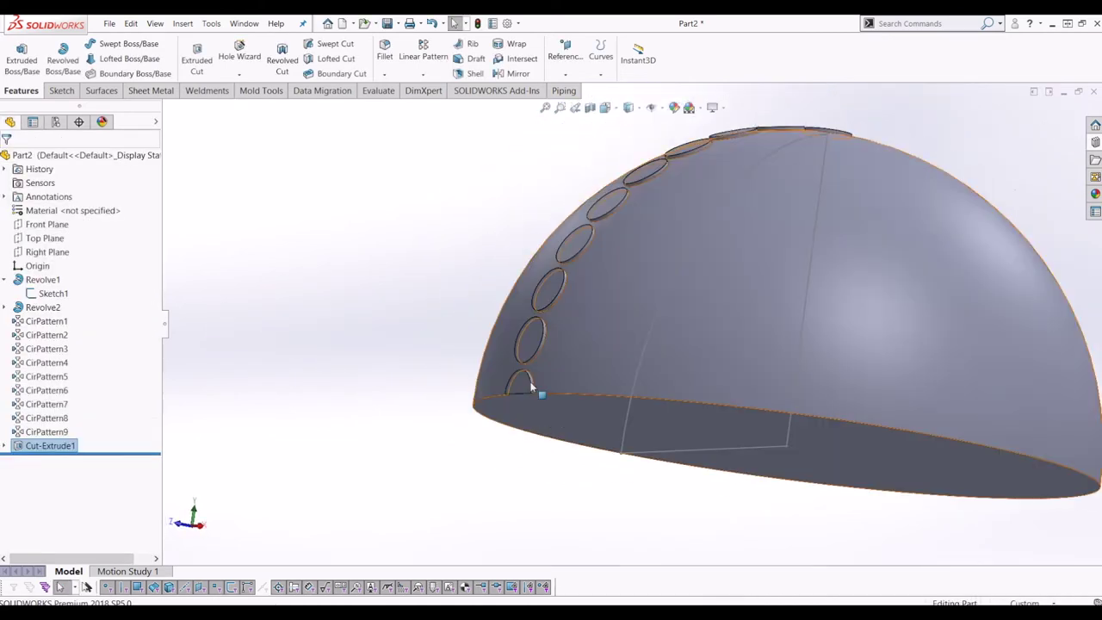
Step: Examine the trimmed lowest disc and the row of discs running down the dome from several angles
{"action": "left_click", "coordinate": [521, 384]}
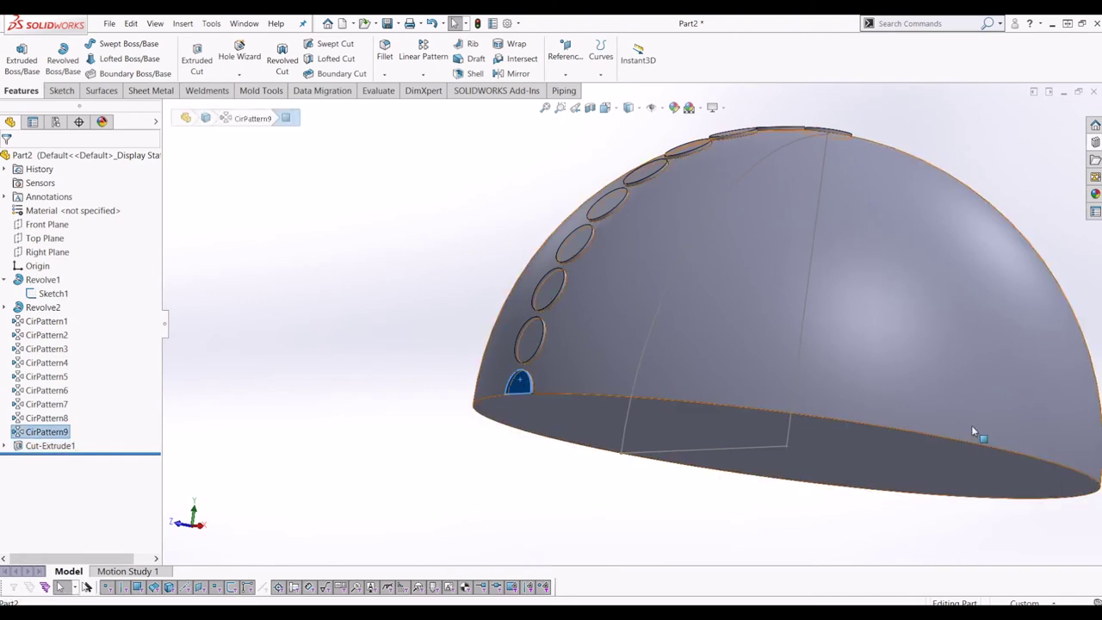
{"action": "scroll", "coordinate": [861, 426], "scroll_direction": "up", "scroll_amount": 5}
{"action": "scroll", "coordinate": [602, 413], "scroll_direction": "down", "scroll_amount": 3}
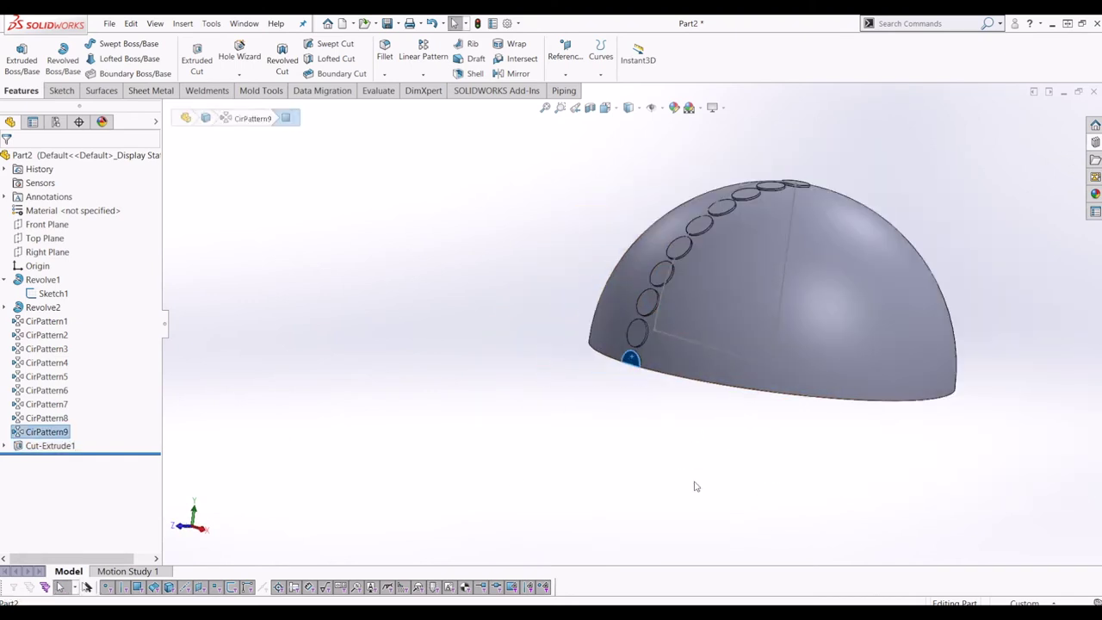
{"action": "middle_click_drag", "start_coordinate": [696, 486], "coordinate": [708, 450]}
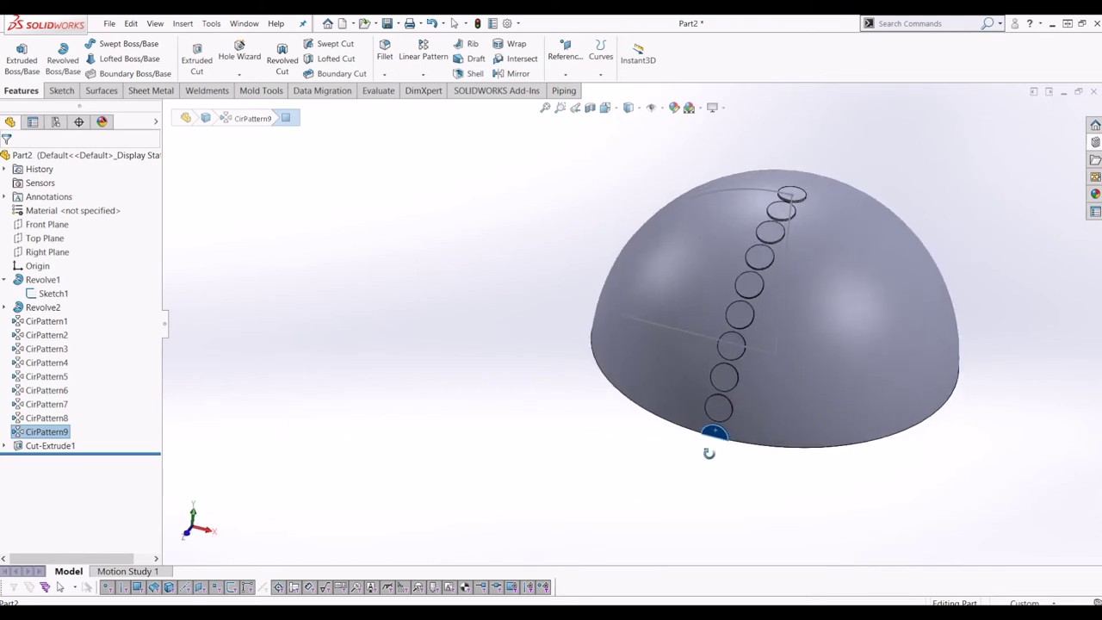
{"action": "left_click", "coordinate": [790, 267]}
{"action": "middle_click_drag", "start_coordinate": [790, 267], "coordinate": [591, 287]}
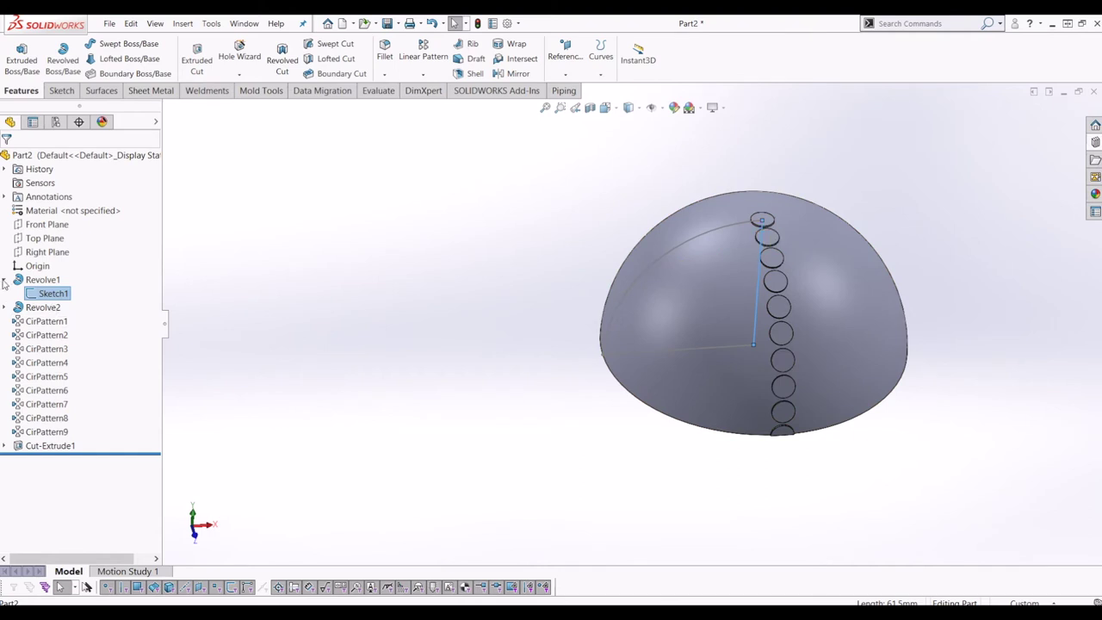
{"action": "left_click", "coordinate": [4, 281]}
{"action": "scroll", "coordinate": [388, 122], "scroll_direction": "up", "scroll_amount": 2}
{"action": "scroll", "coordinate": [740, 261], "scroll_direction": "up", "scroll_amount": 1}
{"action": "scroll", "coordinate": [740, 262], "scroll_direction": "down", "scroll_amount": 3}
{"action": "middle_click_drag", "start_coordinate": [725, 281], "coordinate": [699, 265]}
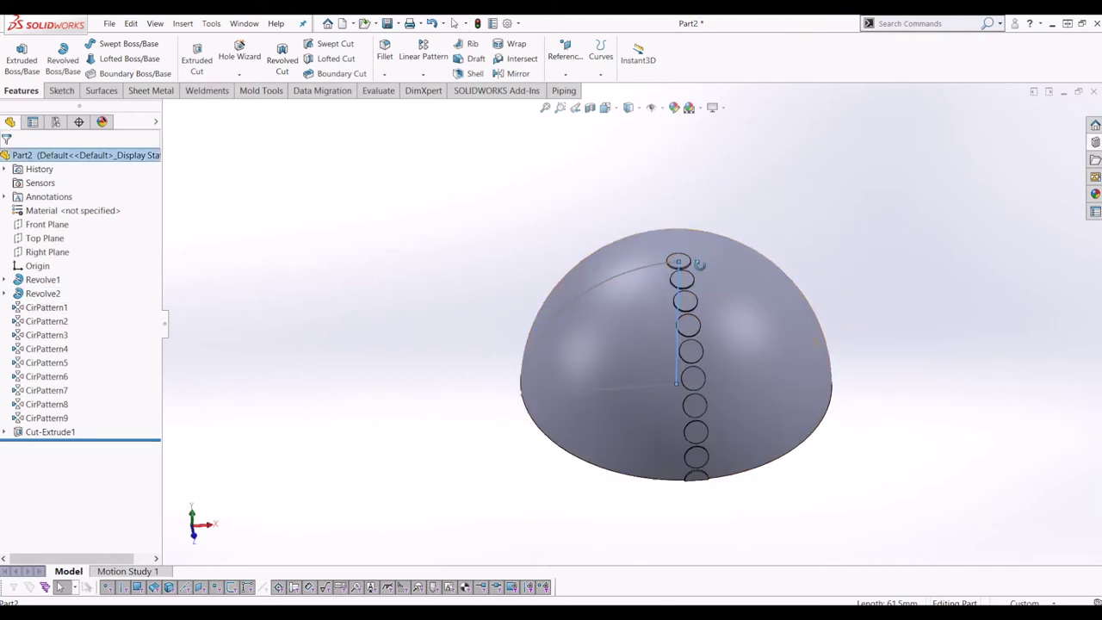
Step: Start a circular pattern about the dome's vertical sketch line with 5 instances equally spaced over 360 degrees
{"action": "left_click", "coordinate": [423, 74]}
{"action": "left_click", "coordinate": [439, 103]}
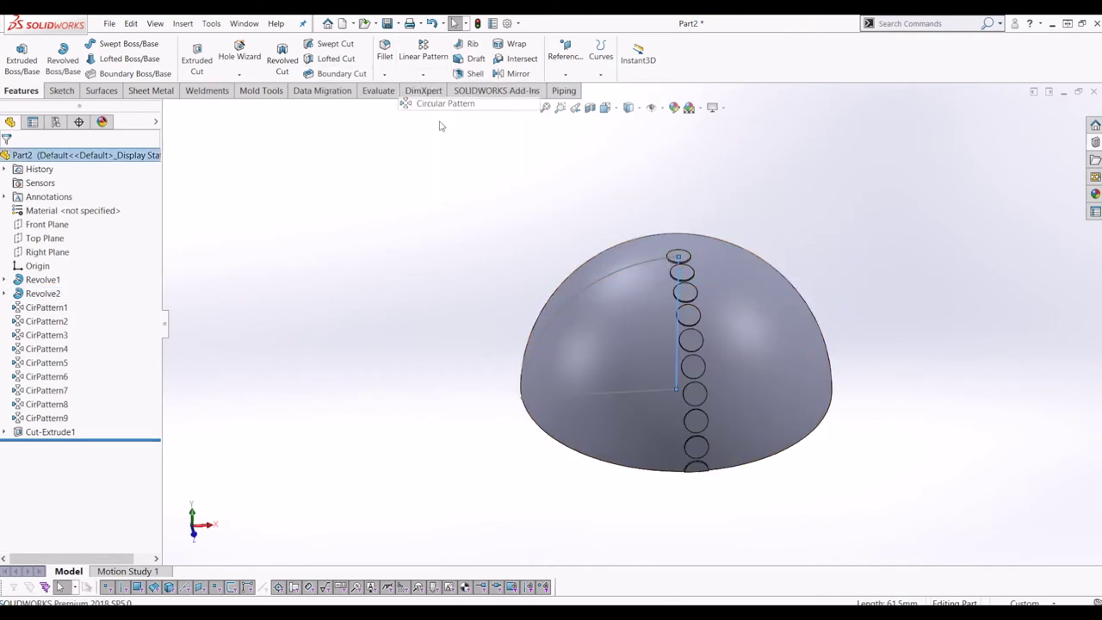
{"action": "left_click", "coordinate": [680, 341]}
{"action": "mouse_move", "coordinate": [641, 343]}
{"action": "middle_mouse_down"}
{"action": "mouse_move", "coordinate": [632, 330]}
{"action": "mouse_move", "coordinate": [644, 357]}
{"action": "middle_mouse_up"}
{"action": "scroll", "coordinate": [581, 342], "scroll_direction": "down", "scroll_amount": 1}
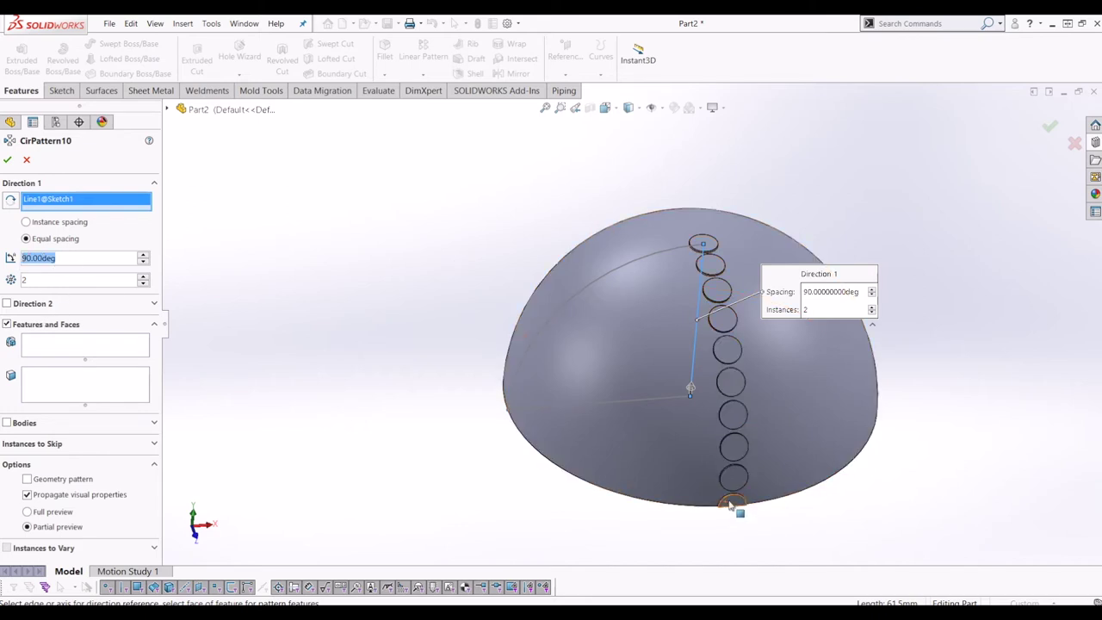
{"action": "type", "text": "360"}
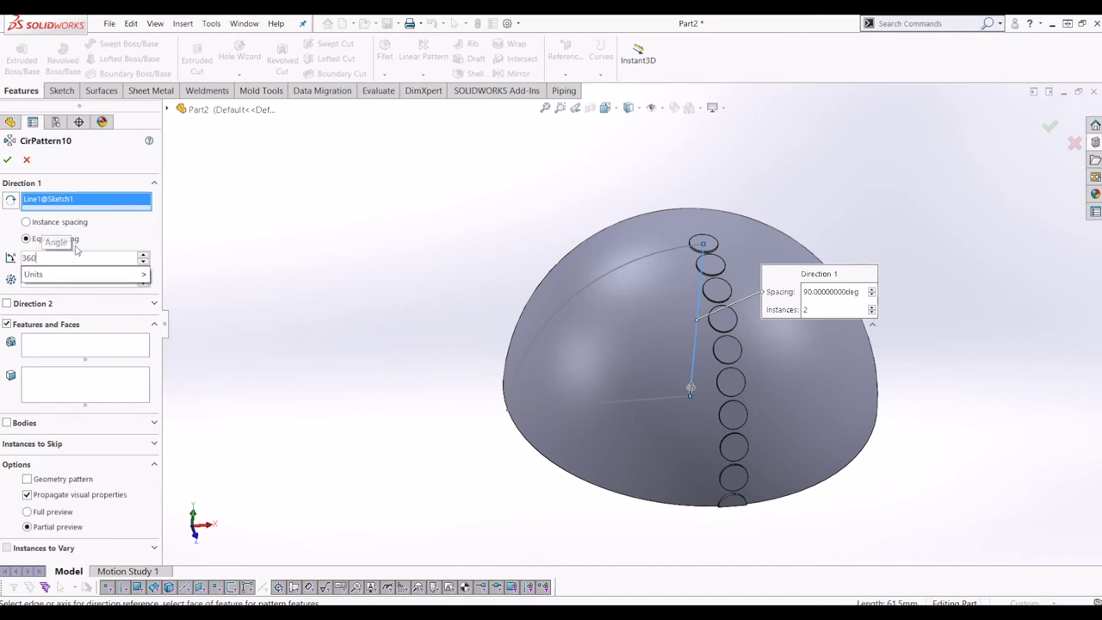
{"action": "key", "text": "Return"}
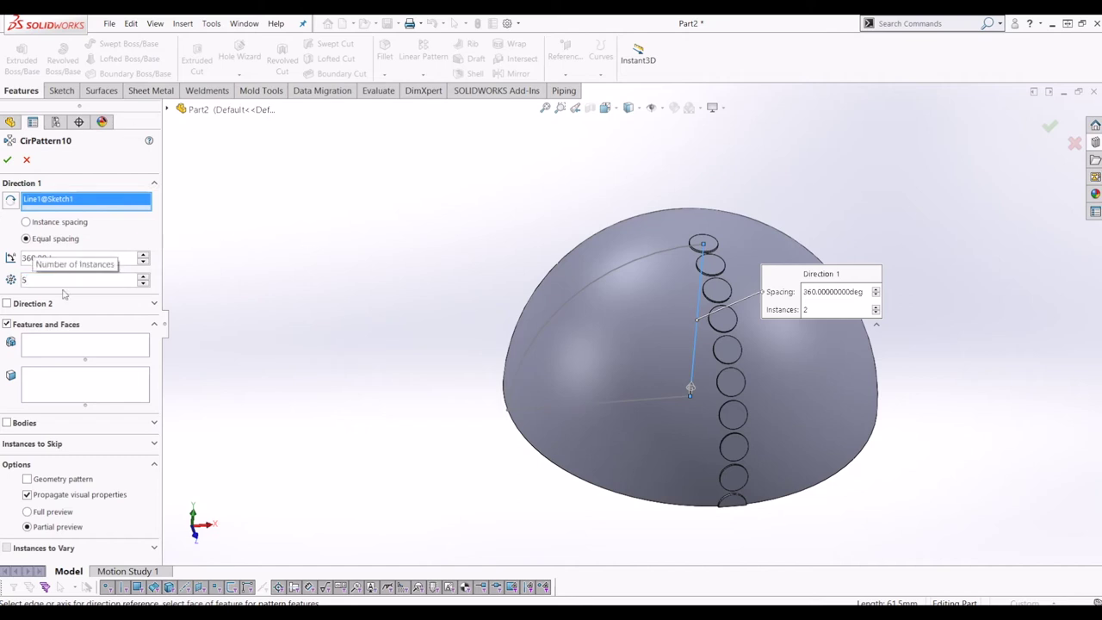
Step: Use CirPattern1, the disc just below the apex disc, as the feature to pattern and complete the ring
{"action": "left_click", "coordinate": [63, 346]}
{"action": "left_click", "coordinate": [168, 109]}
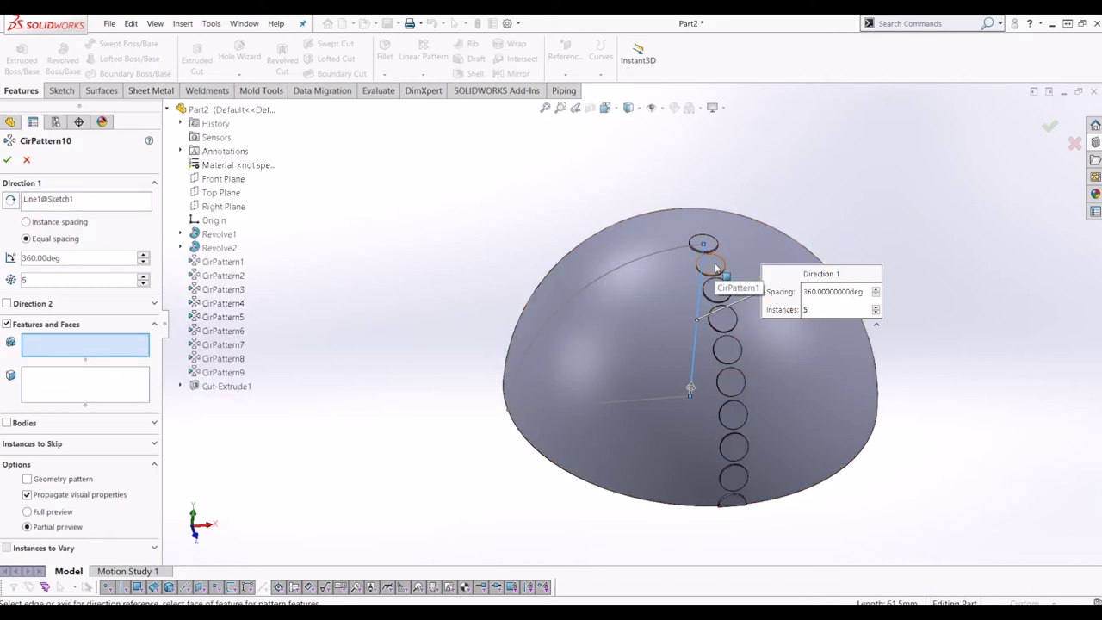
{"action": "left_click", "coordinate": [223, 262]}
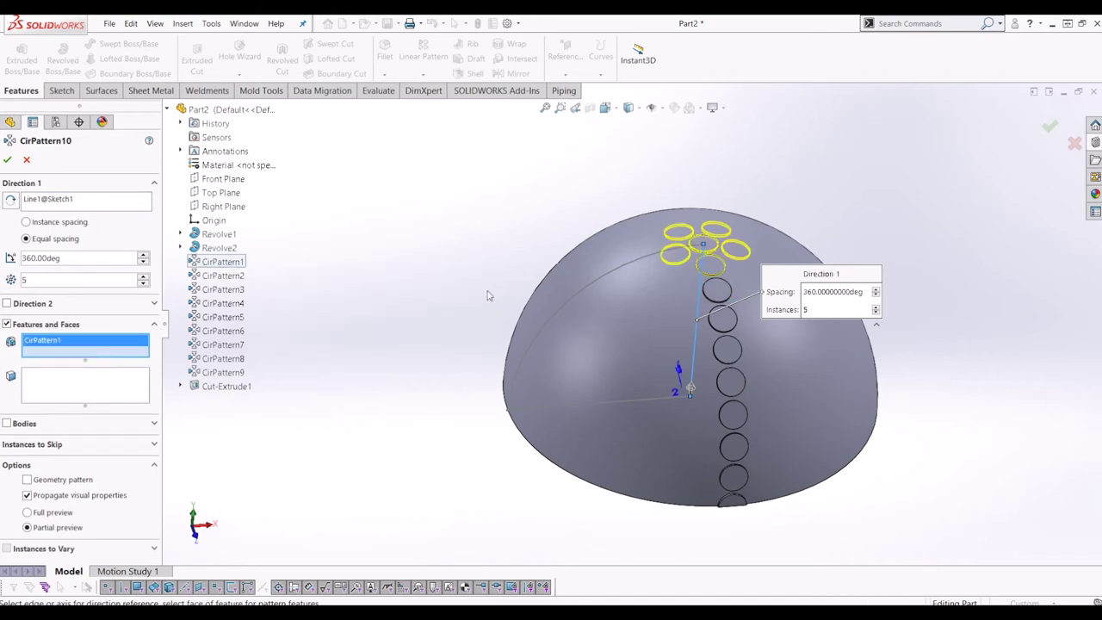
{"action": "middle_click_drag", "start_coordinate": [654, 327], "coordinate": [659, 349]}
{"action": "scroll", "coordinate": [715, 245], "scroll_direction": "down", "scroll_amount": 3}
{"action": "middle_click_drag", "start_coordinate": [714, 250], "coordinate": [730, 299]}
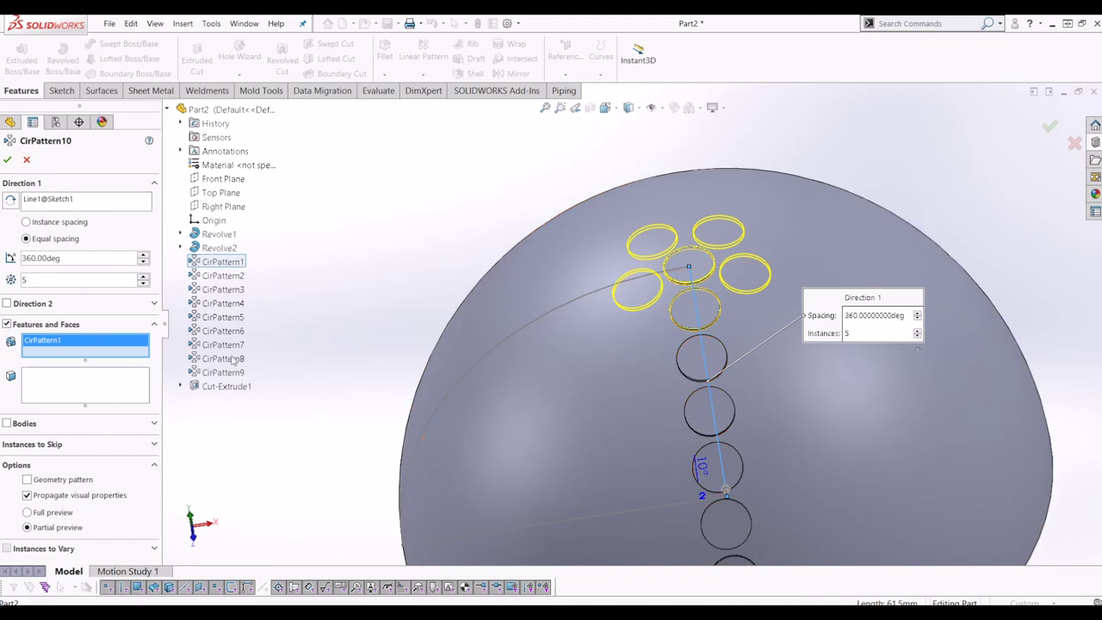
{"action": "left_click", "coordinate": [5, 162]}
{"action": "middle_click_drag", "start_coordinate": [401, 335], "coordinate": [512, 496]}
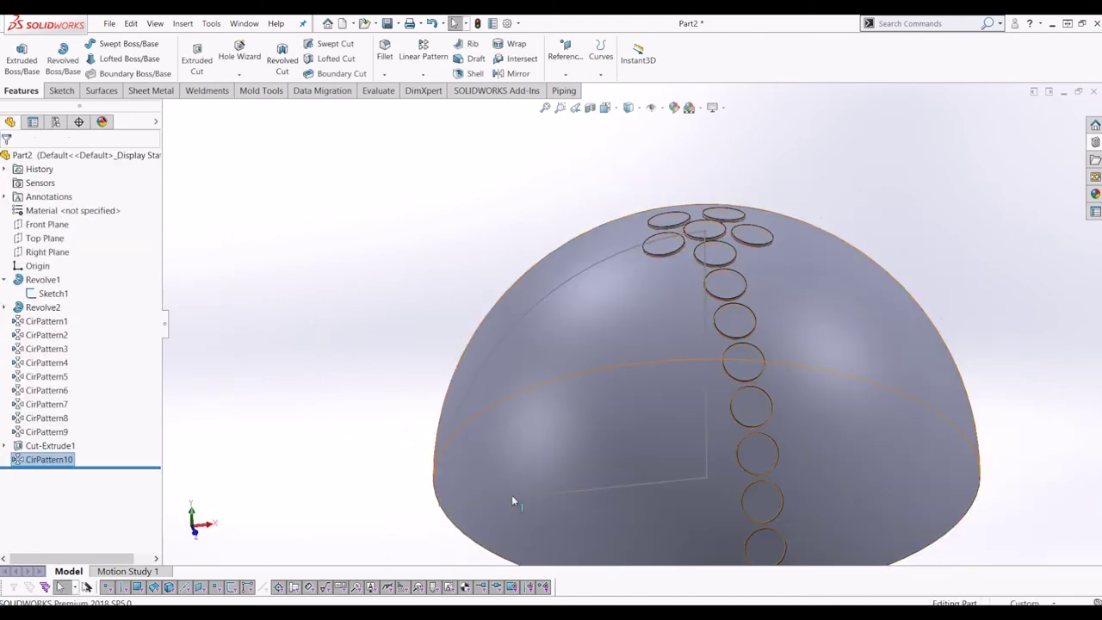
Step: Circular-pattern CirPattern2 about the dome's vertical sketch line with 10 instances equally spaced over 360 degrees
{"action": "scroll", "coordinate": [582, 312], "scroll_direction": "up", "scroll_amount": 1}
{"action": "left_click", "coordinate": [422, 74]}
{"action": "left_click", "coordinate": [435, 102]}
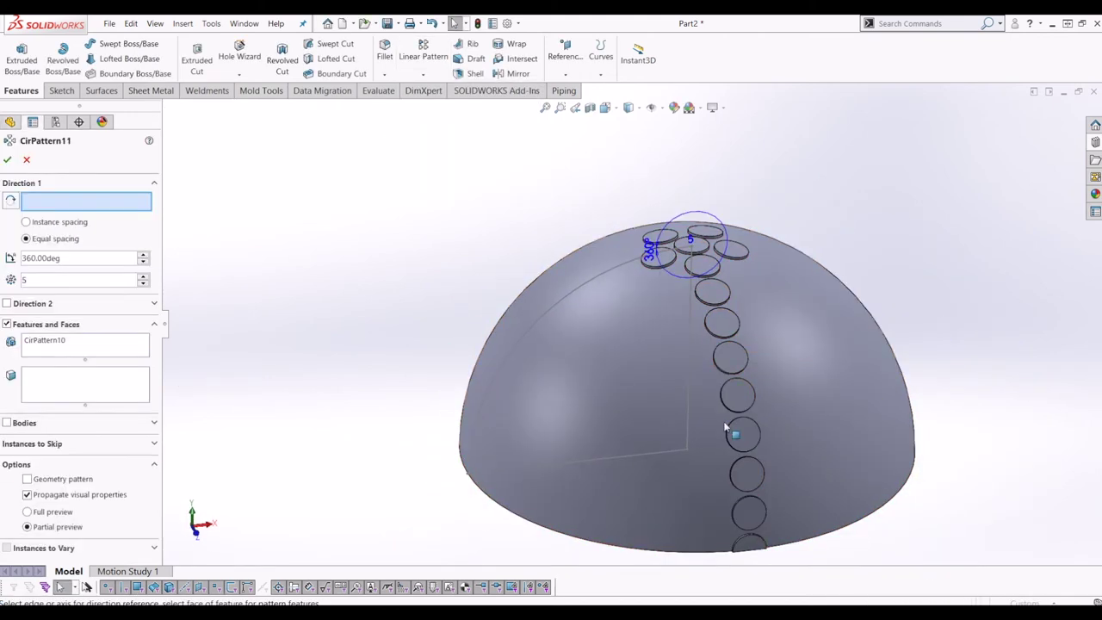
{"action": "left_click", "coordinate": [688, 417]}
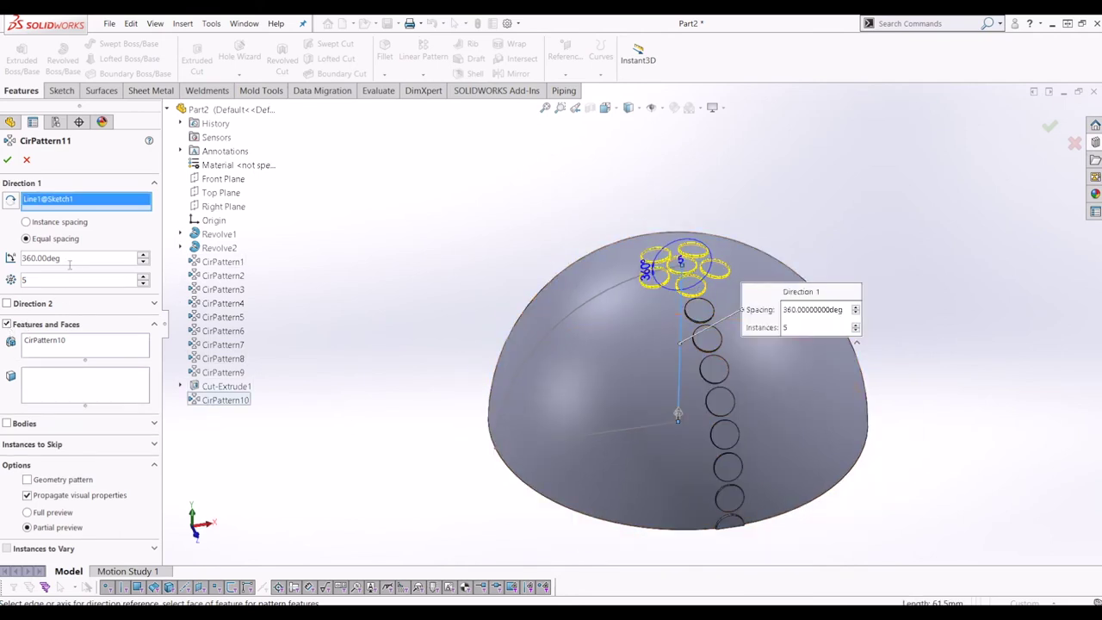
{"action": "right_click", "coordinate": [70, 350]}
{"action": "left_click", "coordinate": [110, 356]}
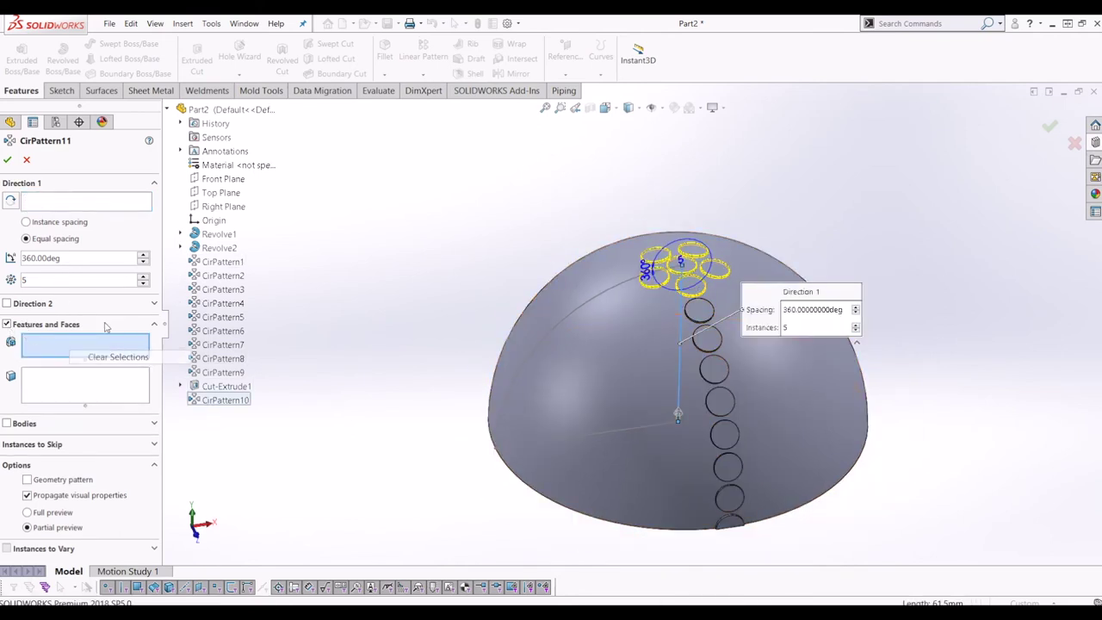
{"action": "left_click", "coordinate": [210, 274]}
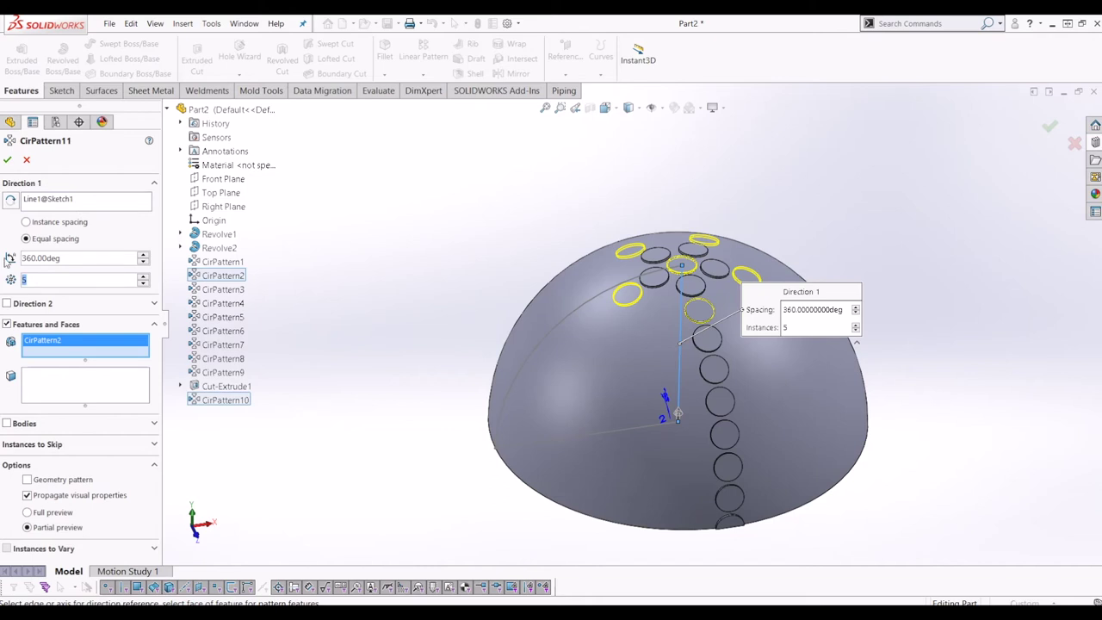
{"action": "type", "text": "10"}
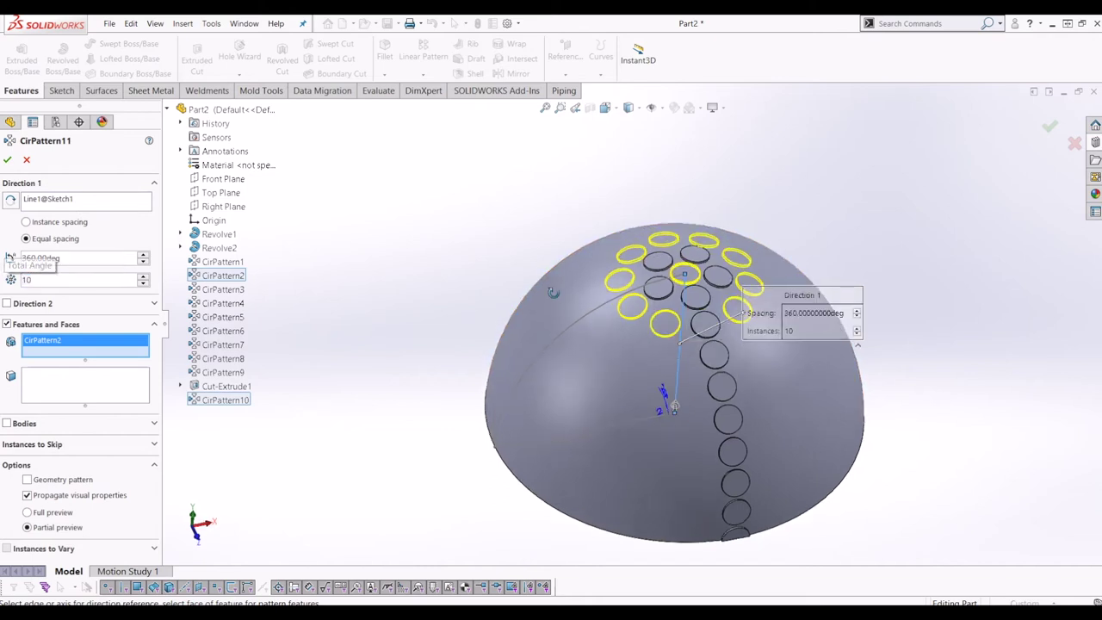
{"action": "left_click", "coordinate": [8, 161]}
{"action": "middle_click_drag", "start_coordinate": [545, 339], "coordinate": [520, 321]}
{"action": "scroll", "coordinate": [519, 321], "scroll_direction": "up", "scroll_amount": 1}
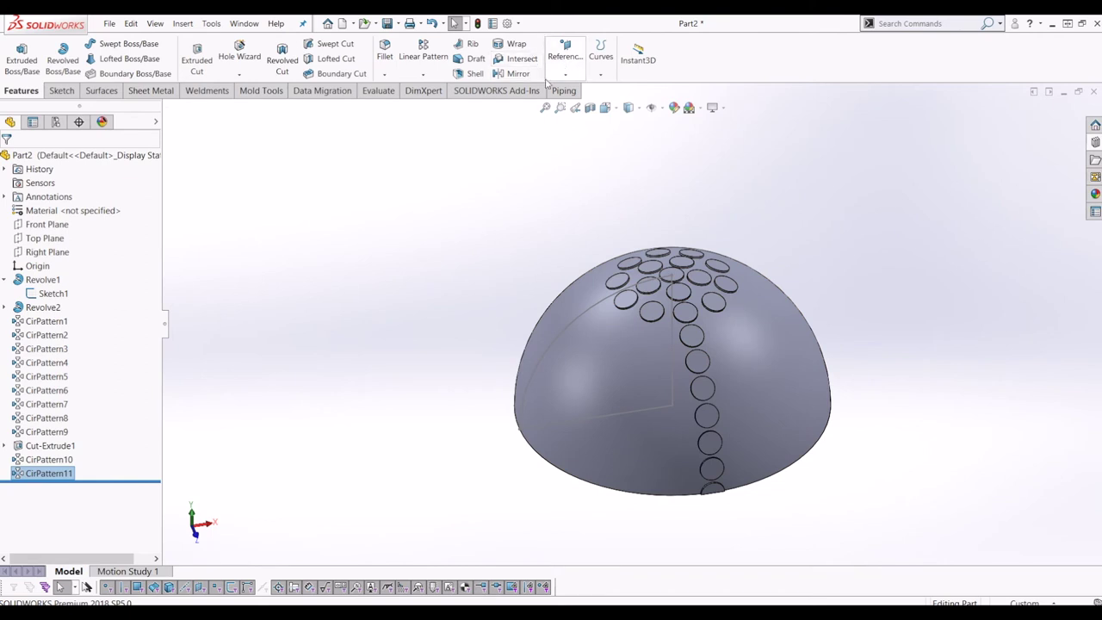
Step: Start another circular pattern about the dome's vertical sketch line with 15 equally spaced instances over 360 degrees
{"action": "left_click", "coordinate": [420, 78]}
{"action": "left_click", "coordinate": [435, 96]}
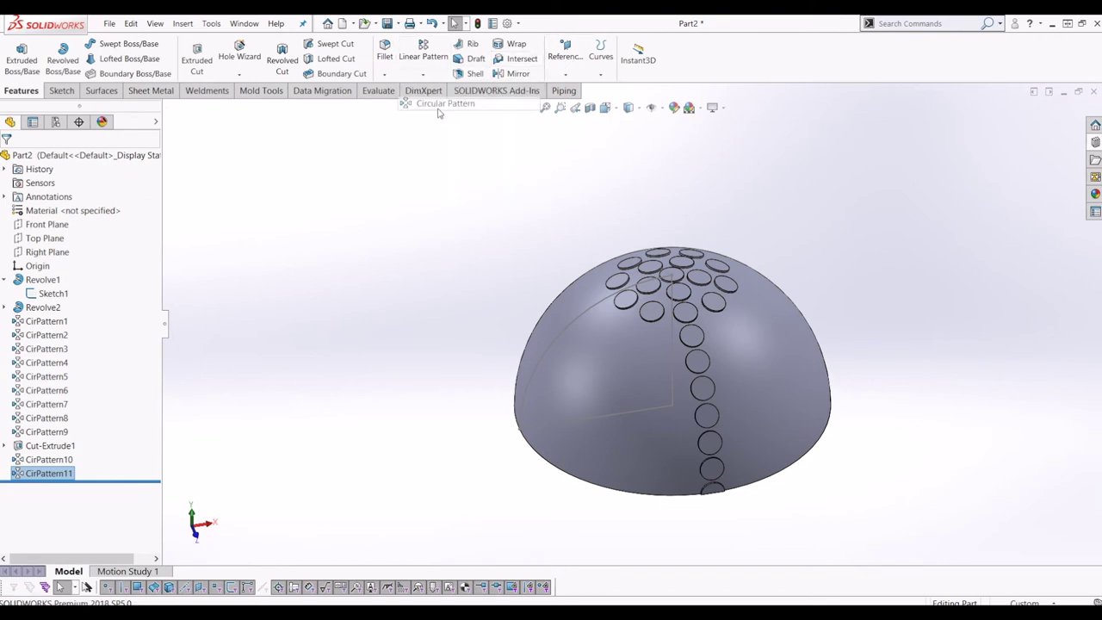
{"action": "left_click", "coordinate": [674, 364]}
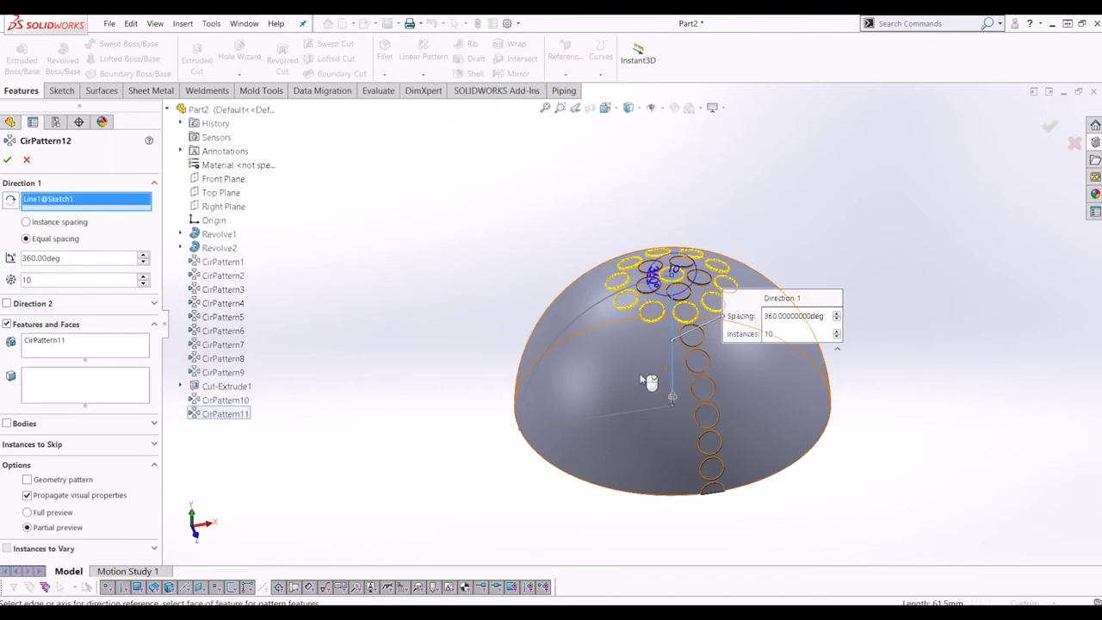
{"action": "middle_click_drag", "start_coordinate": [627, 363], "coordinate": [622, 372]}
{"action": "left_click_drag", "start_coordinate": [53, 281], "coordinate": [4, 278]}
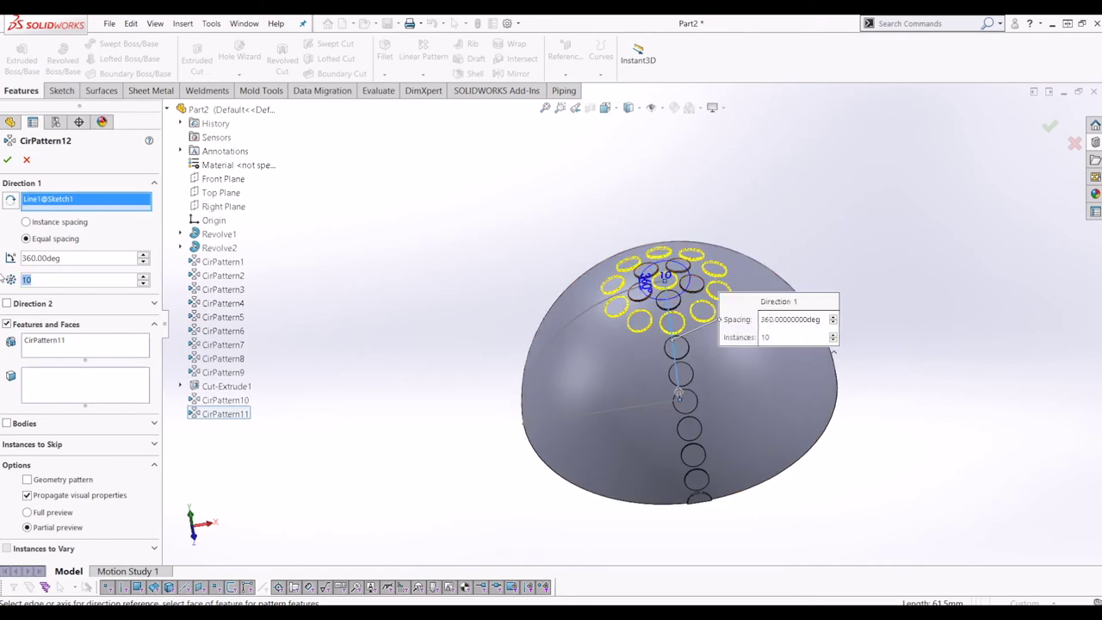
{"action": "type", "text": "15"}
{"action": "key", "text": "Return"}
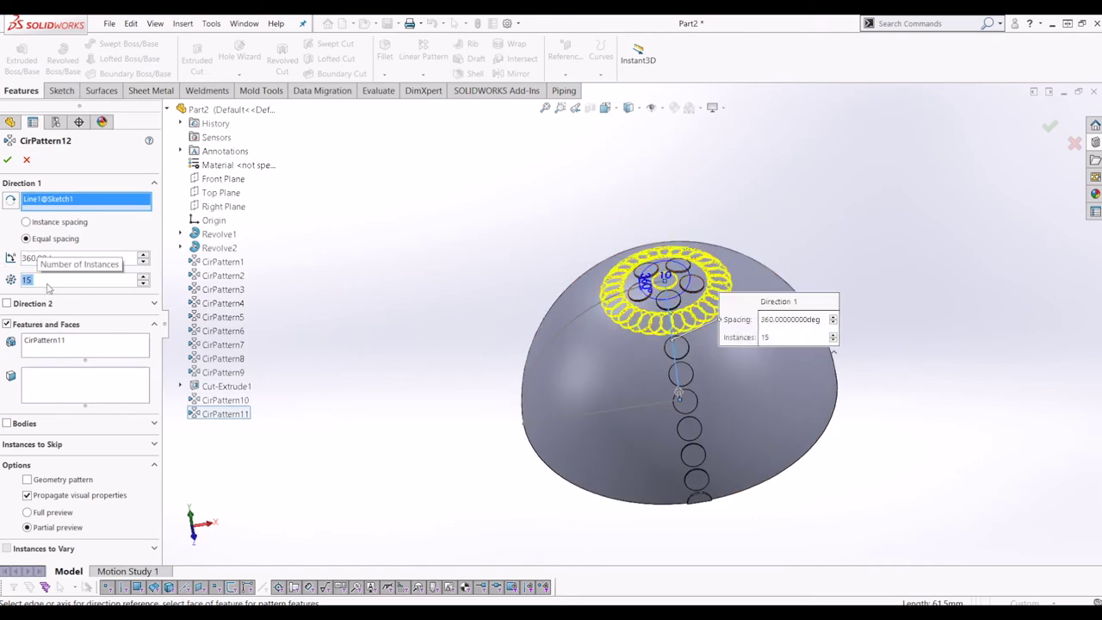
Step: Replace the preselected pattern feature with CirPattern3 and complete the third ring of discs
{"action": "right_click", "coordinate": [74, 344]}
{"action": "left_click", "coordinate": [87, 351]}
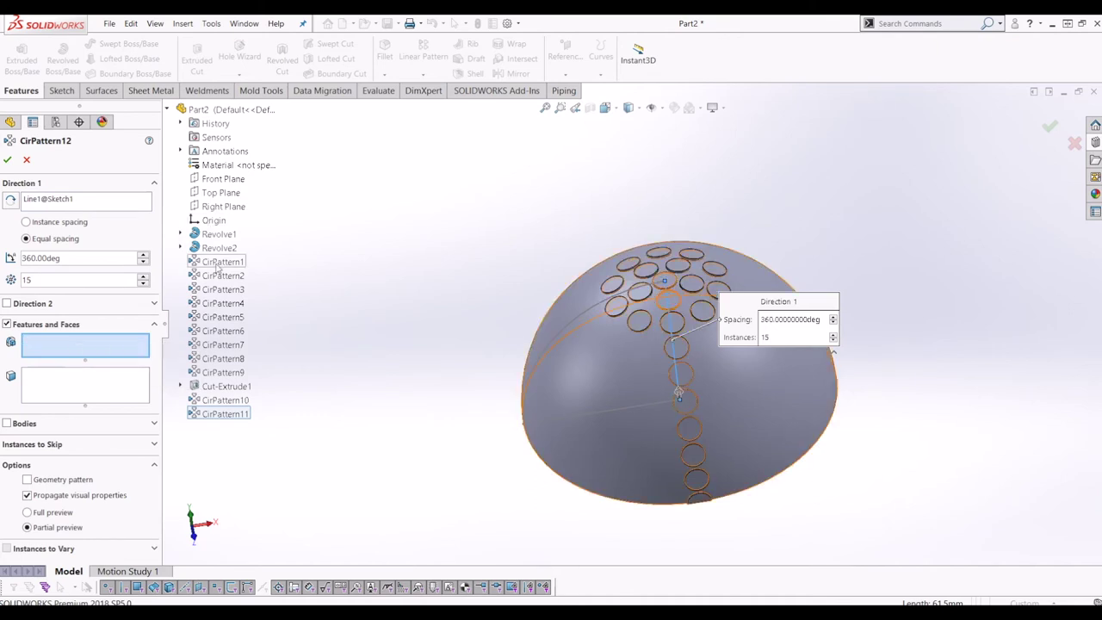
{"action": "left_click", "coordinate": [221, 291]}
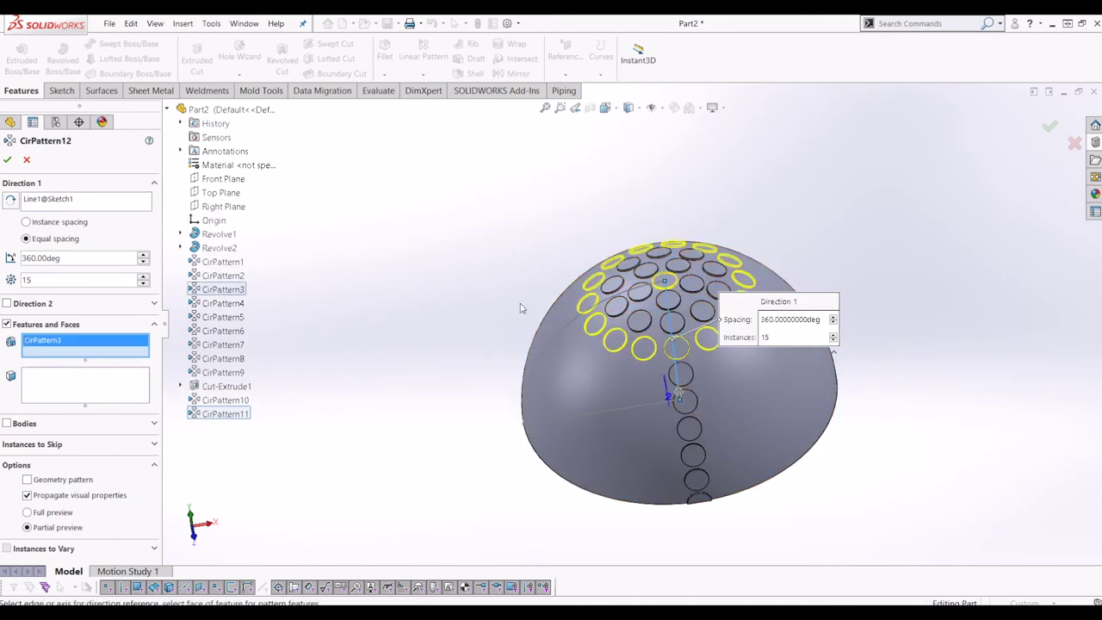
{"action": "scroll", "coordinate": [1021, 345], "scroll_direction": "down", "scroll_amount": 1}
{"action": "middle_click_drag", "start_coordinate": [495, 366], "coordinate": [508, 314]}
{"action": "left_click", "coordinate": [7, 160]}
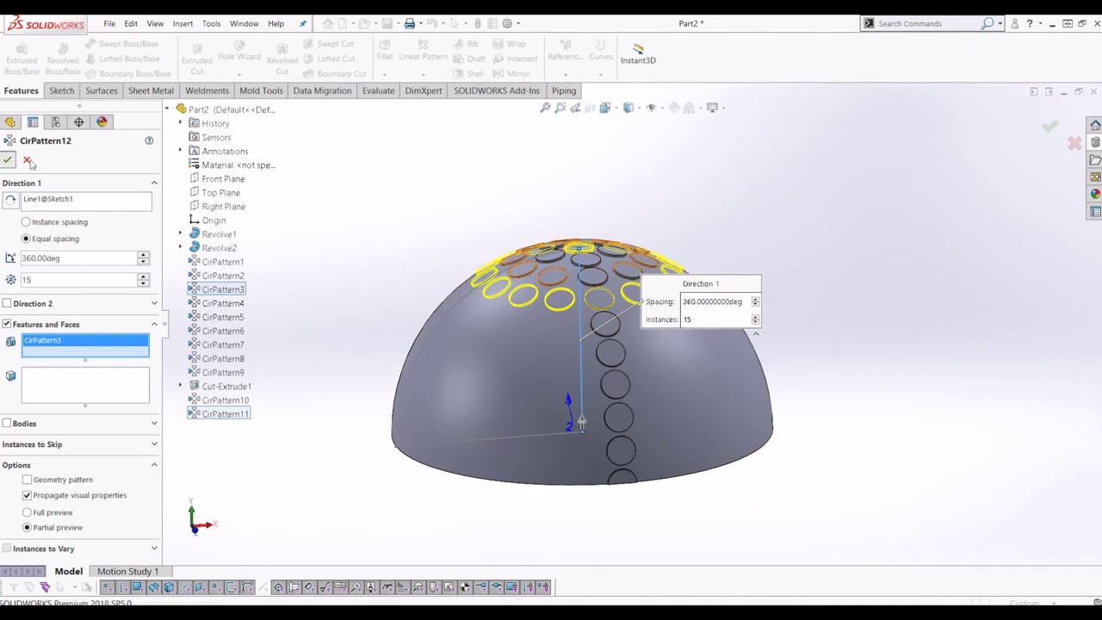
Step: Examine the rings of discs around the dome from several angles
{"action": "middle_click_drag", "start_coordinate": [404, 211], "coordinate": [394, 274]}
{"action": "middle_click_drag", "start_coordinate": [470, 370], "coordinate": [482, 343]}
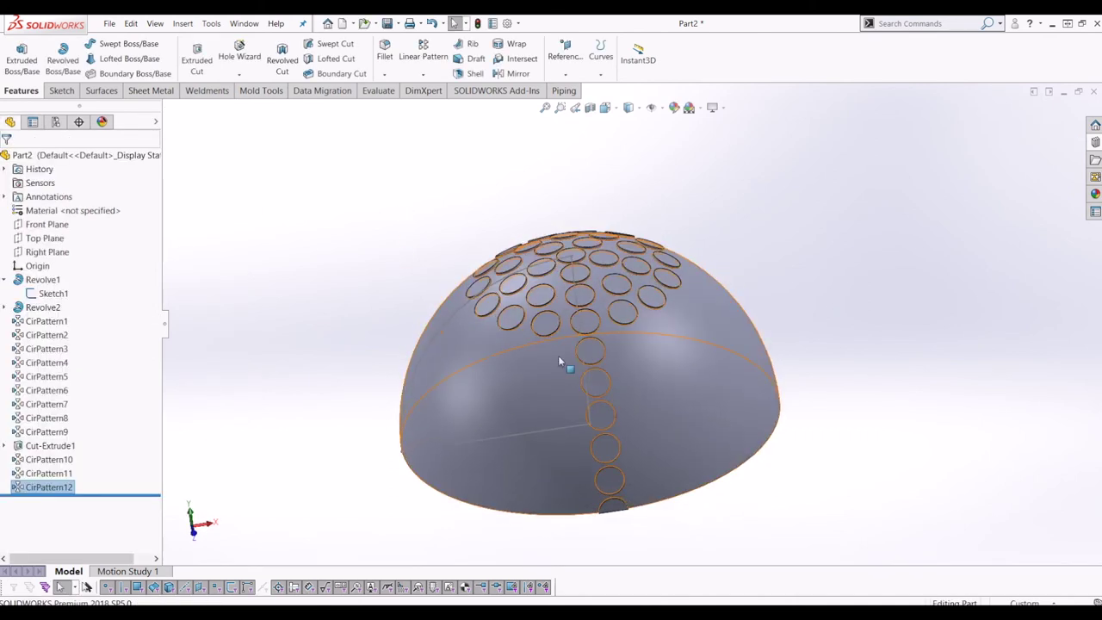
{"action": "middle_click_drag", "start_coordinate": [558, 362], "coordinate": [686, 246]}
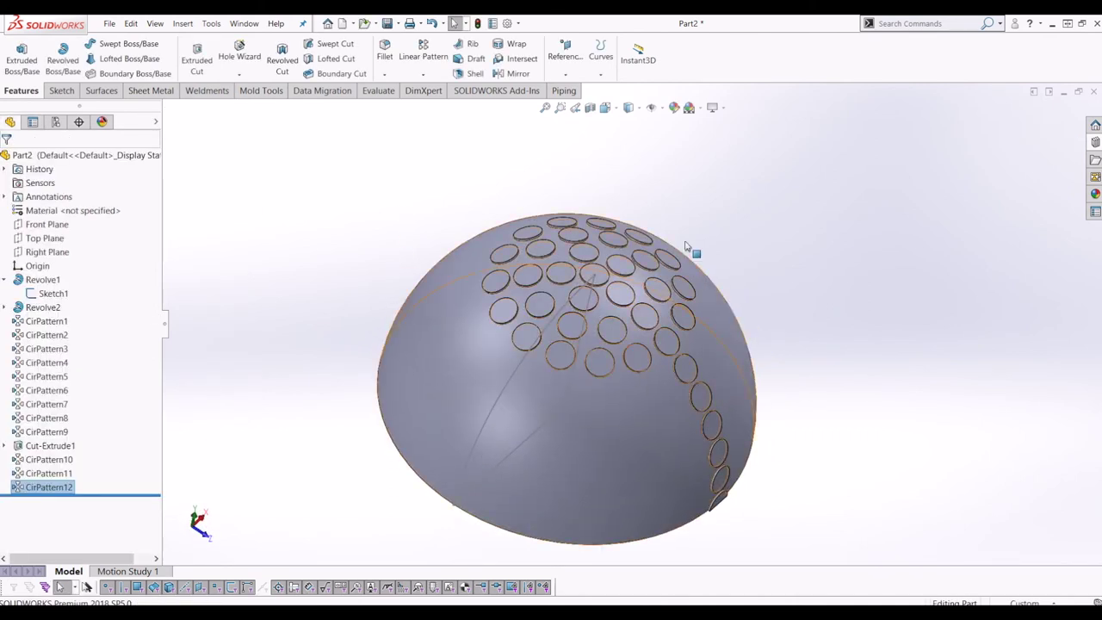
{"action": "middle_click_drag", "start_coordinate": [509, 359], "coordinate": [647, 267]}
{"action": "middle_click_drag", "start_coordinate": [789, 244], "coordinate": [741, 288]}
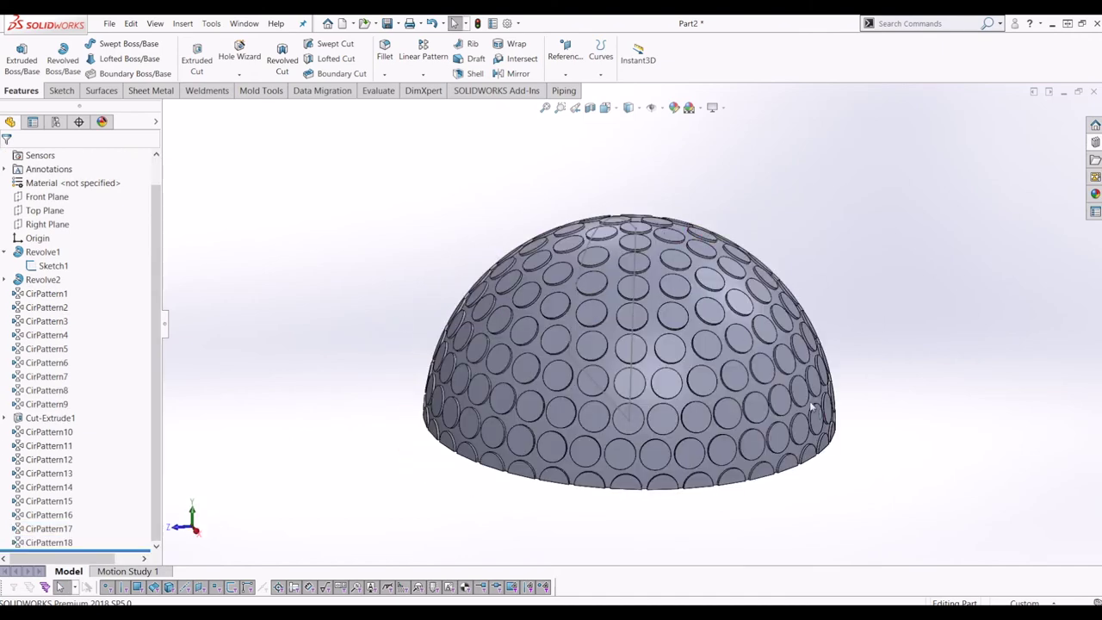
{"action": "middle_click_drag", "start_coordinate": [812, 407], "coordinate": [657, 421]}
{"action": "scroll", "coordinate": [655, 299], "scroll_direction": "down", "scroll_amount": 2}
{"action": "middle_click_drag", "start_coordinate": [652, 302], "coordinate": [570, 243]}
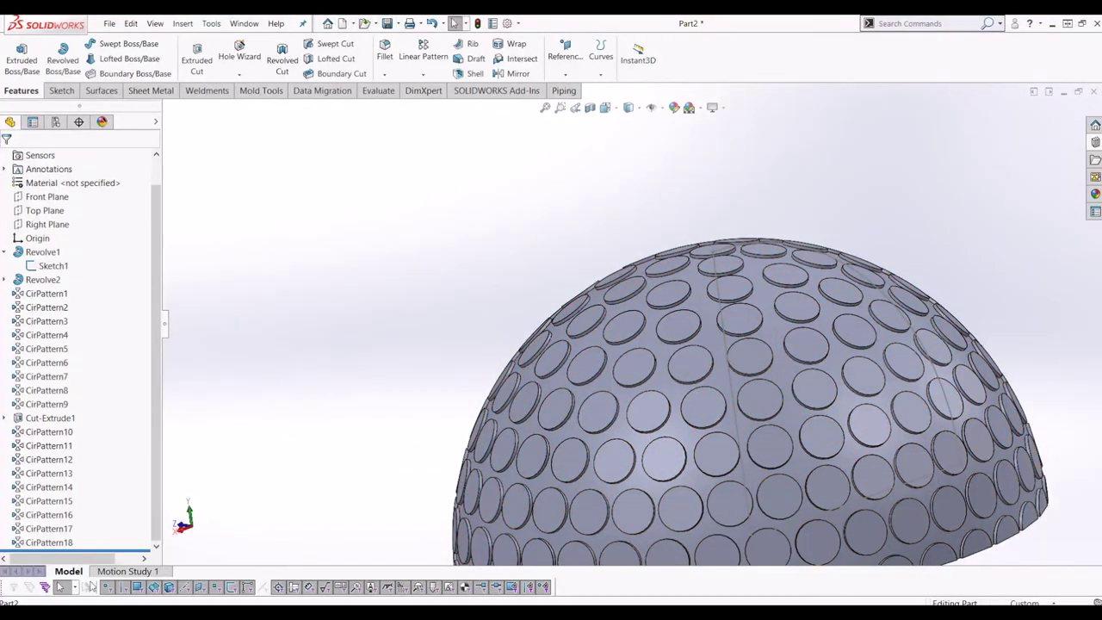
Step: Roll the feature history back to just before Cut-Extrude1 and inspect the untrimmed row of discs
{"action": "left_click_drag", "start_coordinate": [117, 548], "coordinate": [75, 411]}
{"action": "middle_click_drag", "start_coordinate": [676, 350], "coordinate": [735, 347]}
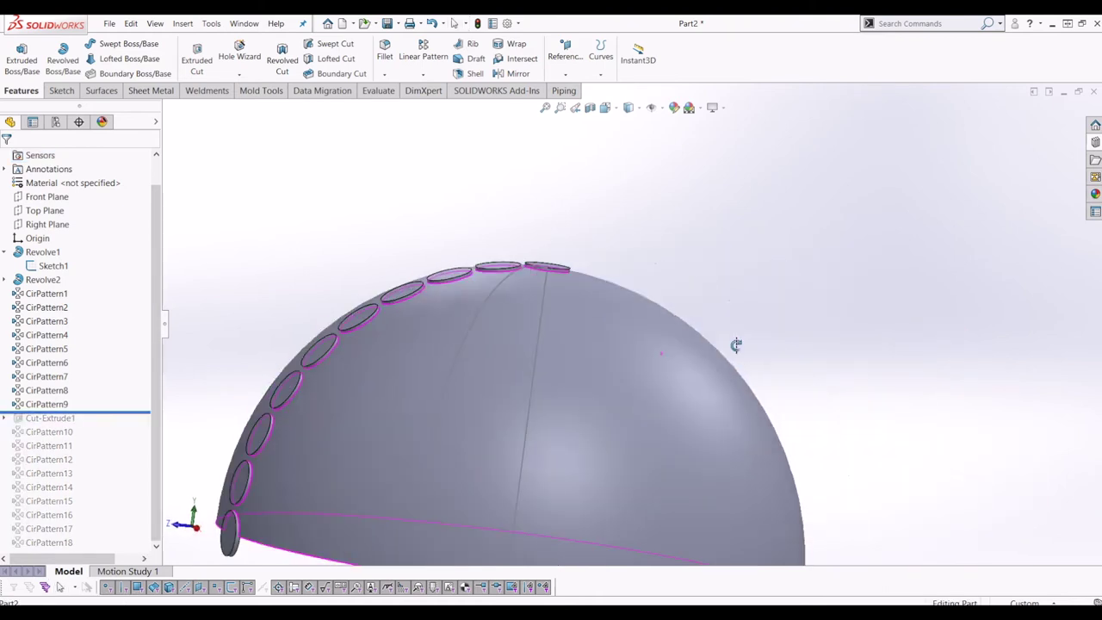
{"action": "scroll", "coordinate": [641, 338], "scroll_direction": "up", "scroll_amount": 2}
{"action": "middle_click_drag", "start_coordinate": [641, 338], "coordinate": [588, 440]}
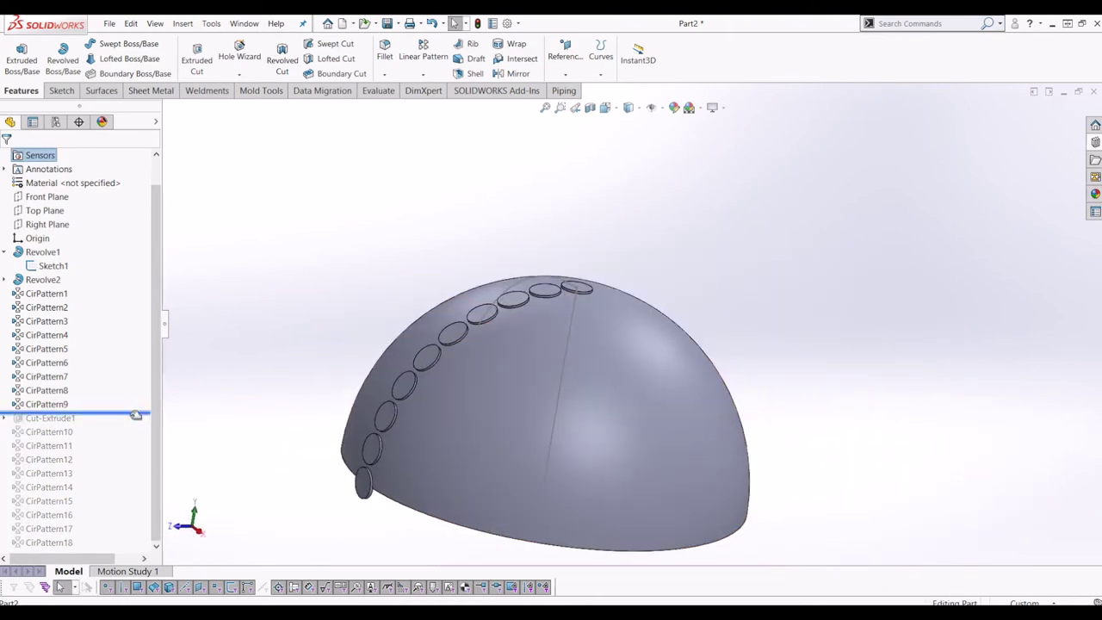
Step: Roll the history forward past Cut-Extrude1 and identify the discs one by one from the apex downward, plus the vertical axis line
{"action": "left_click_drag", "start_coordinate": [135, 416], "coordinate": [112, 427]}
{"action": "scroll", "coordinate": [570, 301], "scroll_direction": "down", "scroll_amount": 3}
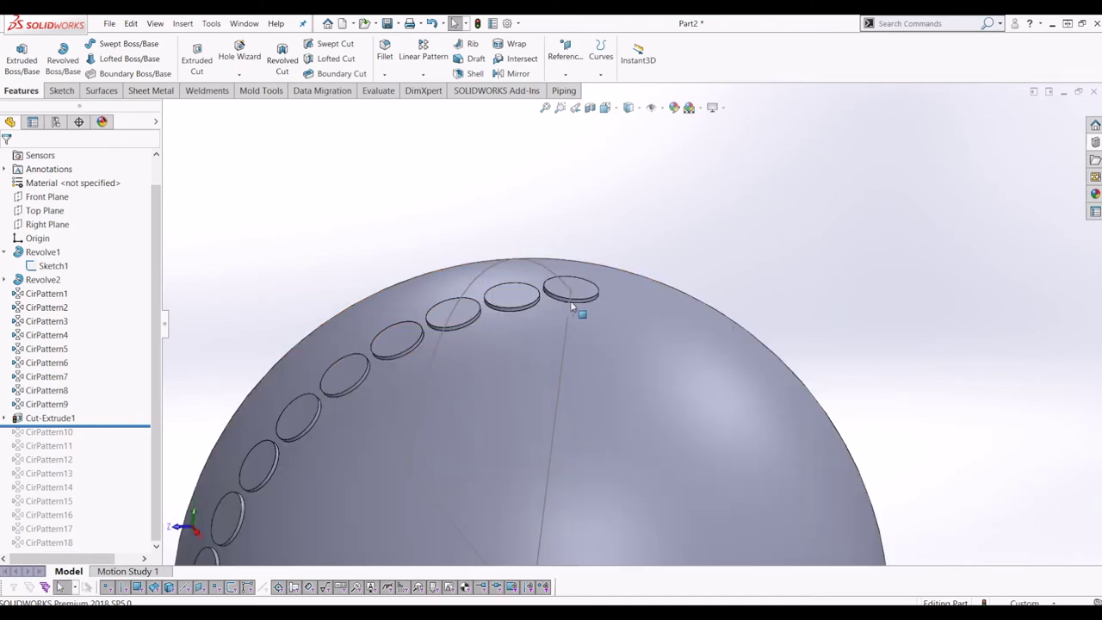
{"action": "left_click", "coordinate": [588, 295]}
{"action": "left_click", "coordinate": [512, 297]}
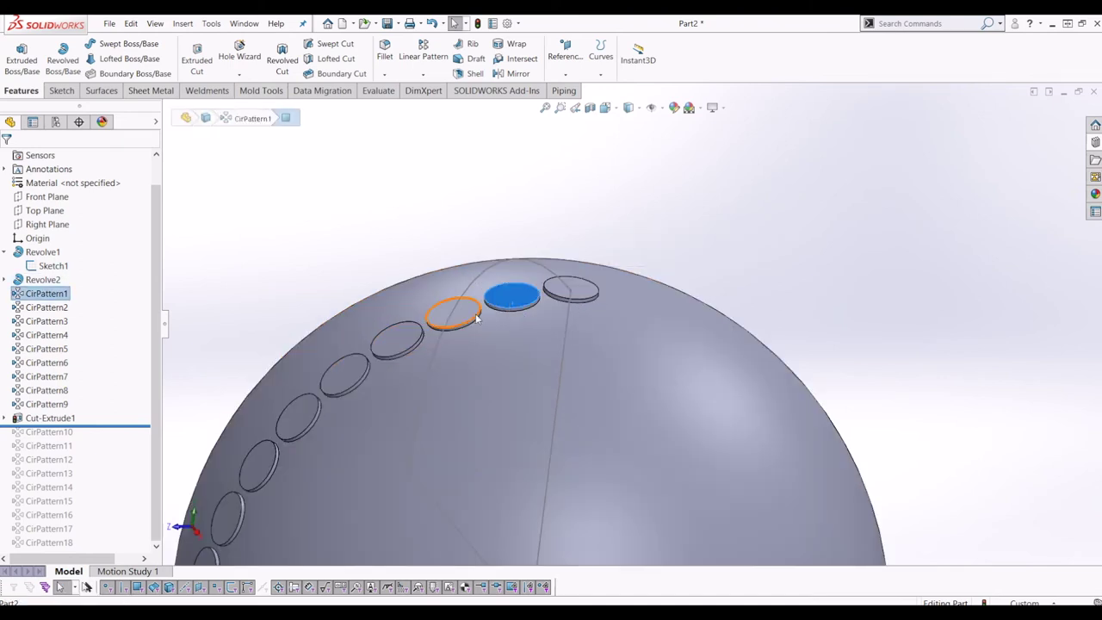
{"action": "left_click", "coordinate": [453, 315]}
{"action": "left_click", "coordinate": [401, 346]}
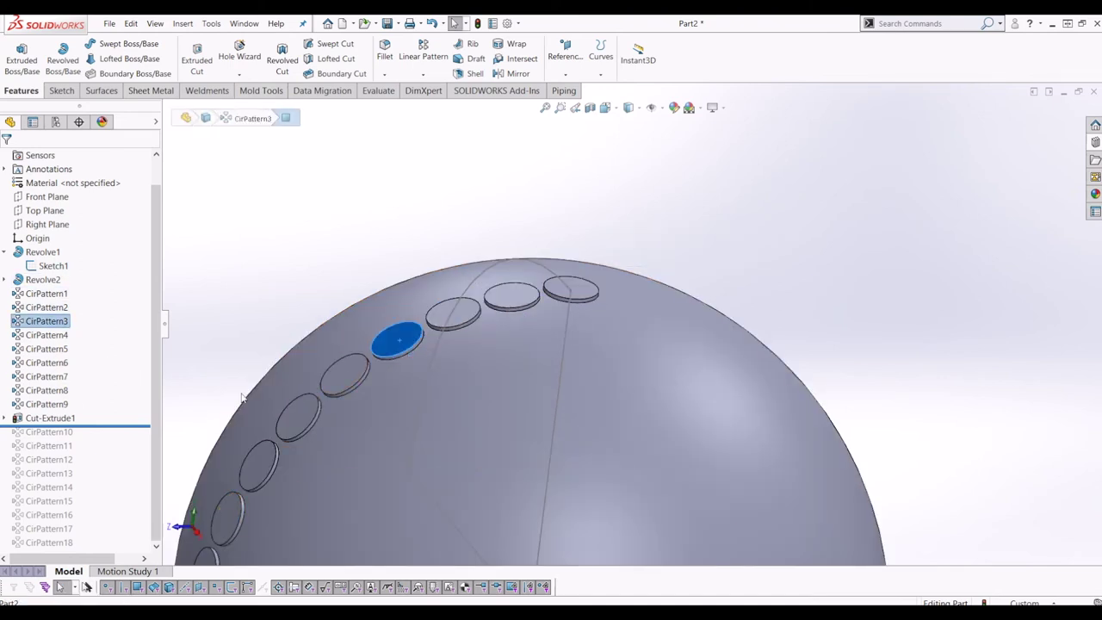
{"action": "left_click", "coordinate": [356, 383]}
{"action": "scroll", "coordinate": [637, 316], "scroll_direction": "up", "scroll_amount": 3}
{"action": "left_click", "coordinate": [399, 387]}
{"action": "left_click", "coordinate": [373, 422]}
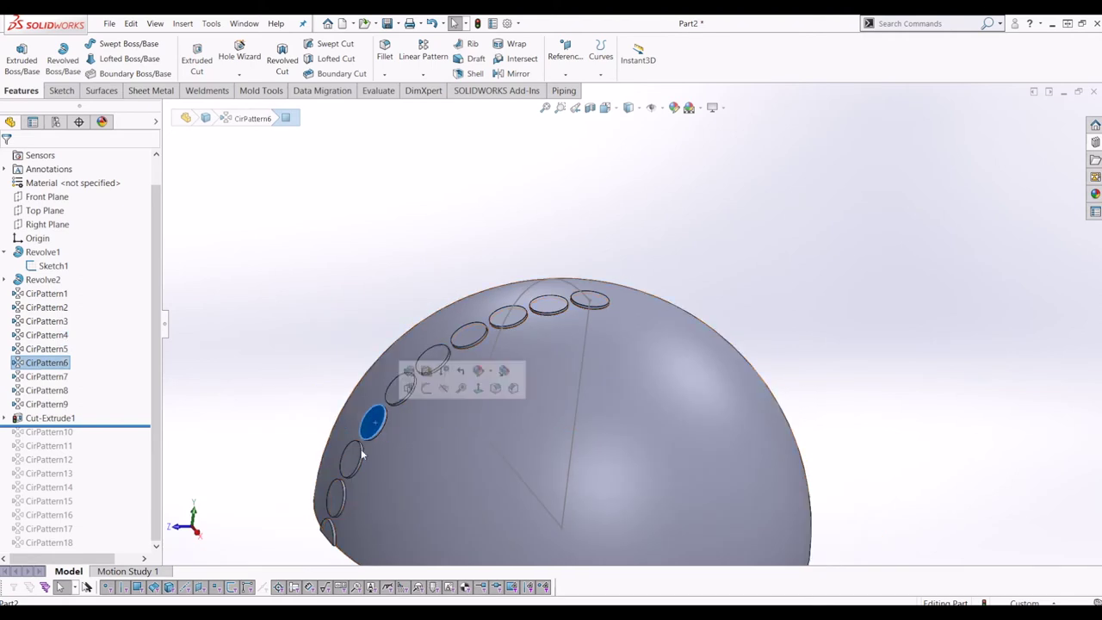
{"action": "left_click", "coordinate": [578, 409]}
{"action": "scroll", "coordinate": [600, 448], "scroll_direction": "up", "scroll_amount": 1}
{"action": "mouse_move", "coordinate": [600, 448]}
{"action": "middle_mouse_down"}
{"action": "mouse_move", "coordinate": [615, 416]}
{"action": "mouse_move", "coordinate": [637, 455]}
{"action": "middle_mouse_up"}
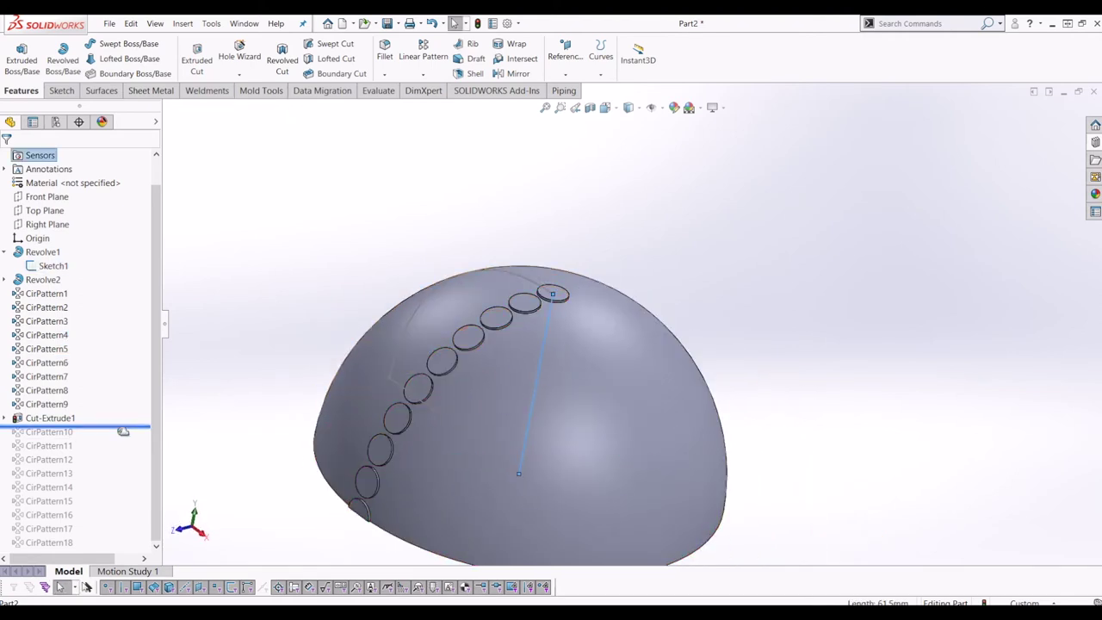
Step: Roll the history forward to include CirPattern10 and open that ring pattern's definition
{"action": "left_click_drag", "start_coordinate": [123, 431], "coordinate": [123, 439]}
{"action": "scroll", "coordinate": [551, 310], "scroll_direction": "down", "scroll_amount": 3}
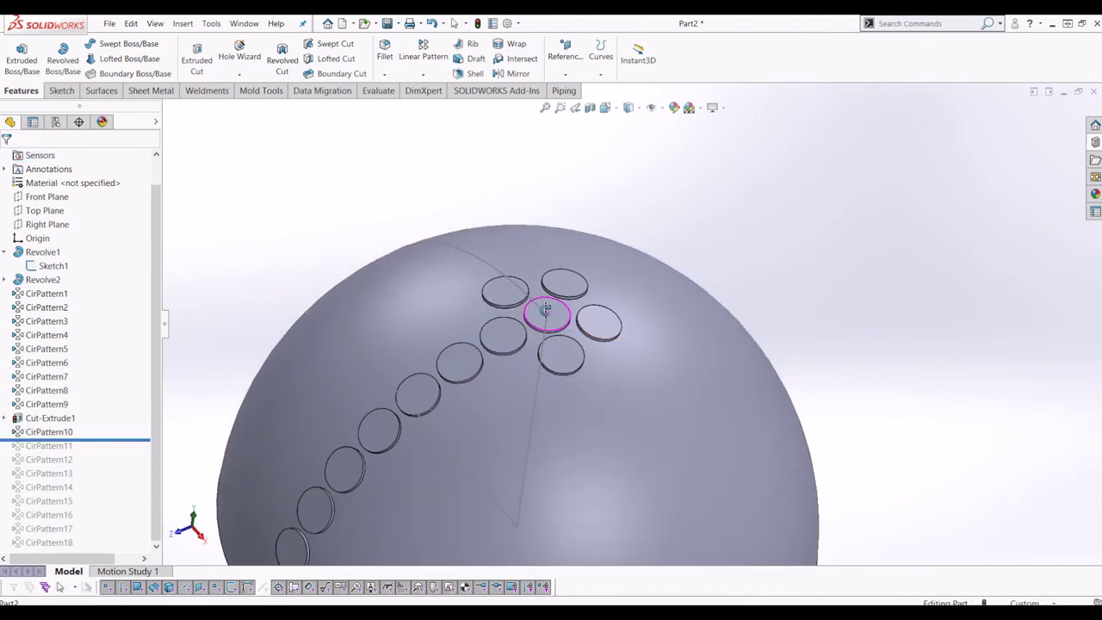
{"action": "right_click", "coordinate": [91, 431]}
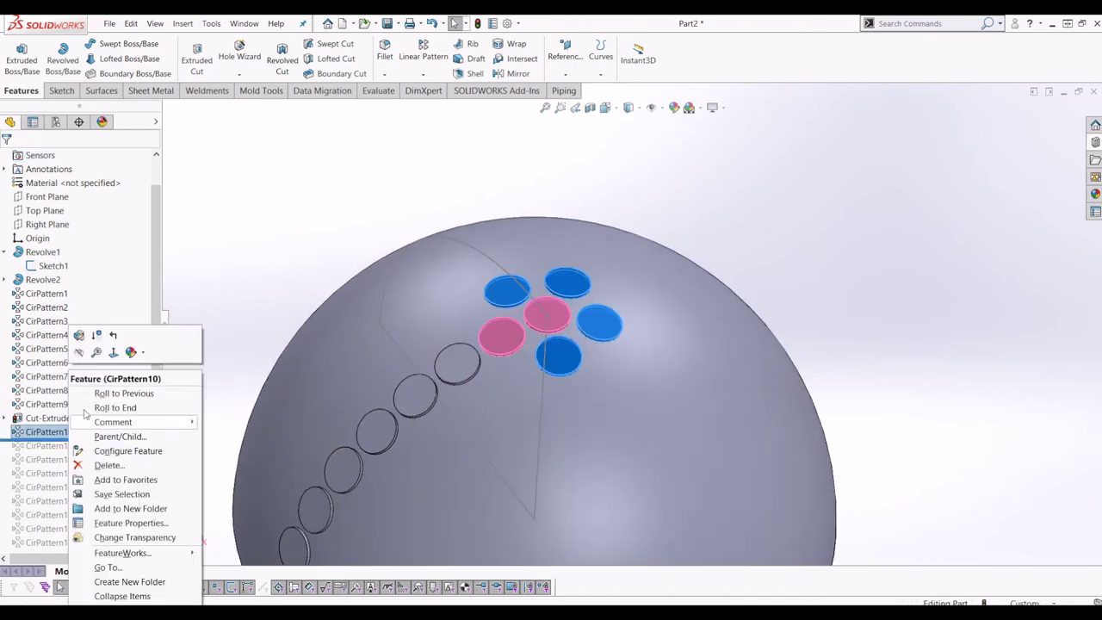
{"action": "left_click", "coordinate": [79, 349]}
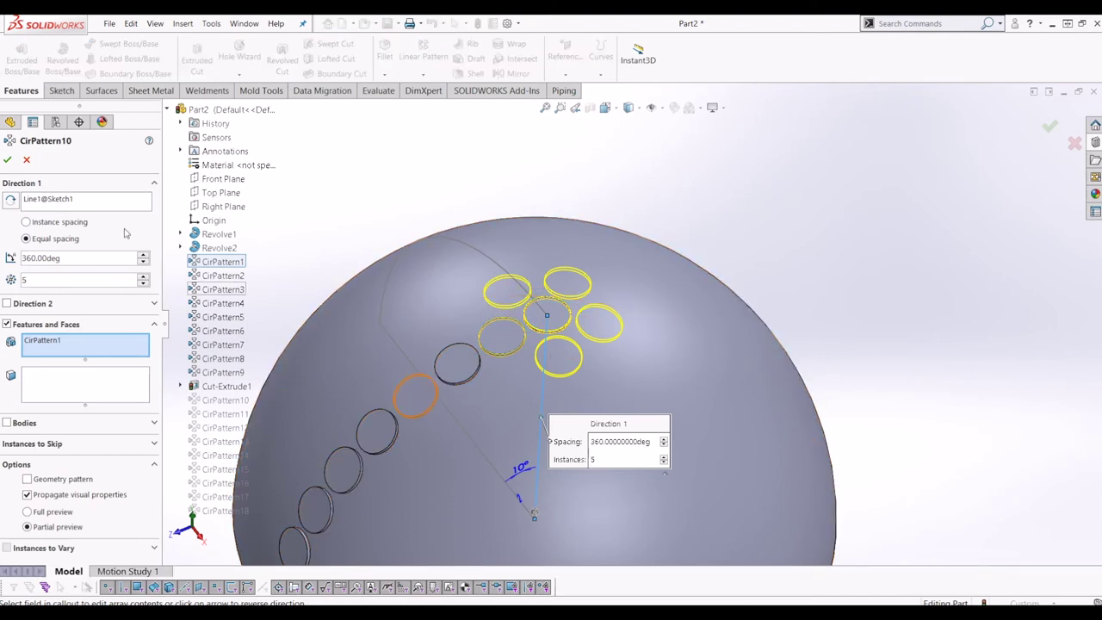
Step: Close the CirPattern10 definition, roll the history forward to include CirPattern11, and review that ring's seed disc and pattern settings
{"action": "left_click", "coordinate": [7, 160]}
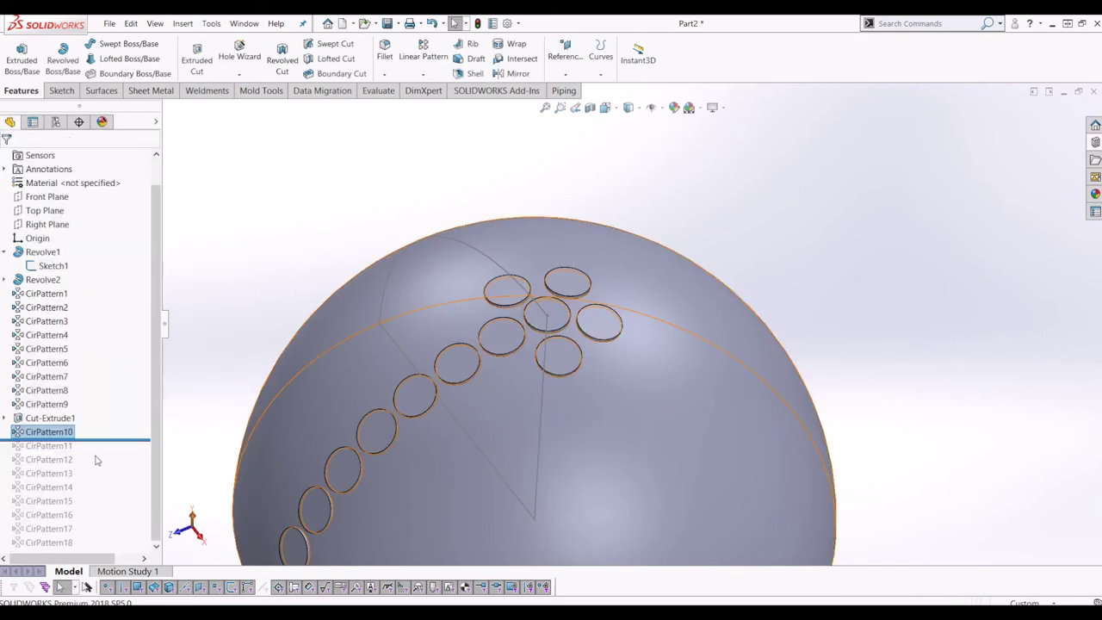
{"action": "left_click_drag", "start_coordinate": [103, 442], "coordinate": [99, 452]}
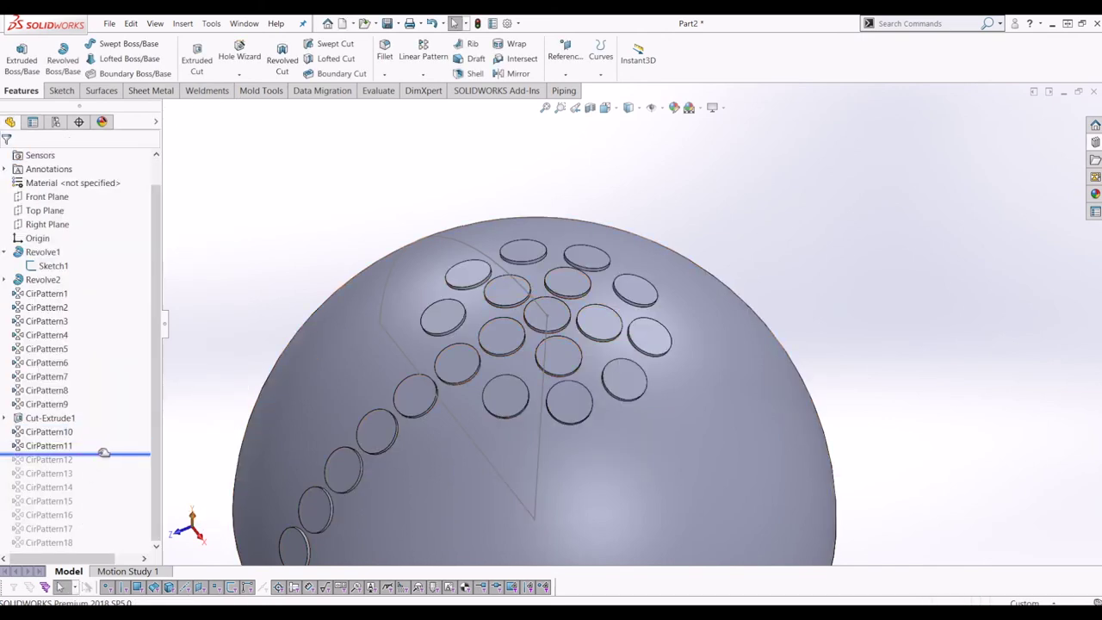
{"action": "left_click", "coordinate": [466, 346]}
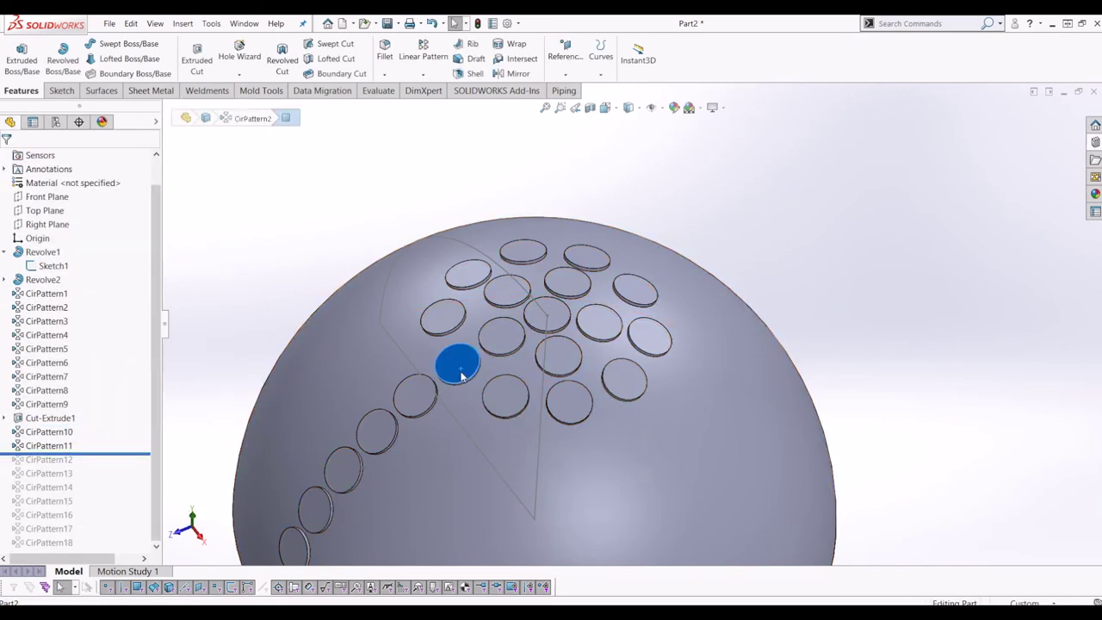
{"action": "left_click", "coordinate": [67, 445]}
{"action": "right_click", "coordinate": [67, 445]}
{"action": "left_click", "coordinate": [77, 340]}
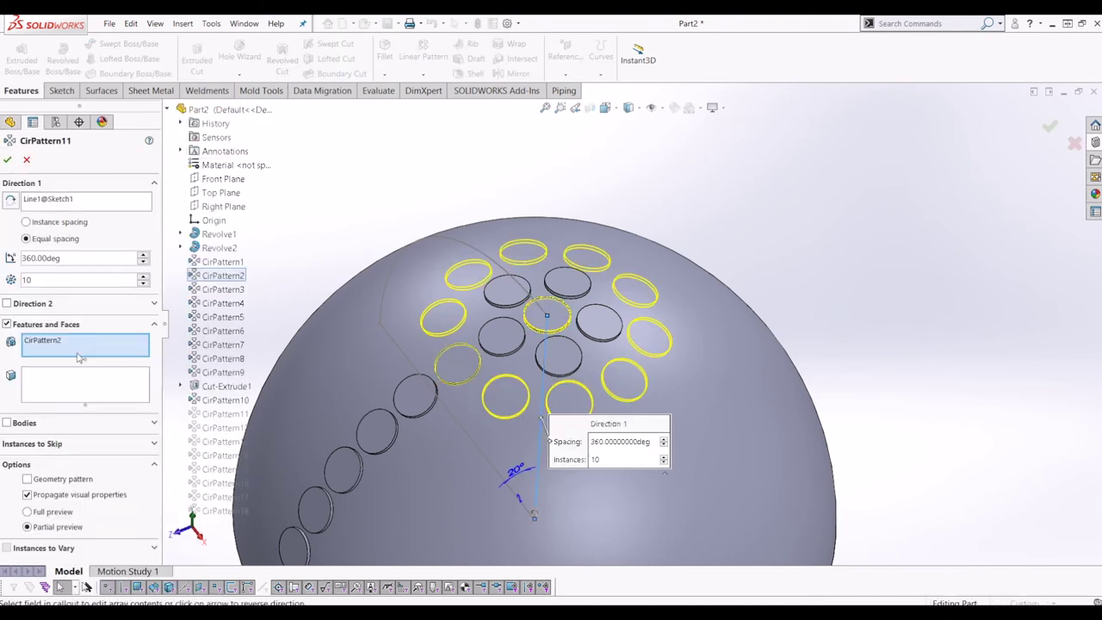
{"action": "left_click", "coordinate": [7, 160]}
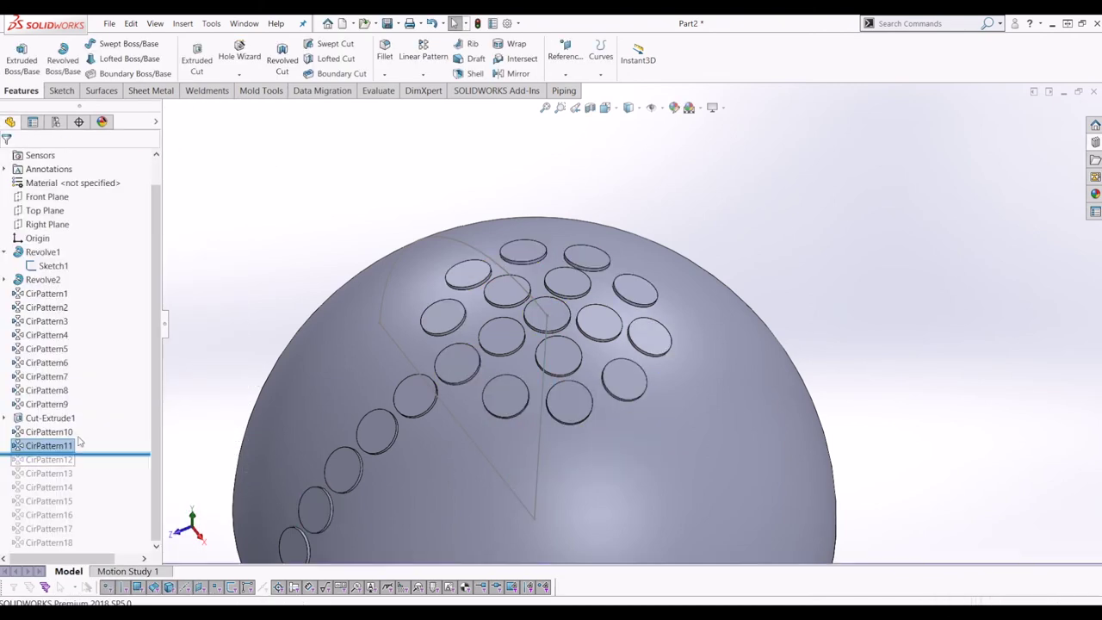
Step: Roll the history forward to include CirPattern12 and review that ring pattern's definition
{"action": "left_click_drag", "start_coordinate": [104, 455], "coordinate": [98, 468]}
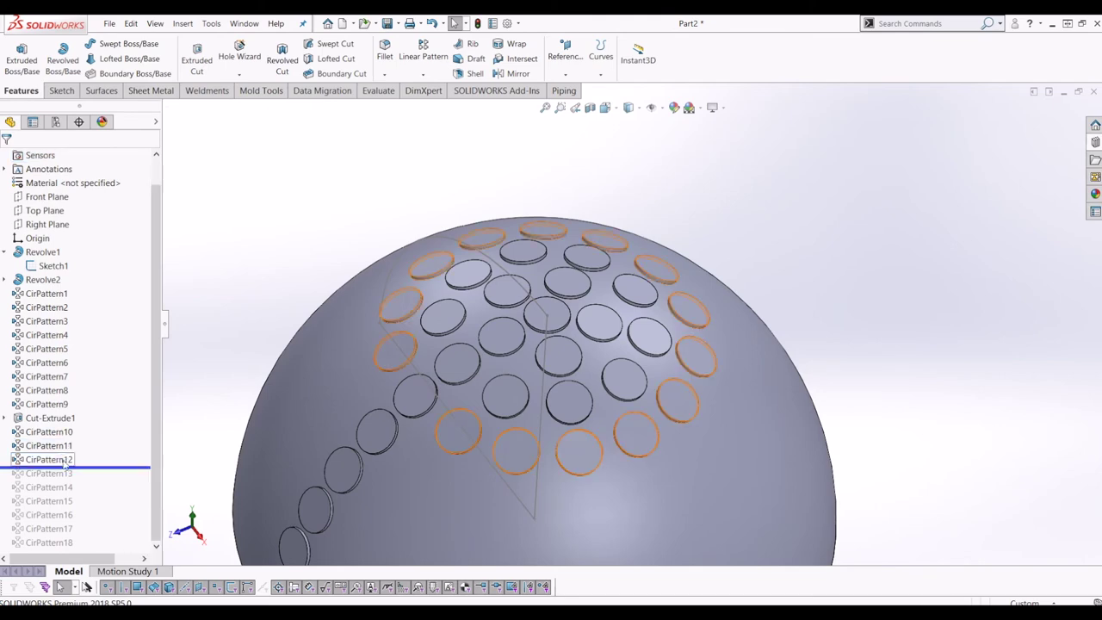
{"action": "right_click", "coordinate": [74, 459]}
{"action": "left_click", "coordinate": [74, 335]}
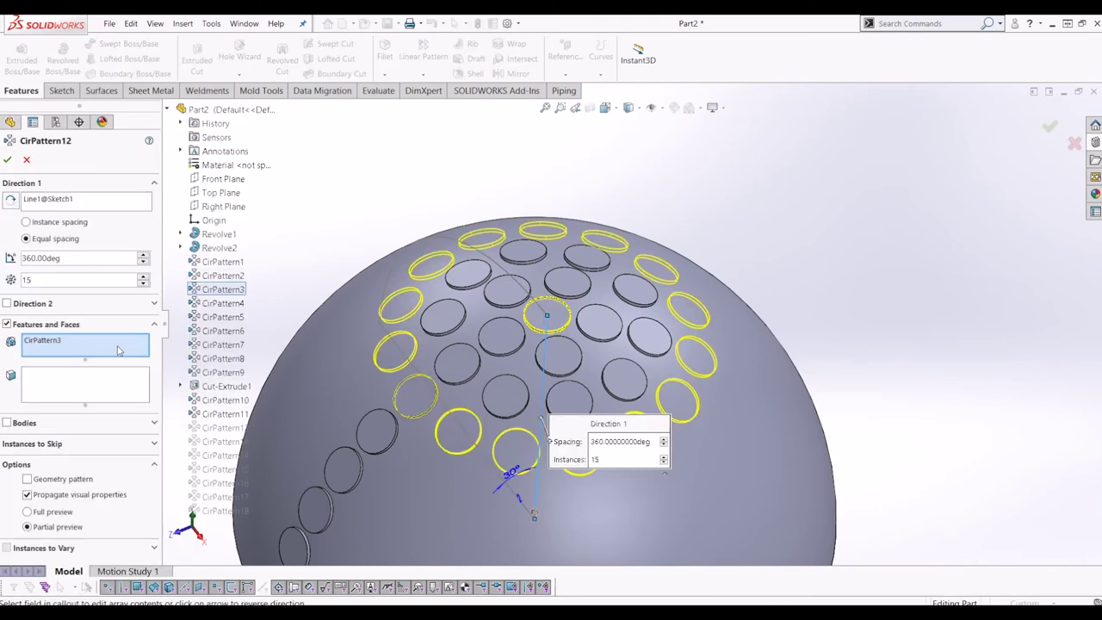
{"action": "left_click", "coordinate": [8, 160]}
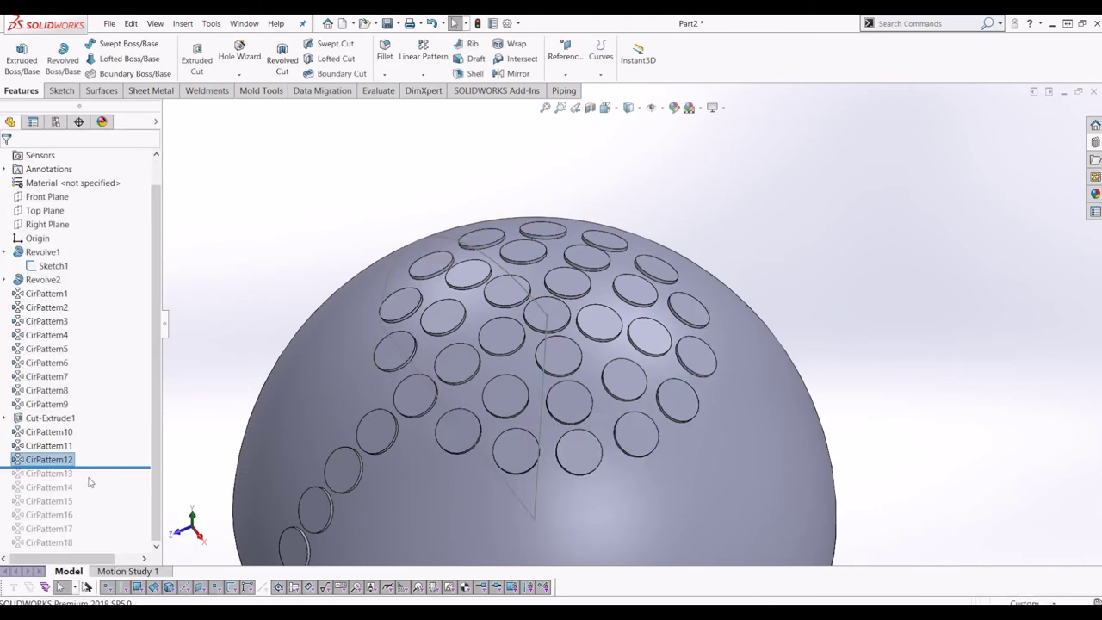
Step: Roll the history forward through CirPattern13 and CirPattern14, and review the definition of CirPattern14
{"action": "left_click_drag", "start_coordinate": [96, 468], "coordinate": [99, 475]}
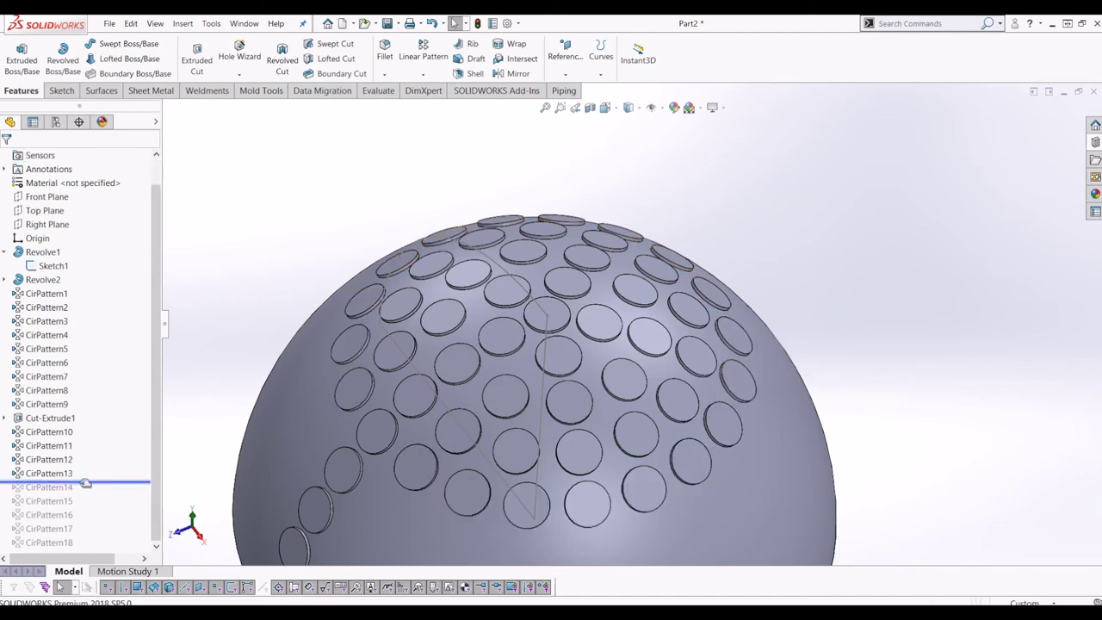
{"action": "left_click_drag", "start_coordinate": [86, 484], "coordinate": [65, 496]}
{"action": "right_click", "coordinate": [52, 488]}
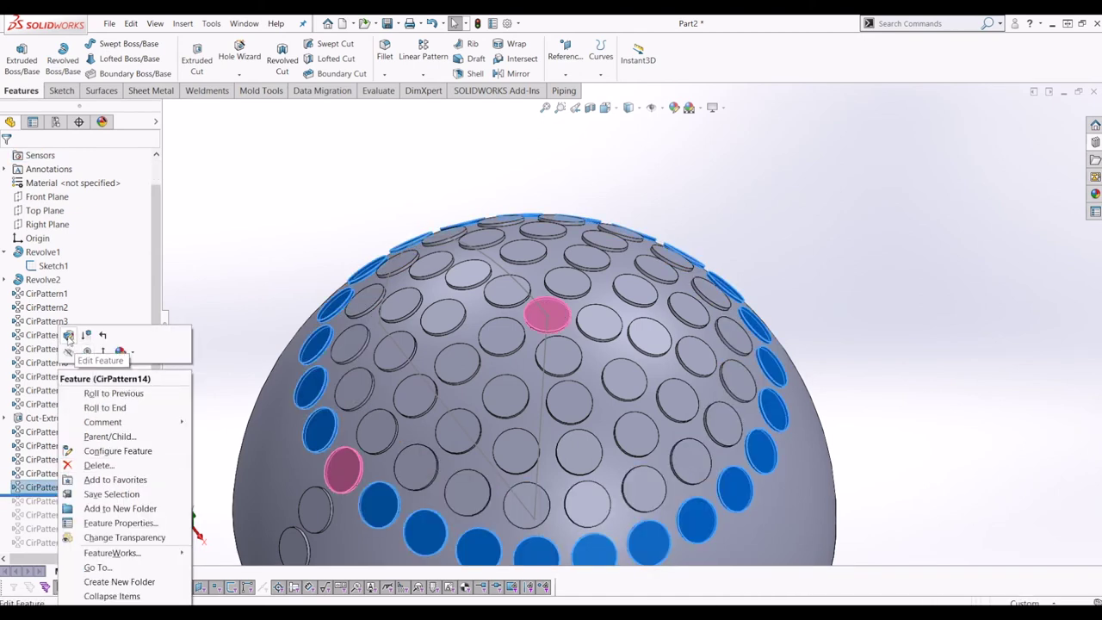
{"action": "left_click", "coordinate": [68, 336]}
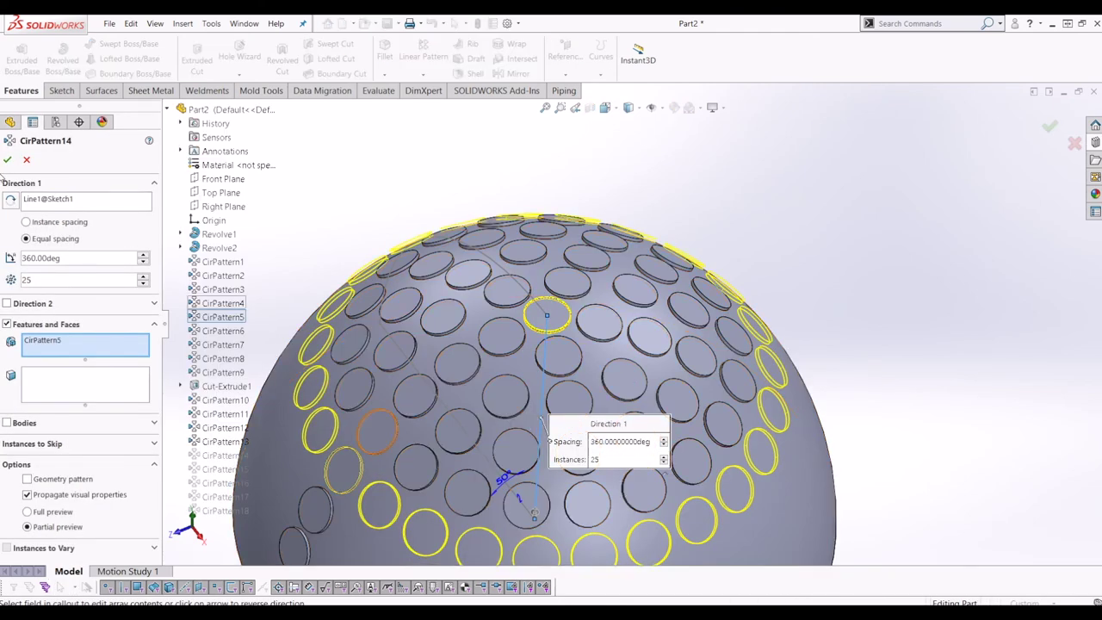
{"action": "left_click", "coordinate": [8, 161]}
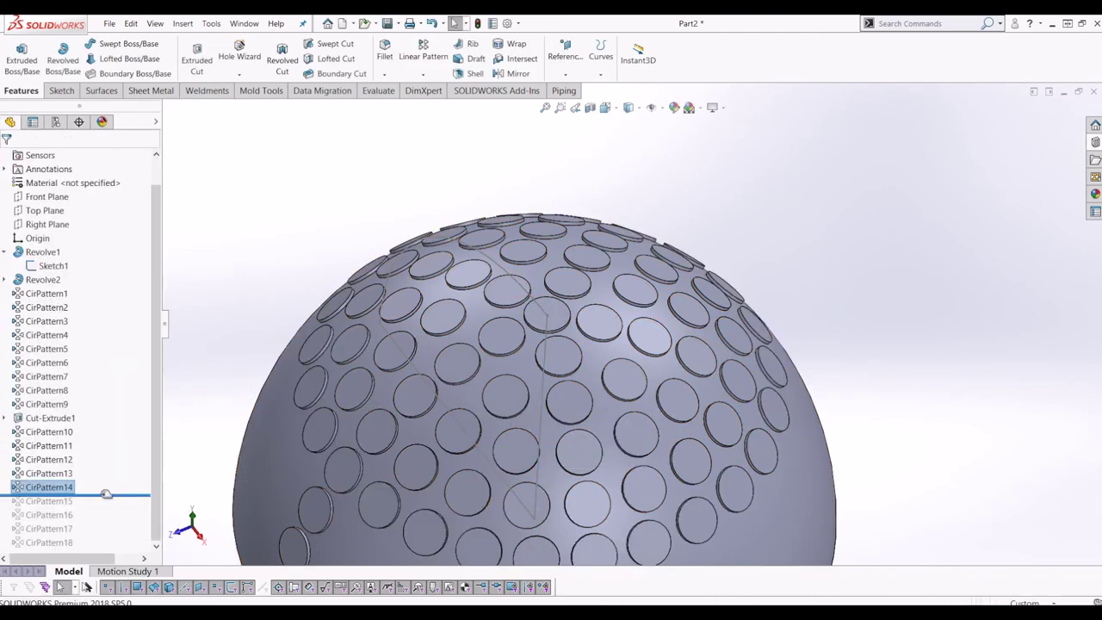
Step: Roll the history forward to include CirPattern15 and review its seed feature and instance settings
{"action": "left_click_drag", "start_coordinate": [105, 497], "coordinate": [99, 505]}
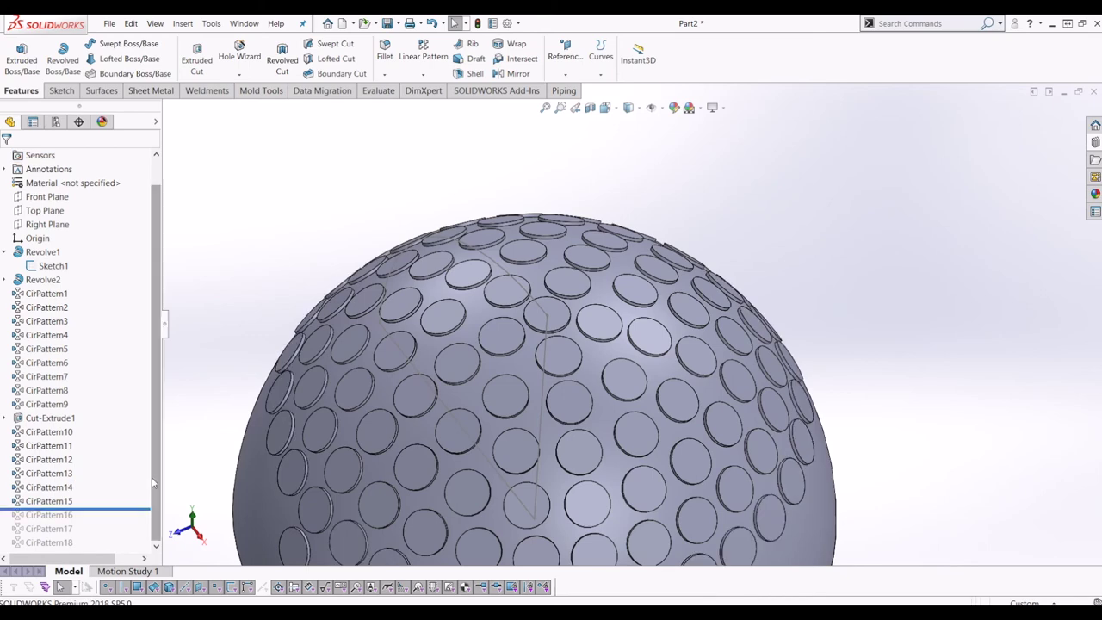
{"action": "right_click", "coordinate": [44, 501]}
{"action": "left_click", "coordinate": [75, 353]}
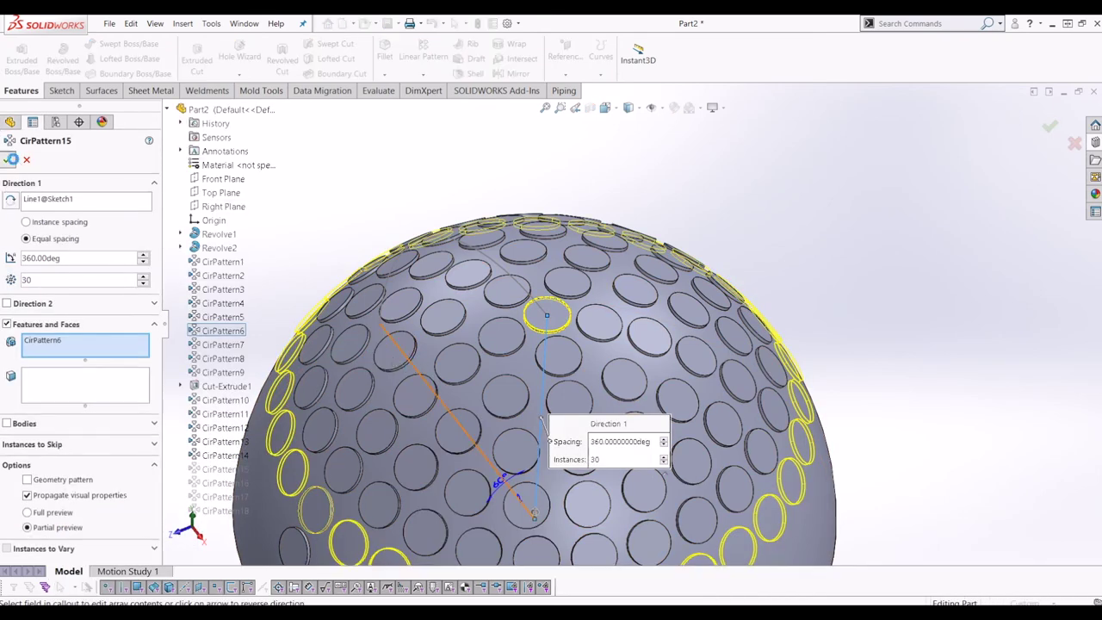
{"action": "left_click", "coordinate": [8, 160]}
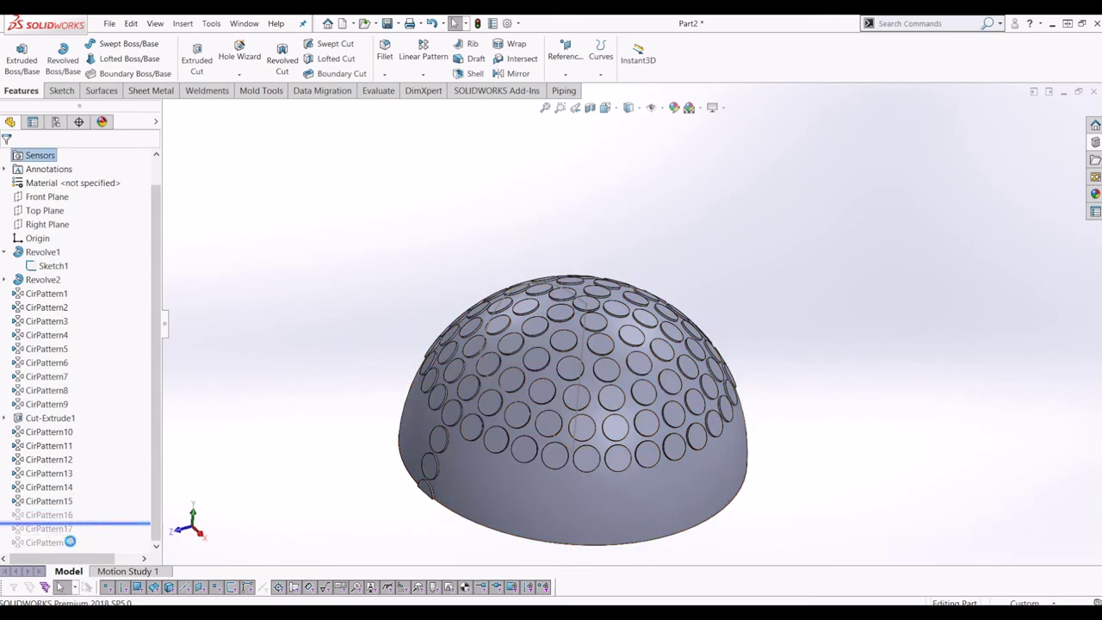
Step: With the history rolled forward past CirPattern16, review that pattern's definition and its ring near the dome's base
{"action": "right_click", "coordinate": [47, 515]}
{"action": "left_click", "coordinate": [65, 335]}
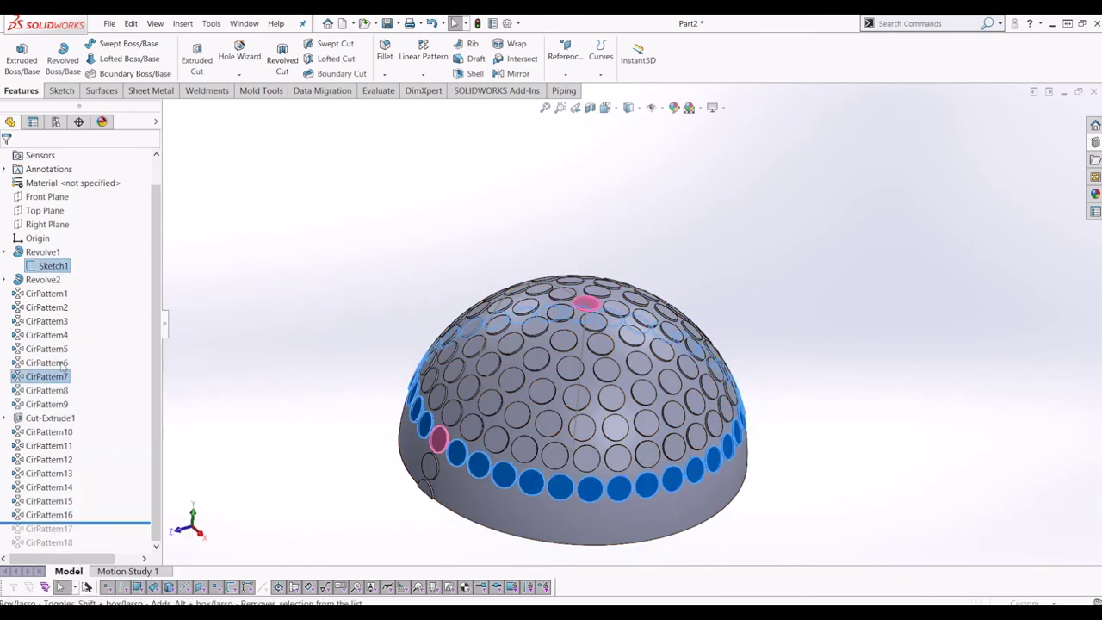
{"action": "middle_click_drag", "start_coordinate": [446, 529], "coordinate": [416, 454]}
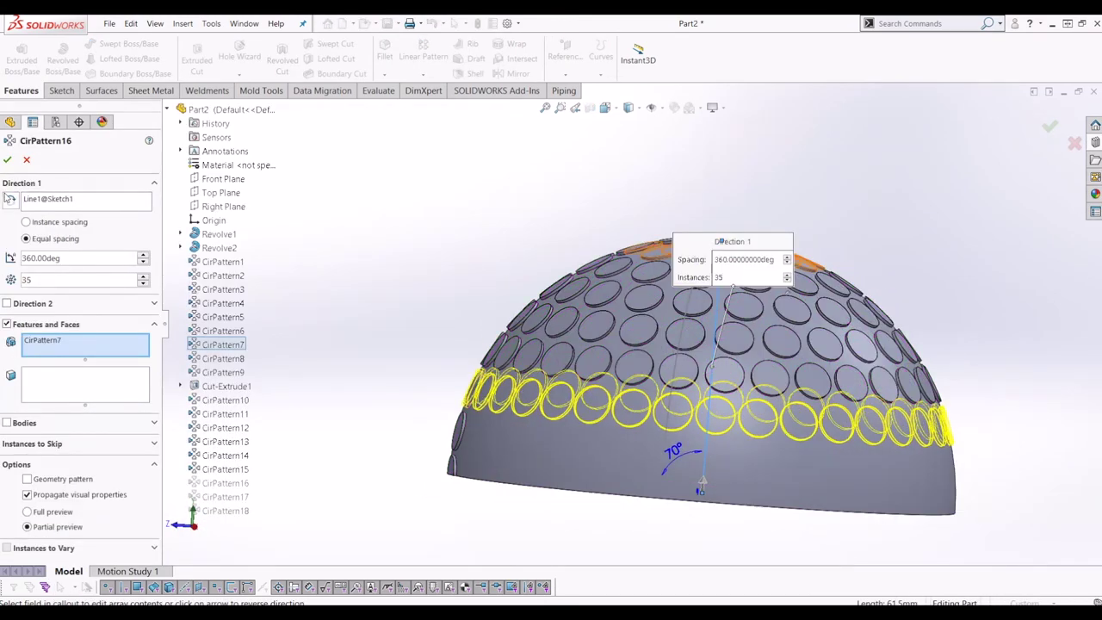
{"action": "left_click", "coordinate": [9, 161]}
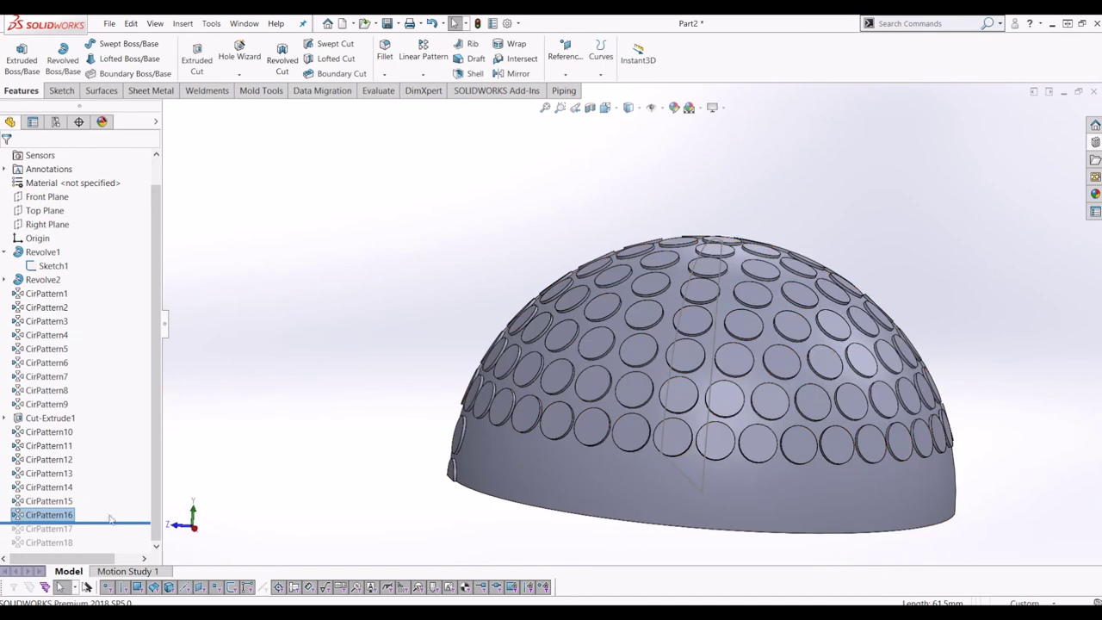
Step: Roll the history forward through CirPattern17 and CirPattern18, highlight both lowest rings on the dome, and review the definition of CirPattern18
{"action": "left_click_drag", "start_coordinate": [127, 524], "coordinate": [118, 532]}
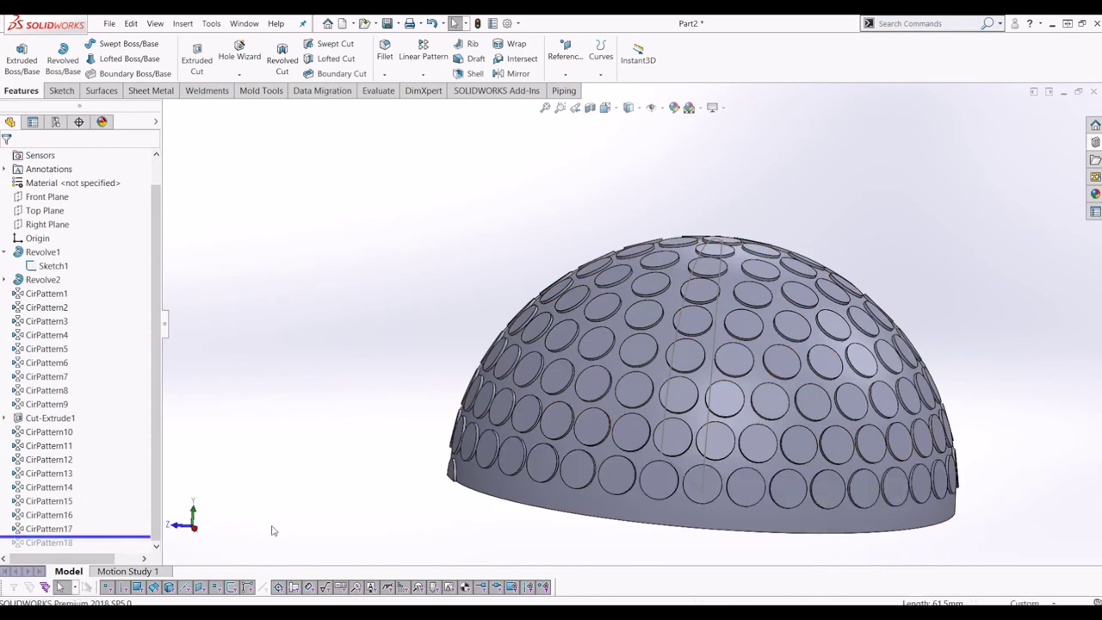
{"action": "left_click_drag", "start_coordinate": [114, 538], "coordinate": [109, 551]}
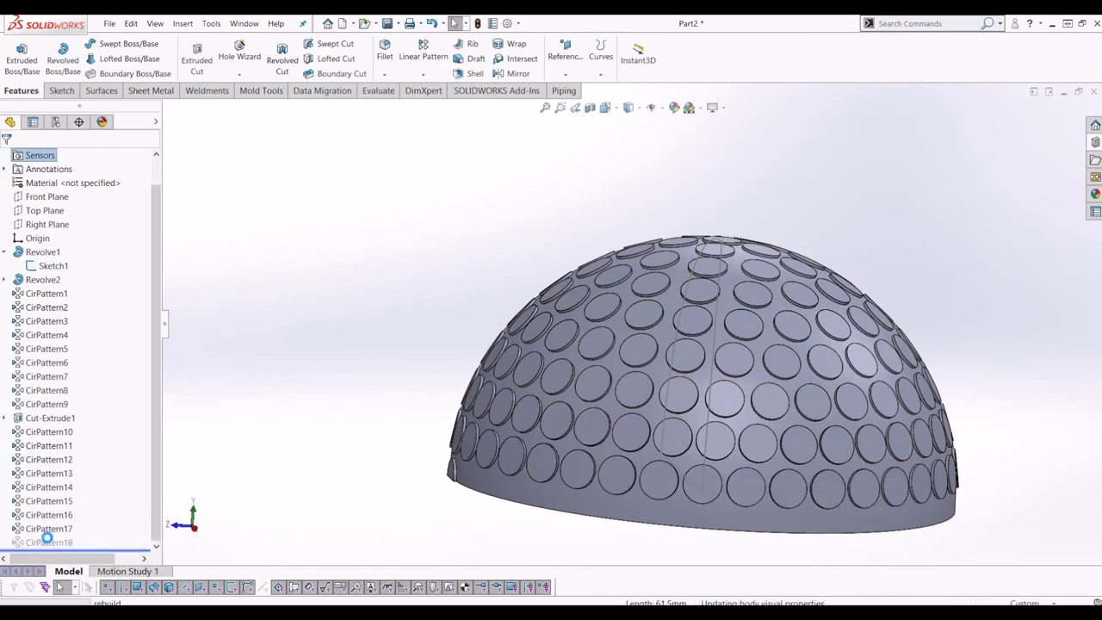
{"action": "left_click", "coordinate": [46, 542]}
{"action": "left_click", "coordinate": [40, 530]}
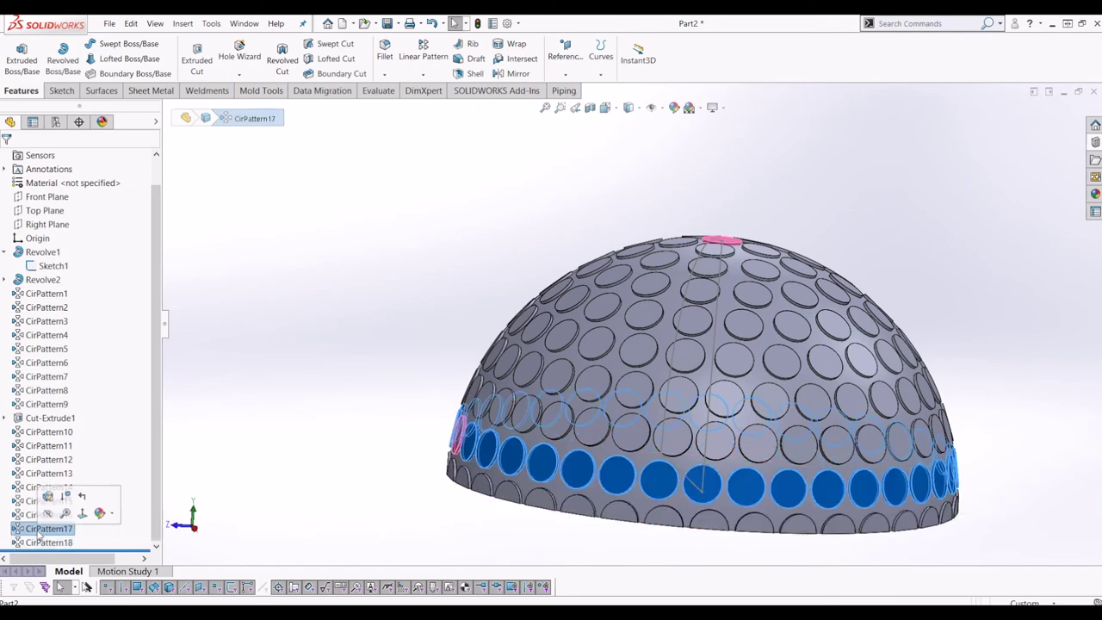
{"action": "middle_click_drag", "start_coordinate": [531, 502], "coordinate": [462, 475]}
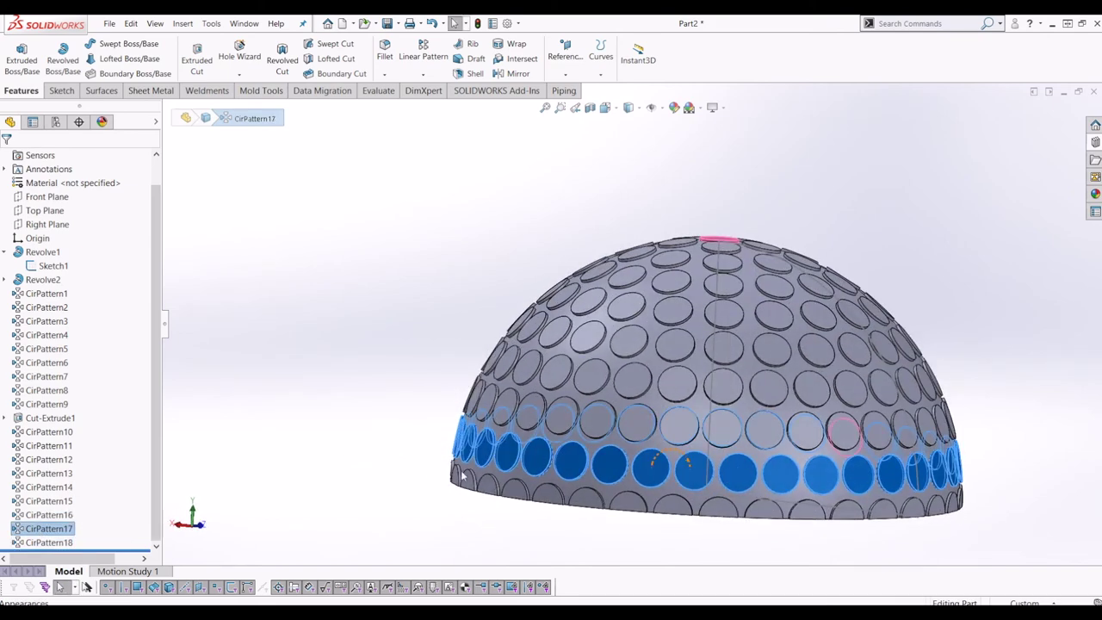
{"action": "left_click", "coordinate": [40, 542]}
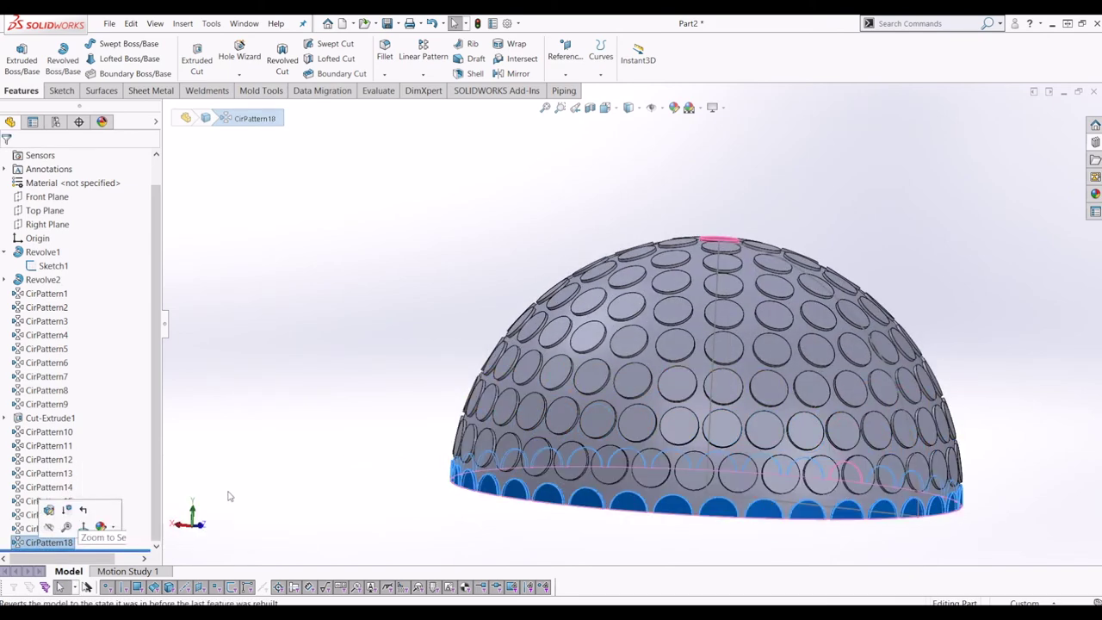
{"action": "right_click", "coordinate": [35, 541]}
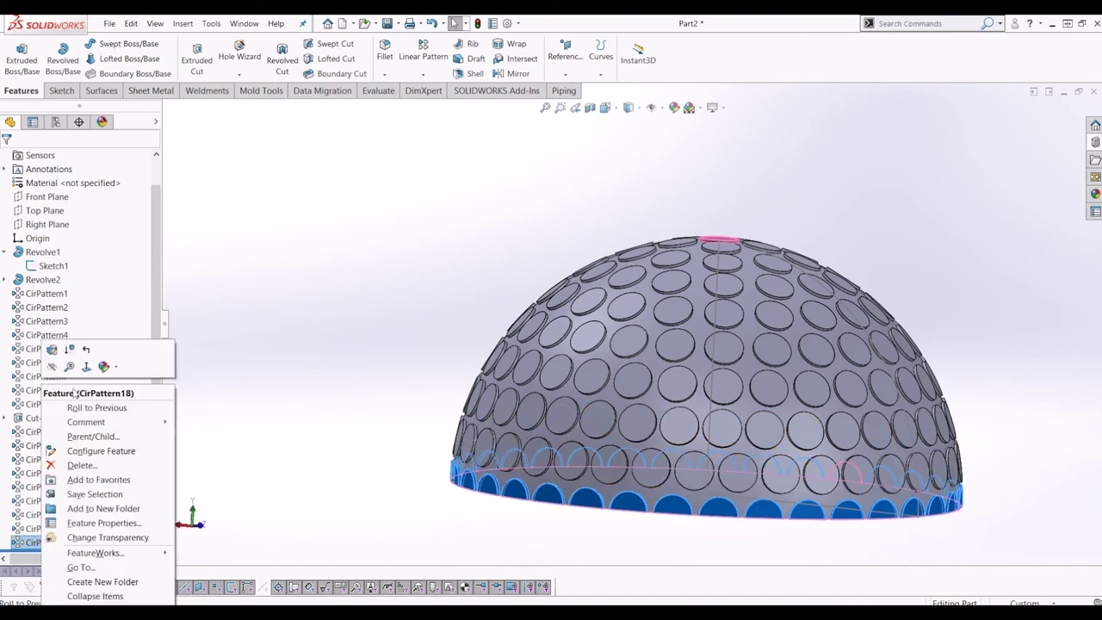
{"action": "left_click", "coordinate": [53, 351]}
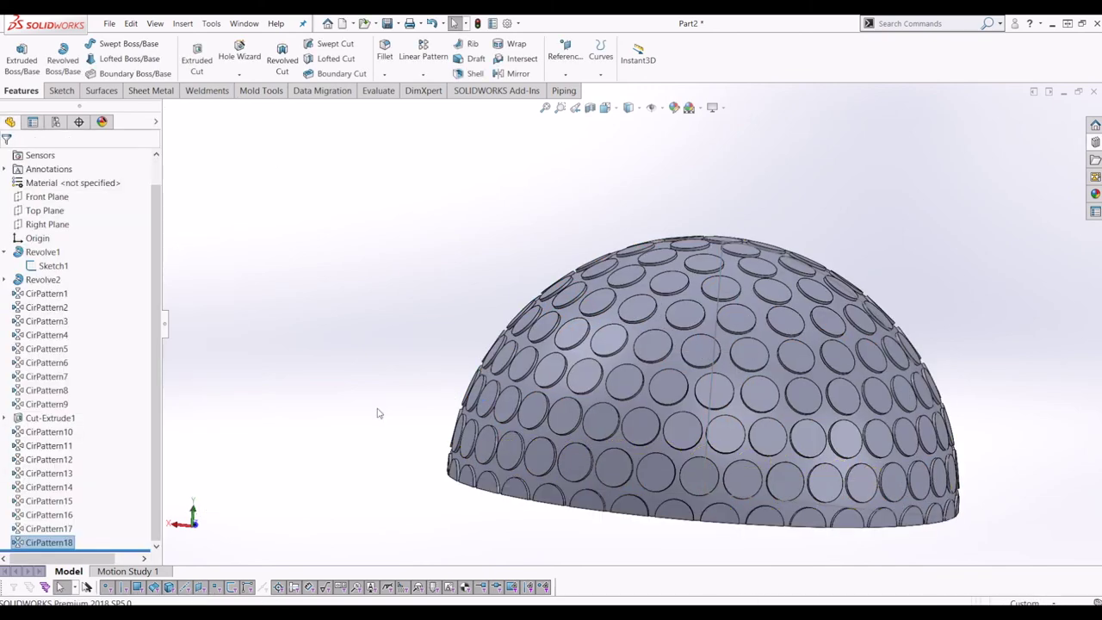
Step: Hide Sketch1 on the finished dome and collapse Revolve1 in the feature tree
{"action": "scroll", "coordinate": [631, 320], "scroll_direction": "up", "scroll_amount": 3}
{"action": "middle_click_drag", "start_coordinate": [568, 494], "coordinate": [796, 456]}
{"action": "middle_click_drag", "start_coordinate": [585, 329], "coordinate": [639, 341]}
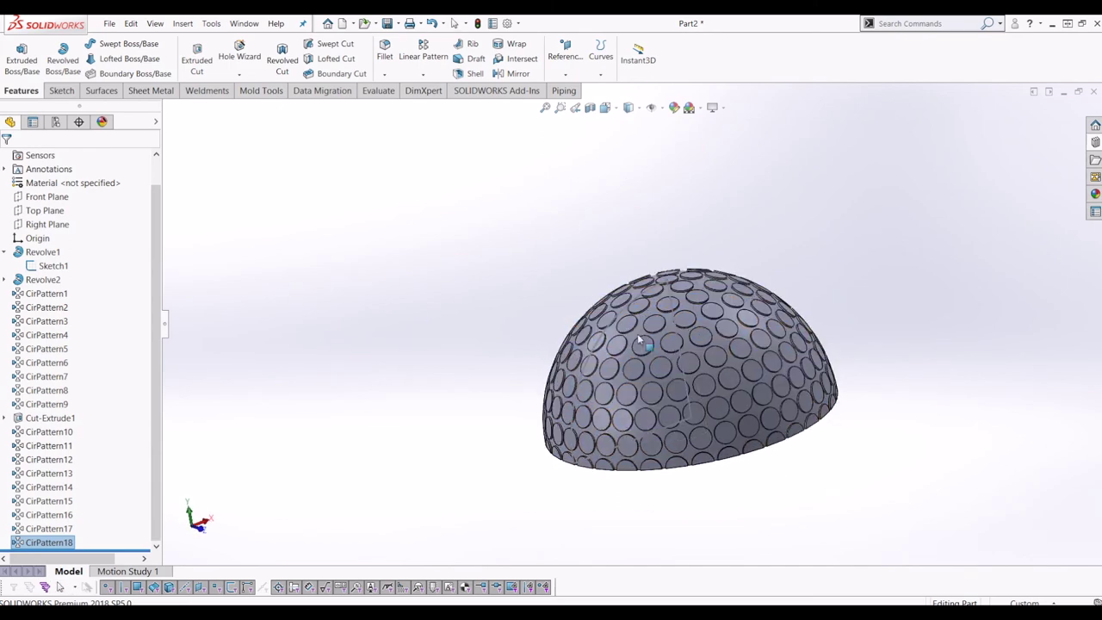
{"action": "right_click", "coordinate": [669, 287]}
{"action": "left_click", "coordinate": [692, 268]}
{"action": "mouse_move", "coordinate": [899, 504]}
{"action": "middle_mouse_down"}
{"action": "mouse_move", "coordinate": [888, 499]}
{"action": "mouse_move", "coordinate": [1008, 393]}
{"action": "mouse_move", "coordinate": [954, 480]}
{"action": "mouse_move", "coordinate": [930, 418]}
{"action": "mouse_move", "coordinate": [975, 472]}
{"action": "middle_mouse_up"}
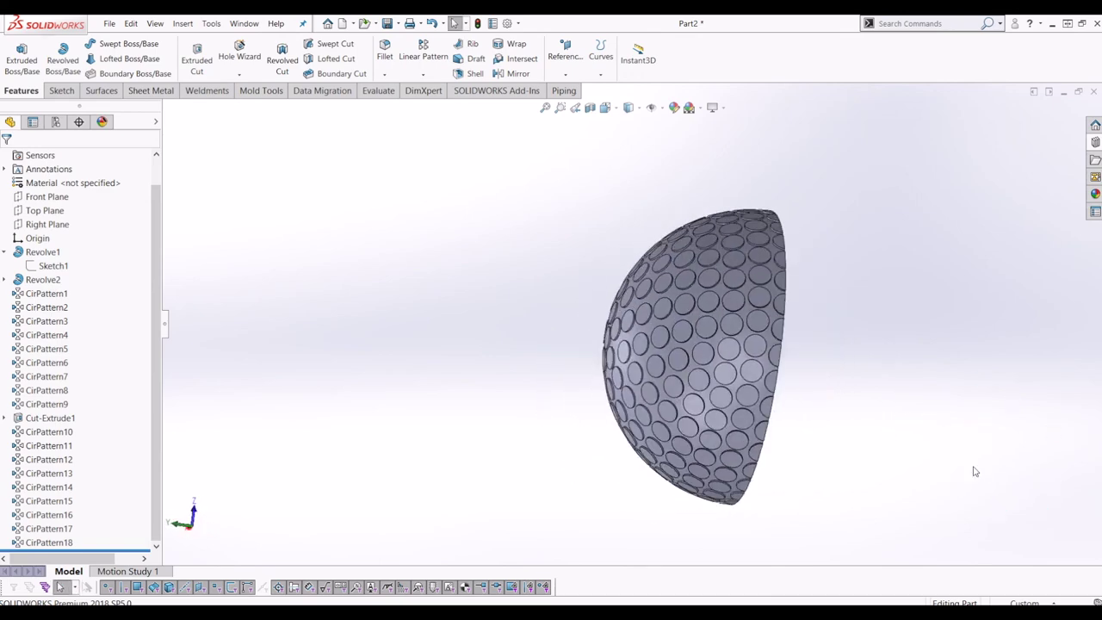
{"action": "left_click", "coordinate": [16, 251]}
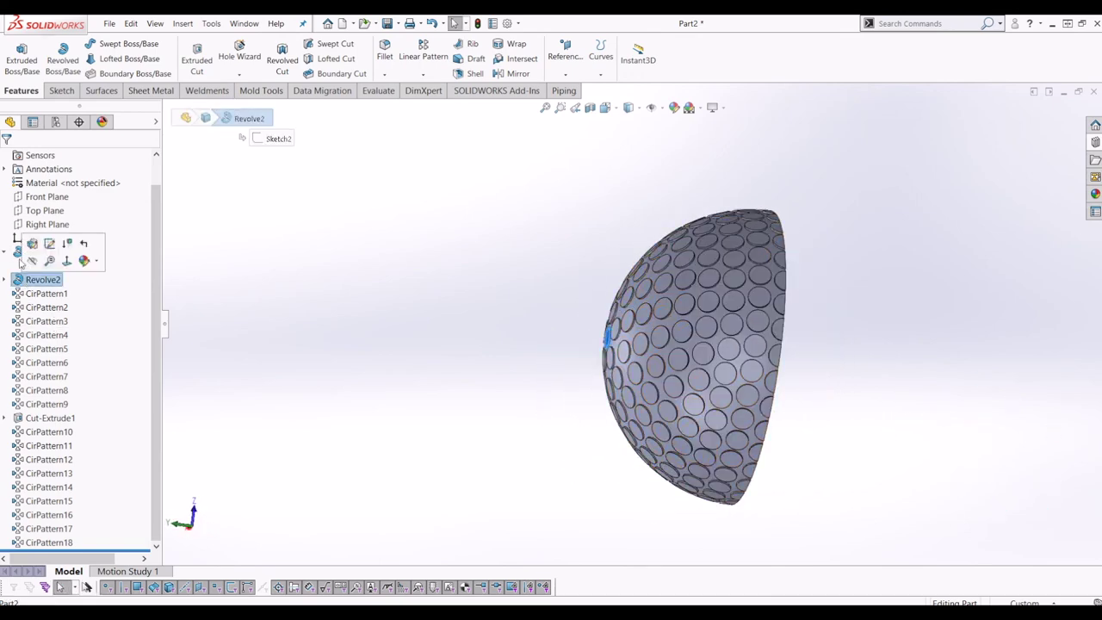
{"action": "left_click", "coordinate": [4, 251]}
{"action": "left_click", "coordinate": [531, 369]}
Step: Mirror the entire dome body about its flat base face with Merge solids enabled to form a full sphere
{"action": "middle_click_drag", "start_coordinate": [699, 315], "coordinate": [712, 333]}
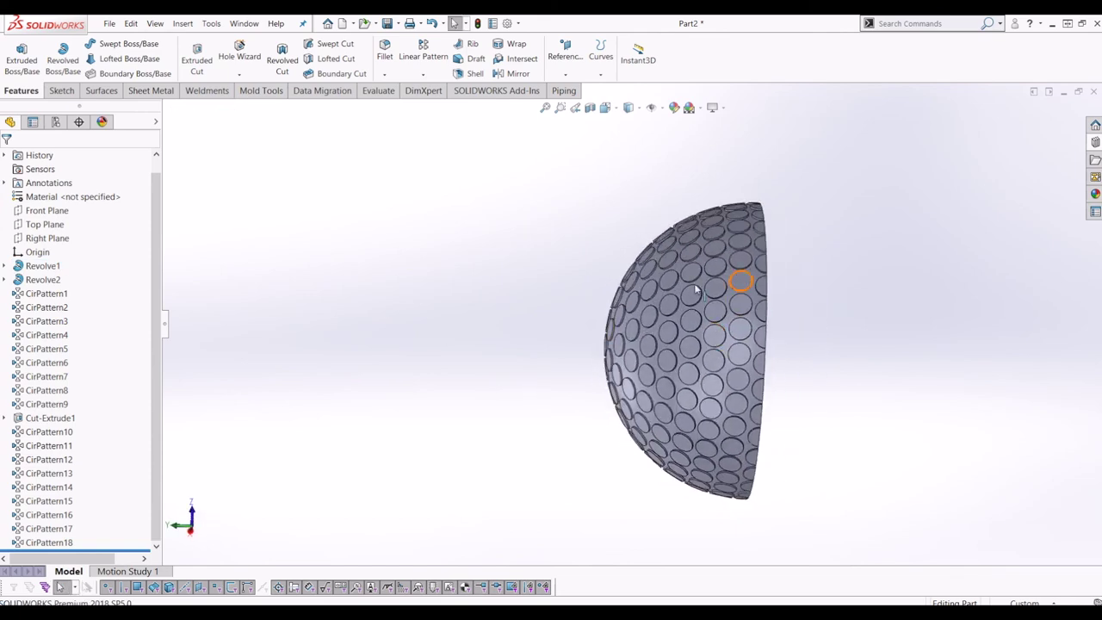
{"action": "middle_click_drag", "start_coordinate": [783, 324], "coordinate": [770, 327]}
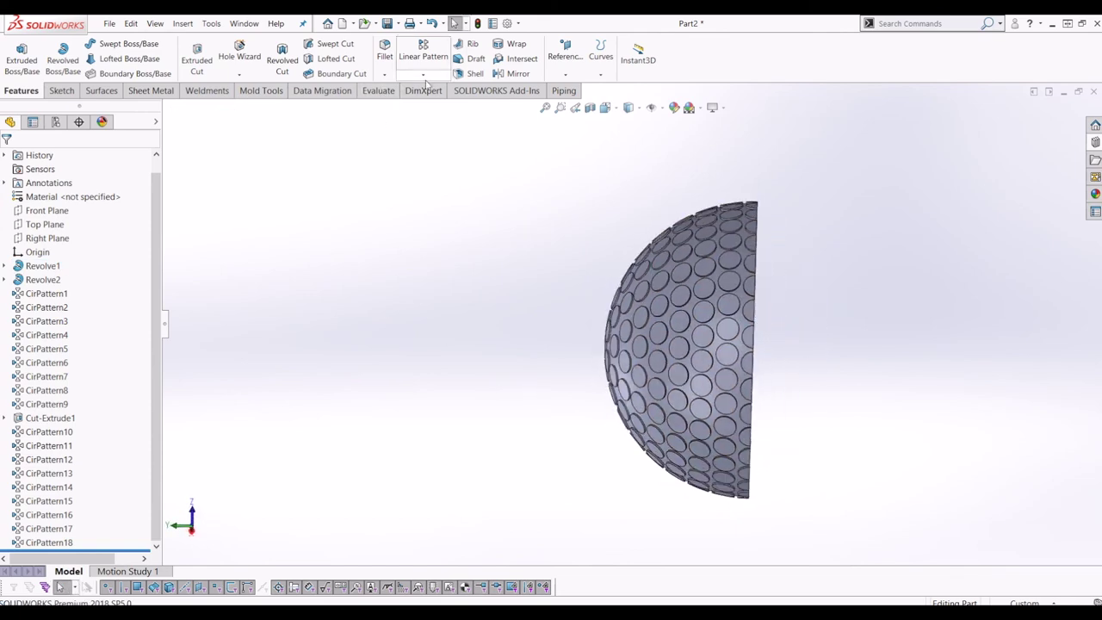
{"action": "left_click", "coordinate": [512, 74]}
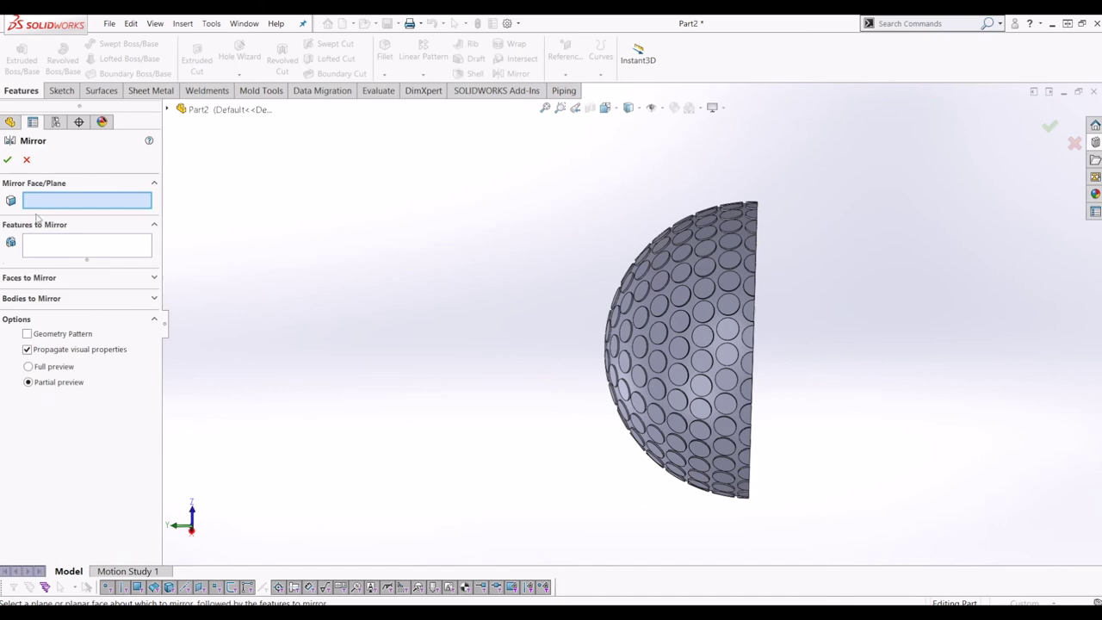
{"action": "left_click", "coordinate": [40, 299]}
{"action": "left_click", "coordinate": [628, 307]}
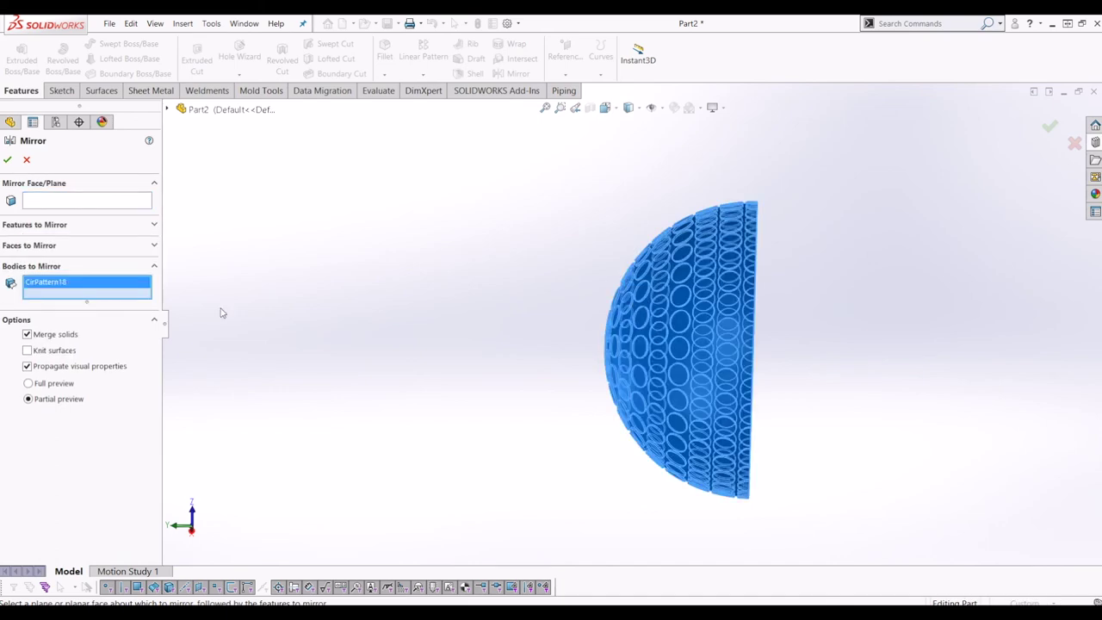
{"action": "left_click", "coordinate": [57, 202]}
{"action": "middle_click_drag", "start_coordinate": [649, 253], "coordinate": [607, 259]}
{"action": "left_click", "coordinate": [723, 289]}
{"action": "middle_click_drag", "start_coordinate": [723, 290], "coordinate": [764, 291]}
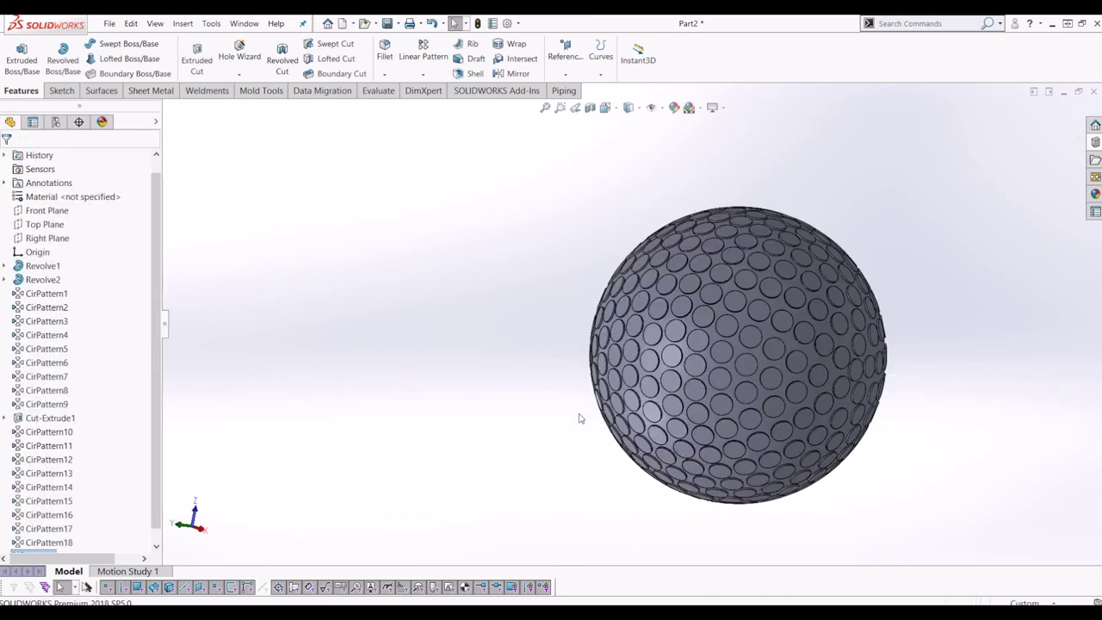
Step: Examine the disc-covered sphere from several angles
{"action": "middle_click_drag", "start_coordinate": [581, 419], "coordinate": [674, 330]}
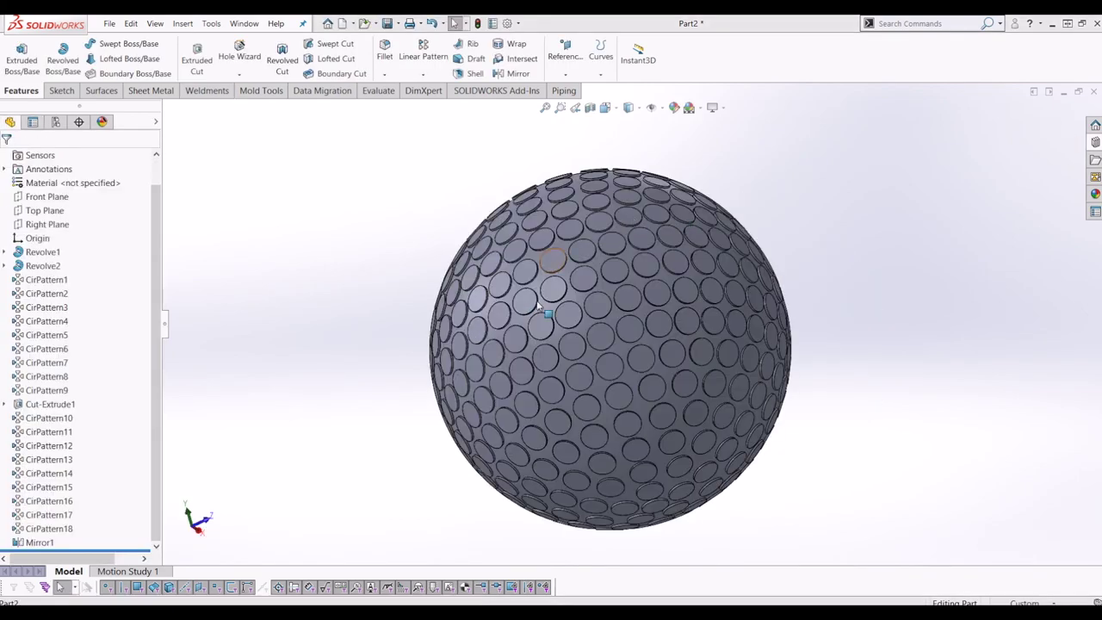
{"action": "middle_click_drag", "start_coordinate": [516, 338], "coordinate": [393, 403]}
{"action": "scroll", "coordinate": [393, 403], "scroll_direction": "up", "scroll_amount": 4}
{"action": "scroll", "coordinate": [453, 327], "scroll_direction": "down", "scroll_amount": 3}
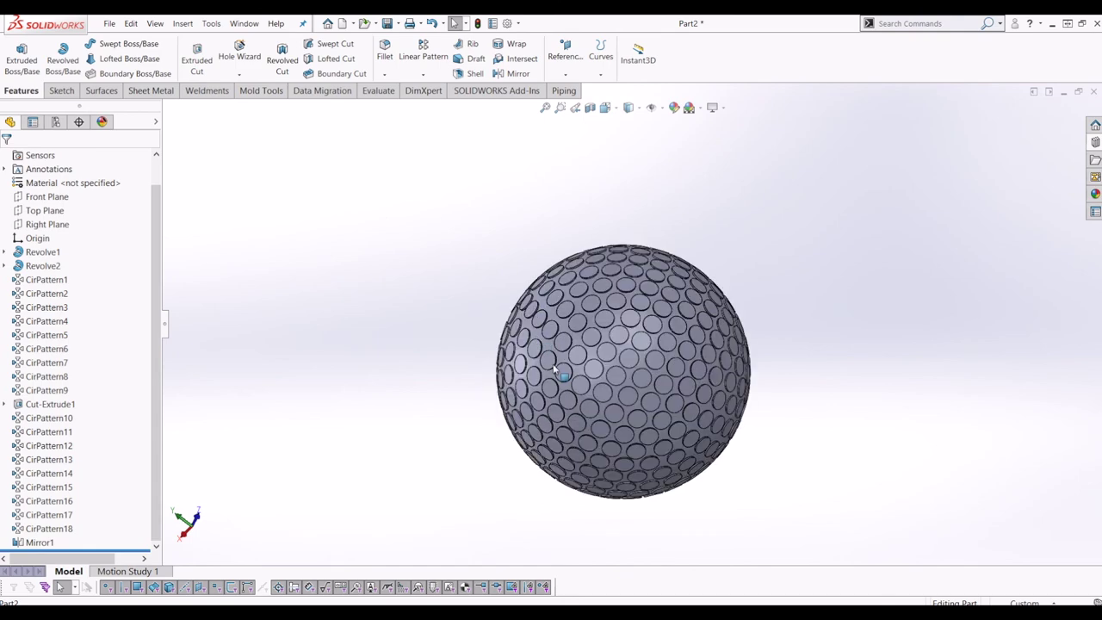
Step: Inspect the disc layout on the sphere up close, highlighting one disc of CirPattern16
{"action": "scroll", "coordinate": [554, 369], "scroll_direction": "down", "scroll_amount": 1}
{"action": "middle_click_drag", "start_coordinate": [600, 416], "coordinate": [609, 374]}
{"action": "left_click", "coordinate": [608, 374]}
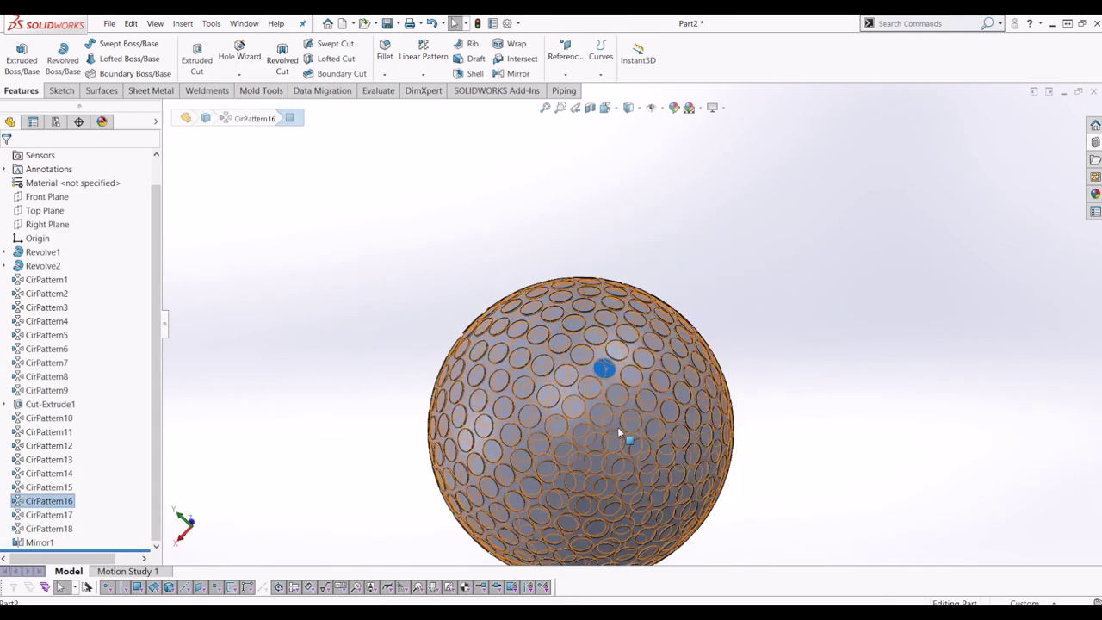
{"action": "scroll", "coordinate": [607, 435], "scroll_direction": "down", "scroll_amount": 3}
{"action": "scroll", "coordinate": [594, 426], "scroll_direction": "up", "scroll_amount": 4}
{"action": "middle_click_drag", "start_coordinate": [585, 419], "coordinate": [676, 278]}
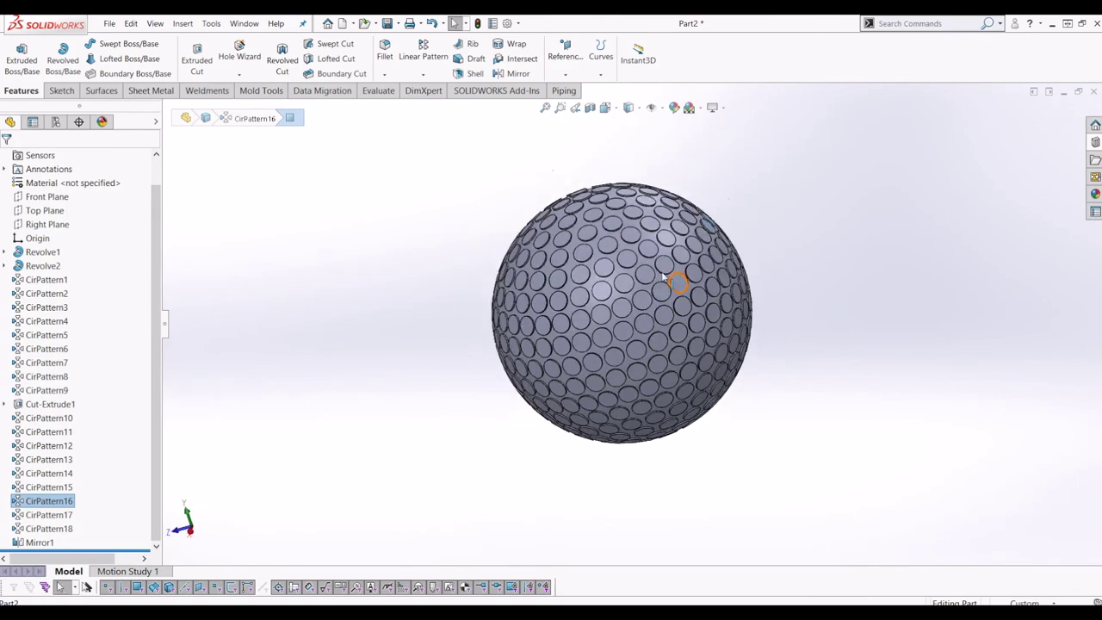
{"action": "scroll", "coordinate": [673, 275], "scroll_direction": "up", "scroll_amount": 3}
{"action": "scroll", "coordinate": [858, 226], "scroll_direction": "up", "scroll_amount": 2}
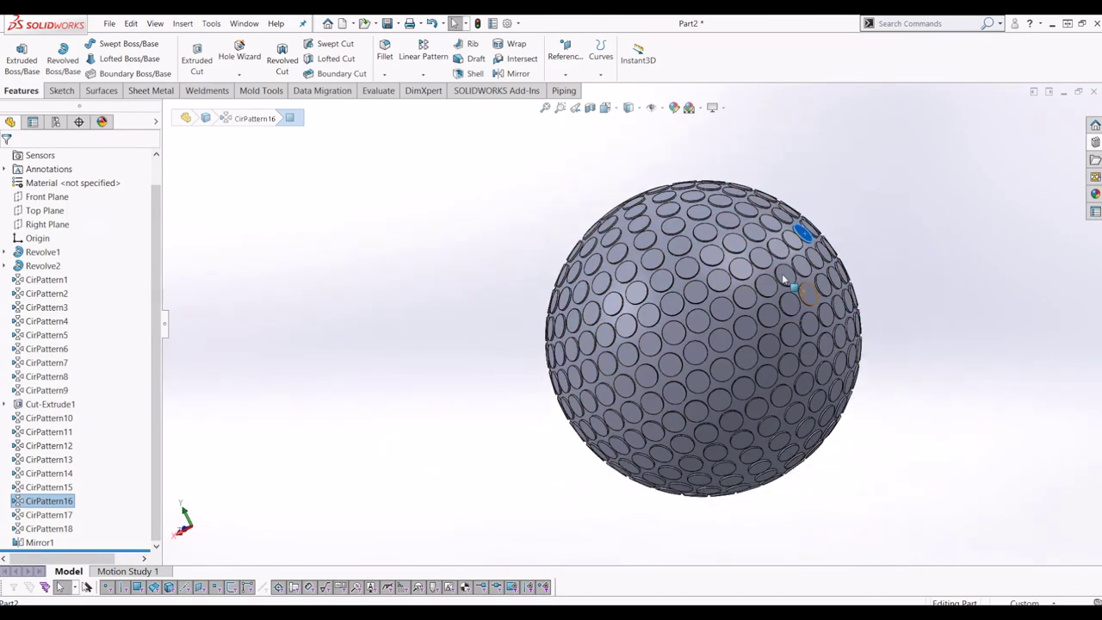
{"action": "middle_click_drag", "start_coordinate": [783, 278], "coordinate": [733, 281]}
{"action": "scroll", "coordinate": [732, 280], "scroll_direction": "down", "scroll_amount": 1}
Step: Create a reference point at the center of one disc face near the upper part of the sphere
{"action": "left_click", "coordinate": [1006, 261]}
{"action": "scroll", "coordinate": [837, 245], "scroll_direction": "down", "scroll_amount": 2}
{"action": "left_click", "coordinate": [787, 253]}
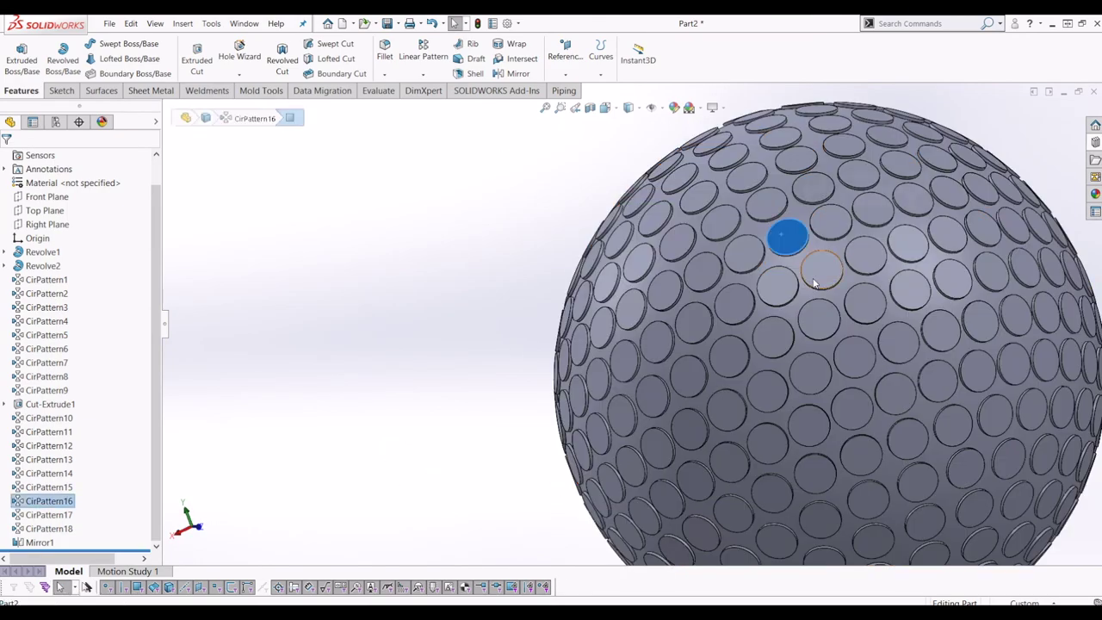
{"action": "scroll", "coordinate": [787, 249], "scroll_direction": "down", "scroll_amount": 2}
{"action": "left_click", "coordinate": [568, 66]}
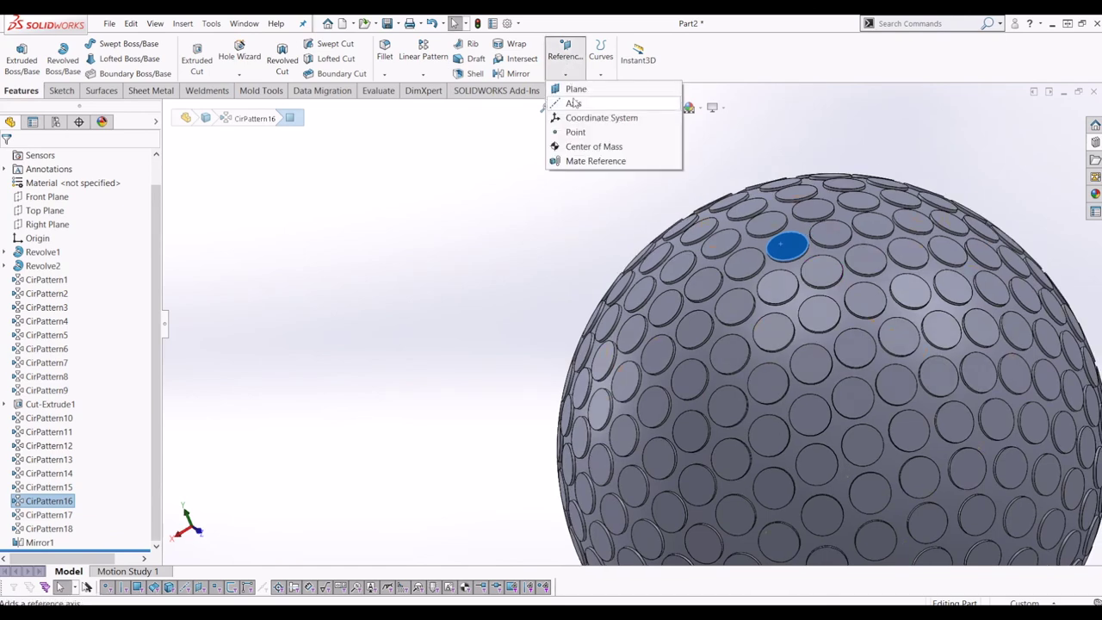
{"action": "left_click", "coordinate": [579, 132]}
{"action": "left_click", "coordinate": [744, 263]}
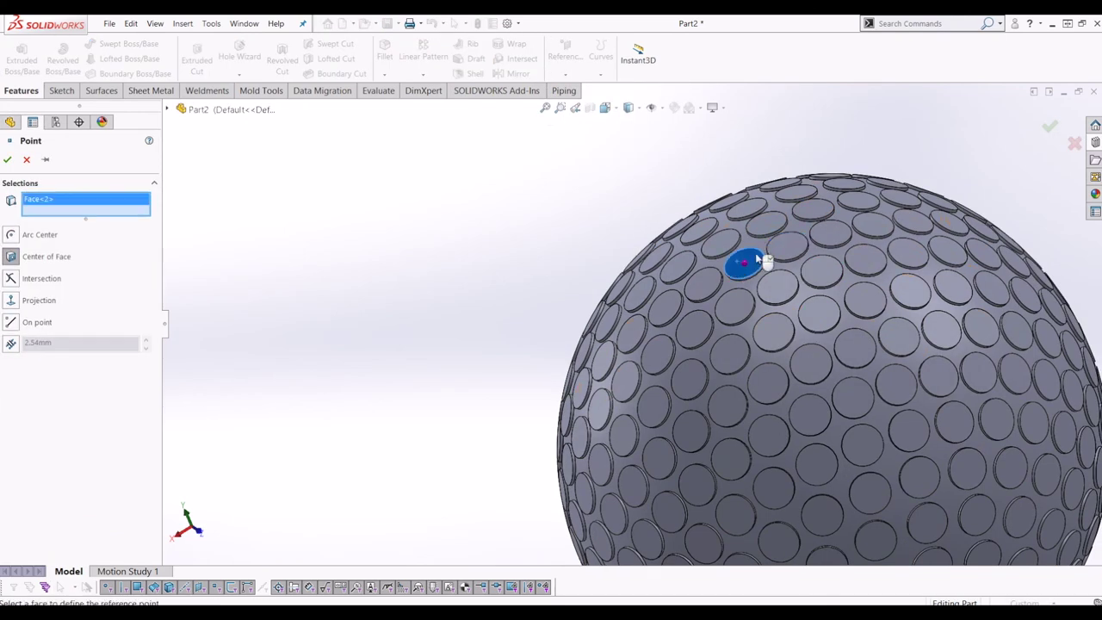
{"action": "left_click", "coordinate": [7, 160]}
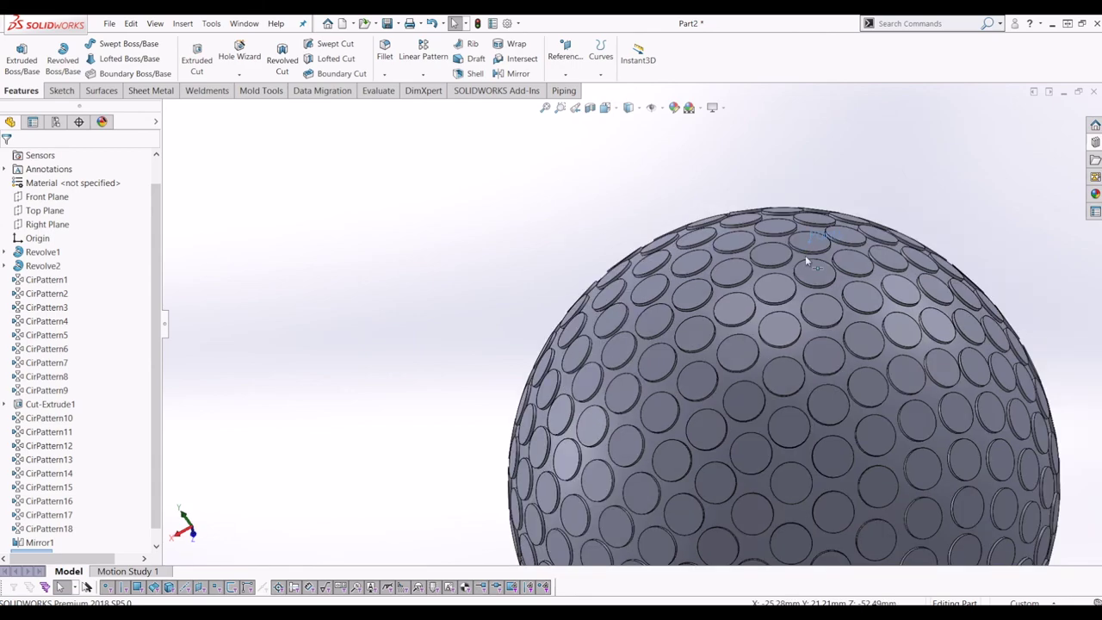
Step: Project the first reference point onto a neighbouring disc face as a second reference point, and undo both points
{"action": "scroll", "coordinate": [805, 255], "scroll_direction": "down", "scroll_amount": 2}
{"action": "scroll", "coordinate": [713, 362], "scroll_direction": "up", "scroll_amount": 5}
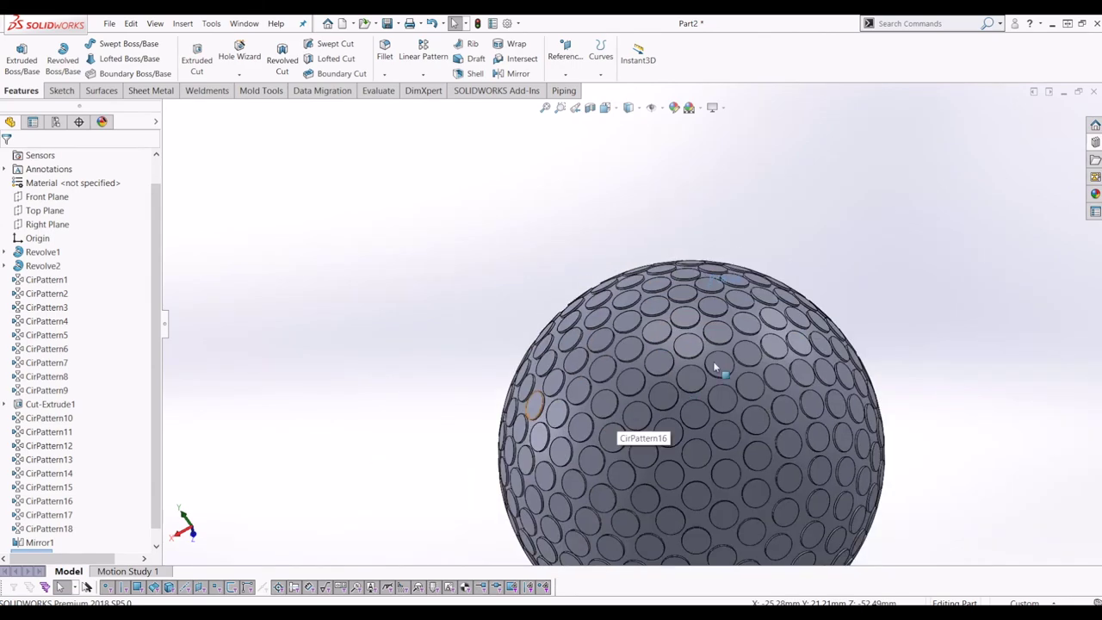
{"action": "middle_click_drag", "start_coordinate": [713, 362], "coordinate": [578, 152]}
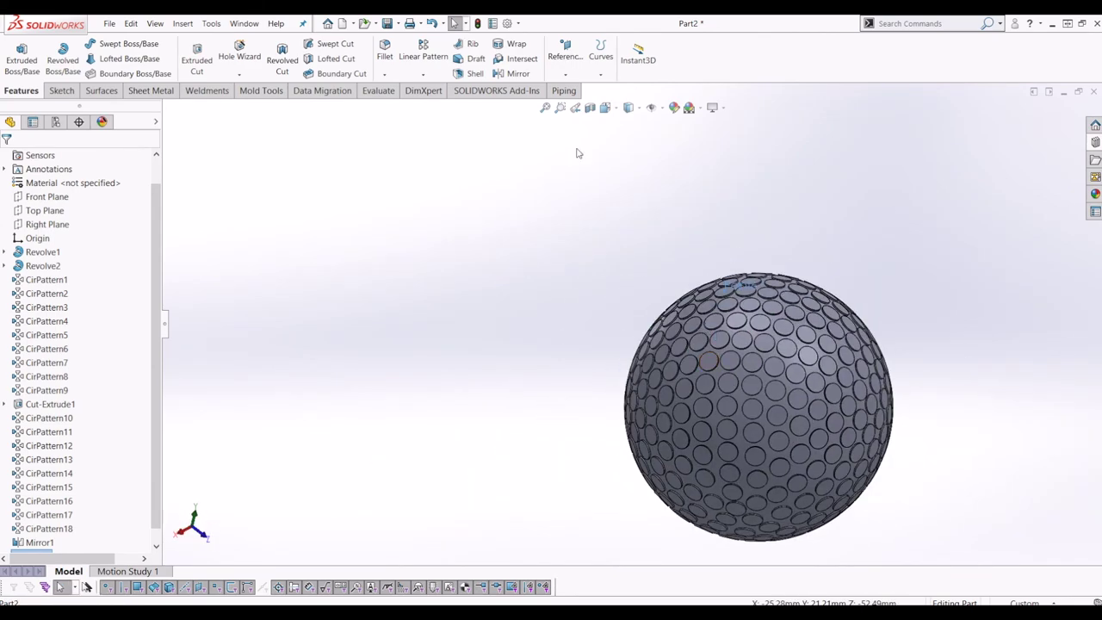
{"action": "left_click", "coordinate": [583, 76]}
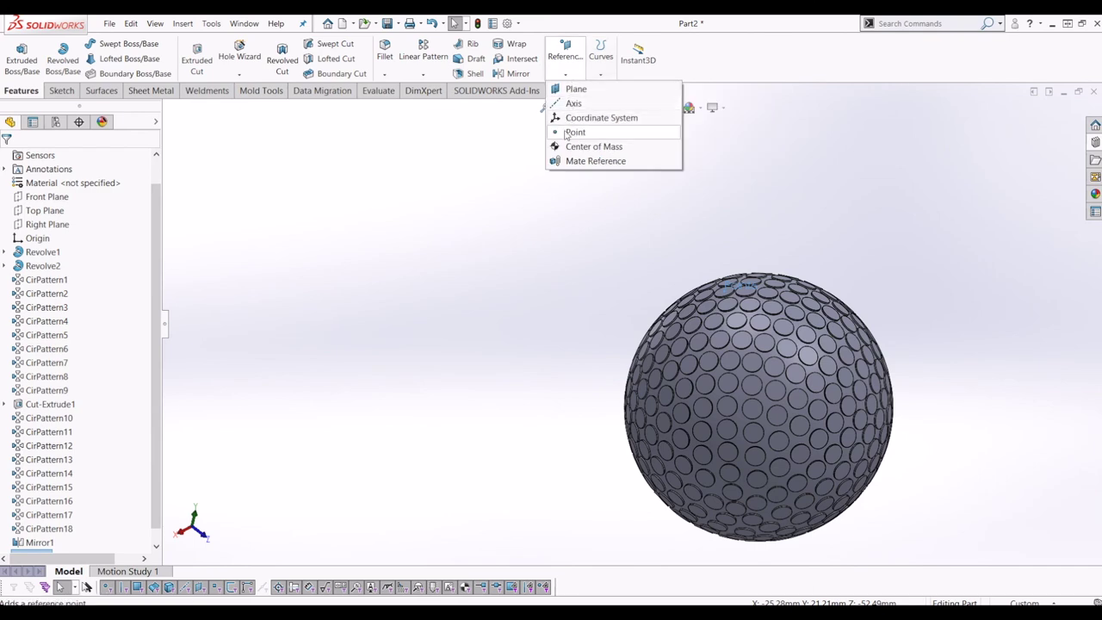
{"action": "left_click", "coordinate": [574, 131]}
{"action": "scroll", "coordinate": [720, 281], "scroll_direction": "down", "scroll_amount": 3}
{"action": "left_click", "coordinate": [621, 270]}
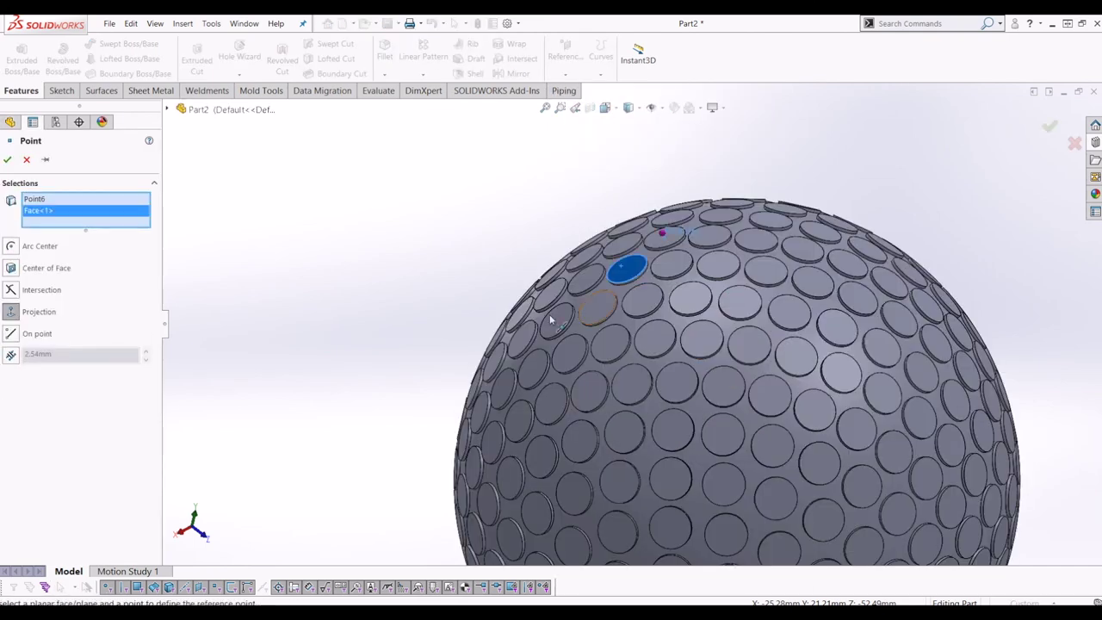
{"action": "left_click", "coordinate": [7, 160]}
{"action": "middle_click_drag", "start_coordinate": [654, 338], "coordinate": [509, 437]}
{"action": "left_click", "coordinate": [432, 25]}
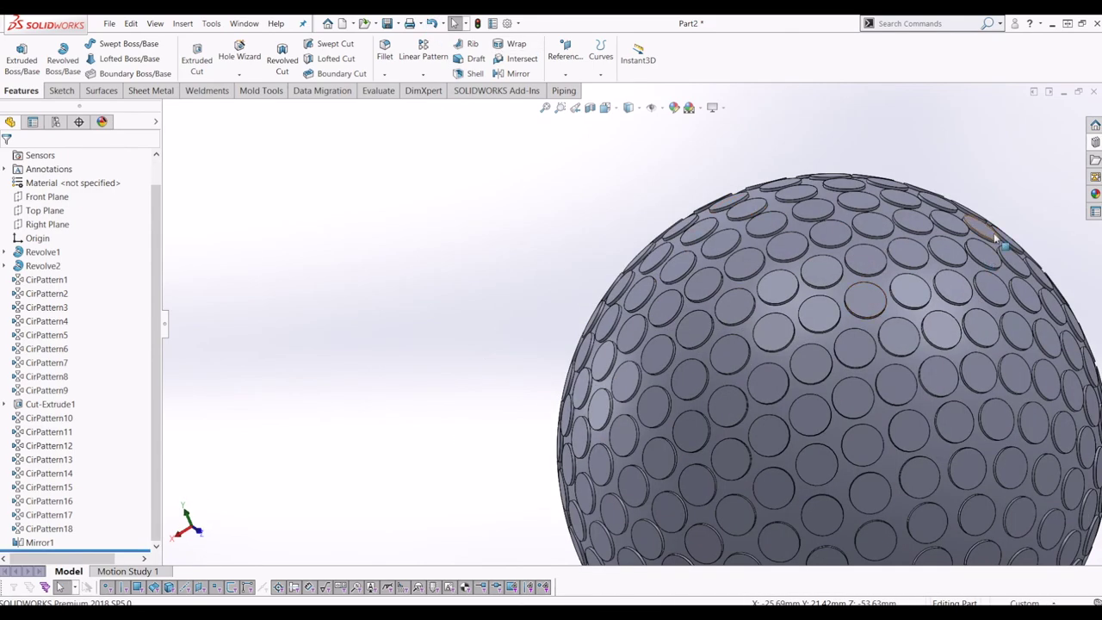
Step: Examine the disc coverage all around the full mirrored sphere
{"action": "middle_click_drag", "start_coordinate": [998, 241], "coordinate": [924, 315]}
{"action": "scroll", "coordinate": [876, 337], "scroll_direction": "up", "scroll_amount": 3}
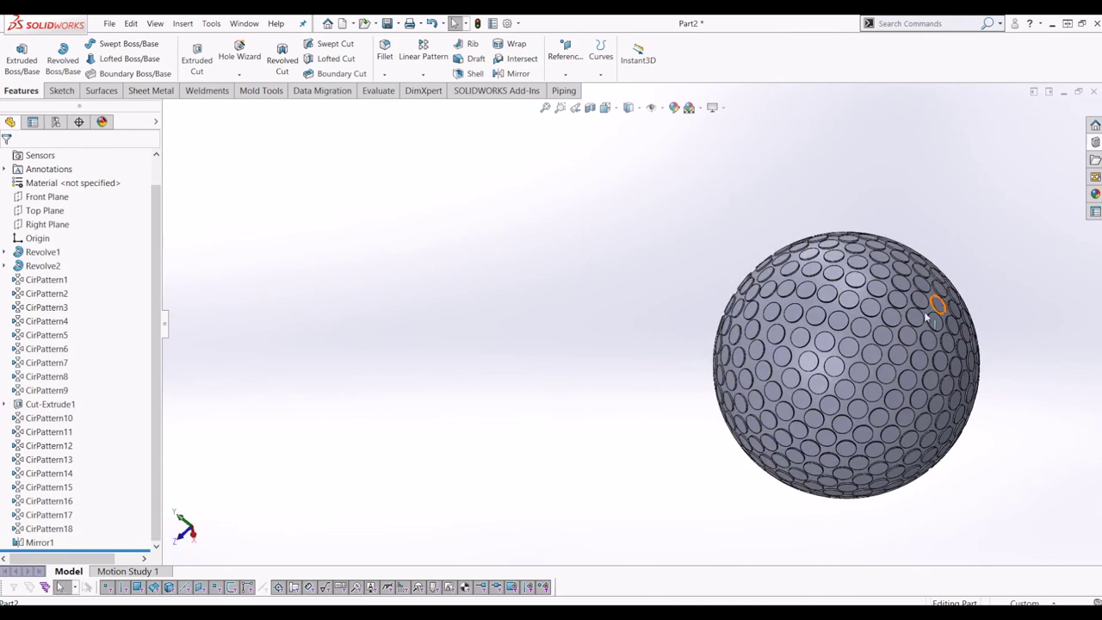
{"action": "scroll", "coordinate": [925, 316], "scroll_direction": "up", "scroll_amount": 4}
{"action": "scroll", "coordinate": [809, 342], "scroll_direction": "down", "scroll_amount": 4}
{"action": "middle_click_drag", "start_coordinate": [799, 341], "coordinate": [768, 301]}
{"action": "middle_click_drag", "start_coordinate": [630, 411], "coordinate": [514, 348]}
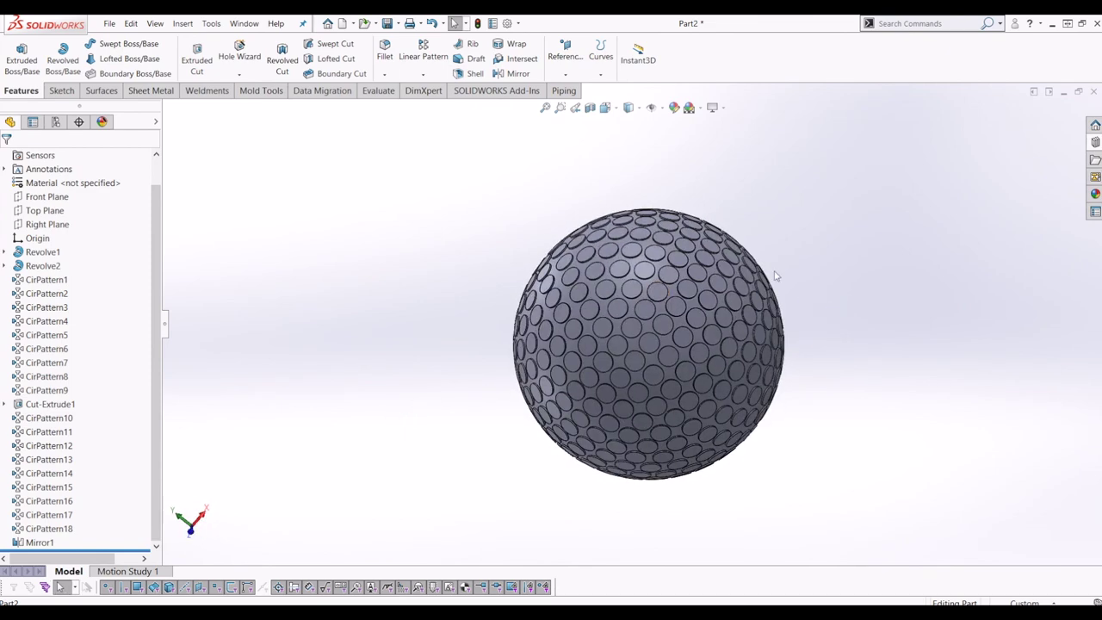